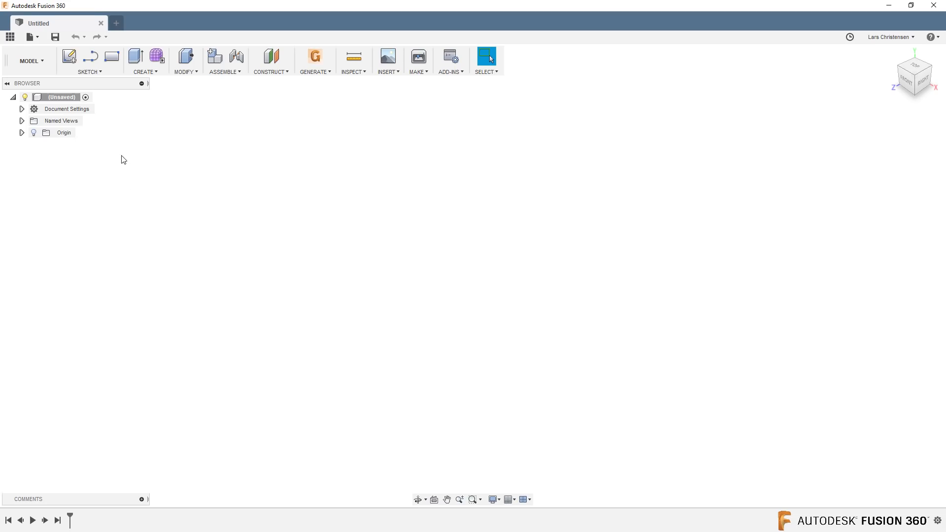
# Step: Create a form to enter the Sculpt environment, and close the design without saving
pyautogui.click(157, 60)
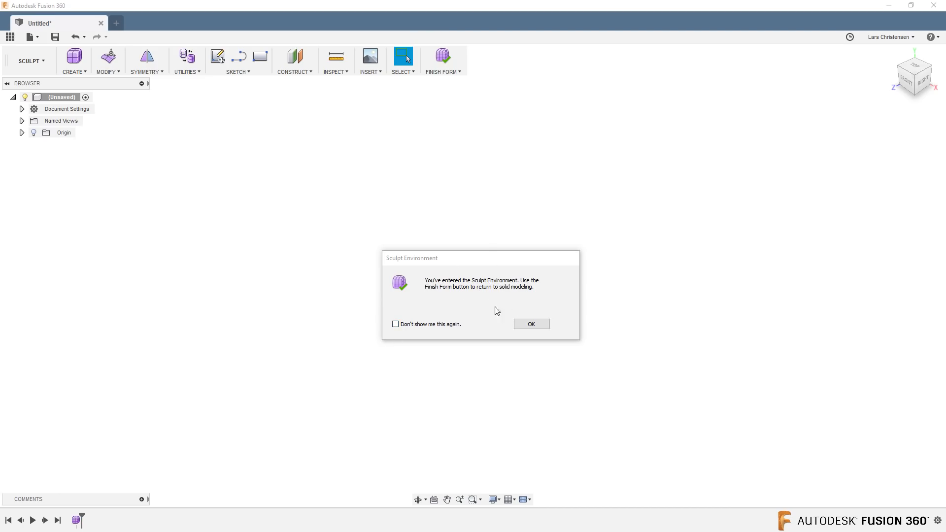
pyautogui.click(524, 324)
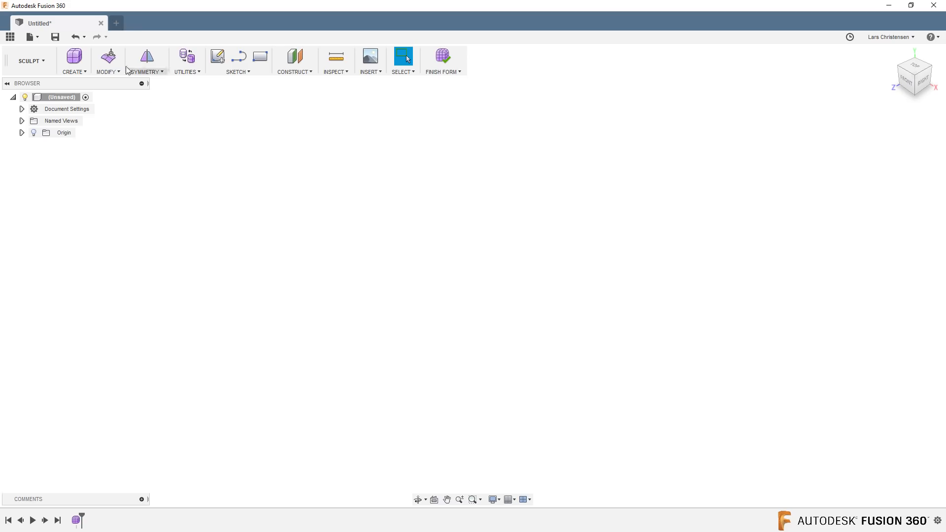
pyautogui.click(101, 24)
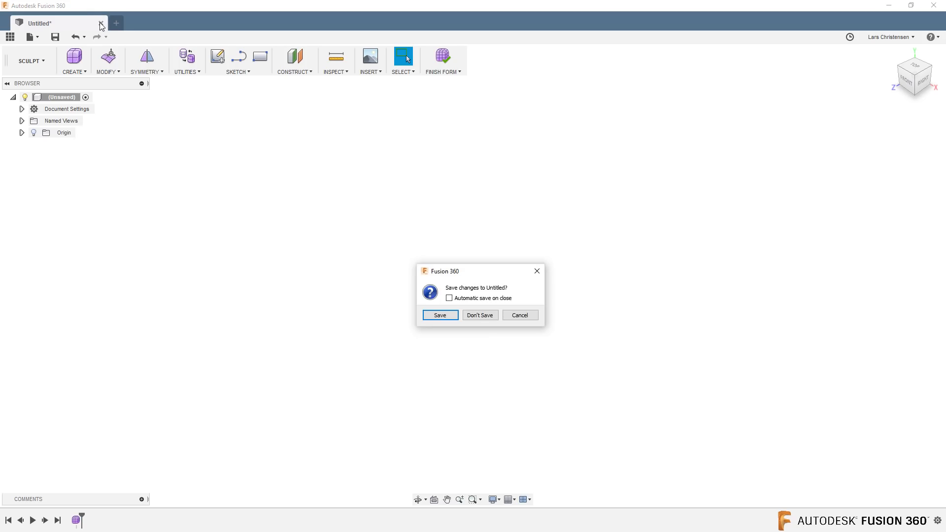
pyautogui.click(480, 315)
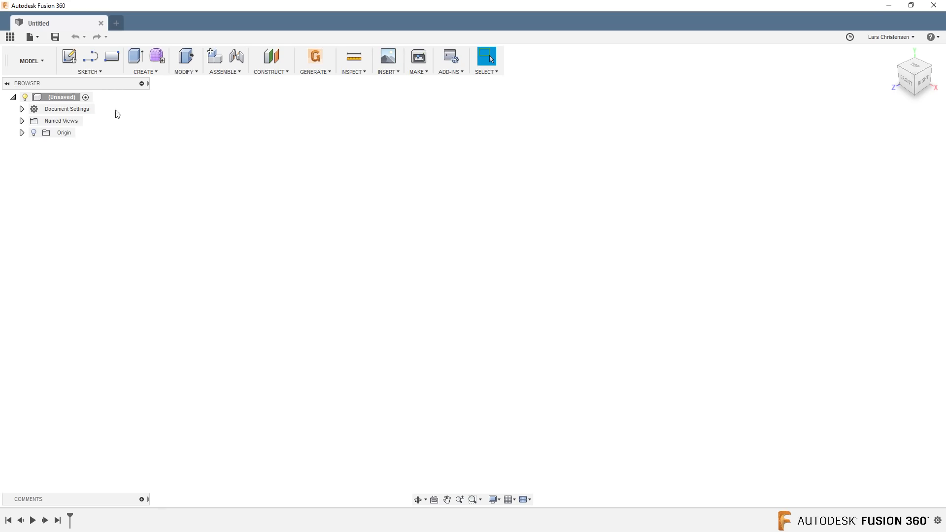
# Step: Turn off design history capture for the untitled design, and close the document without saving
pyautogui.click(36, 65)
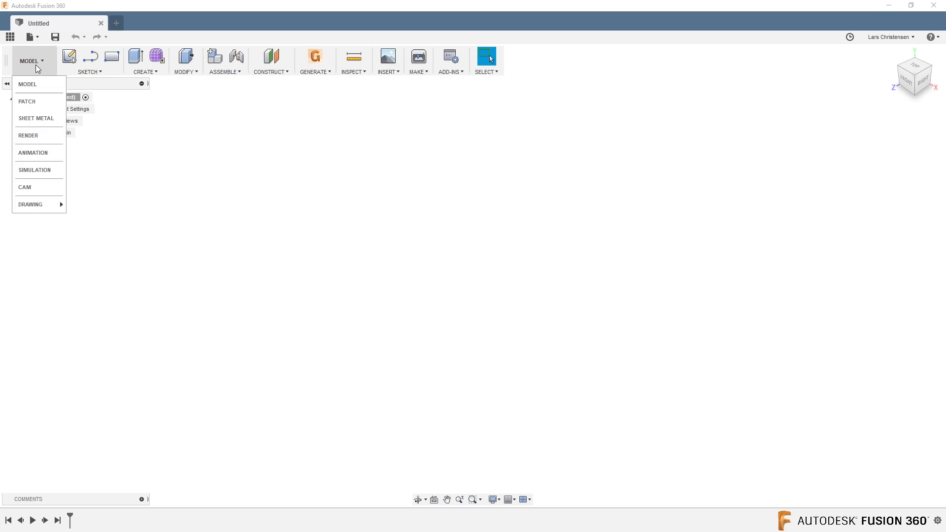
pyautogui.click(143, 154)
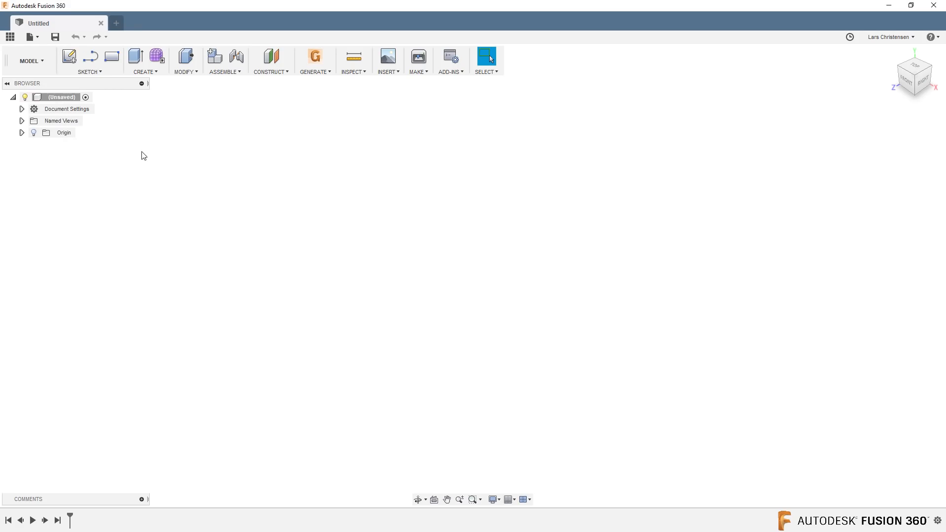
pyautogui.rightClick(63, 97)
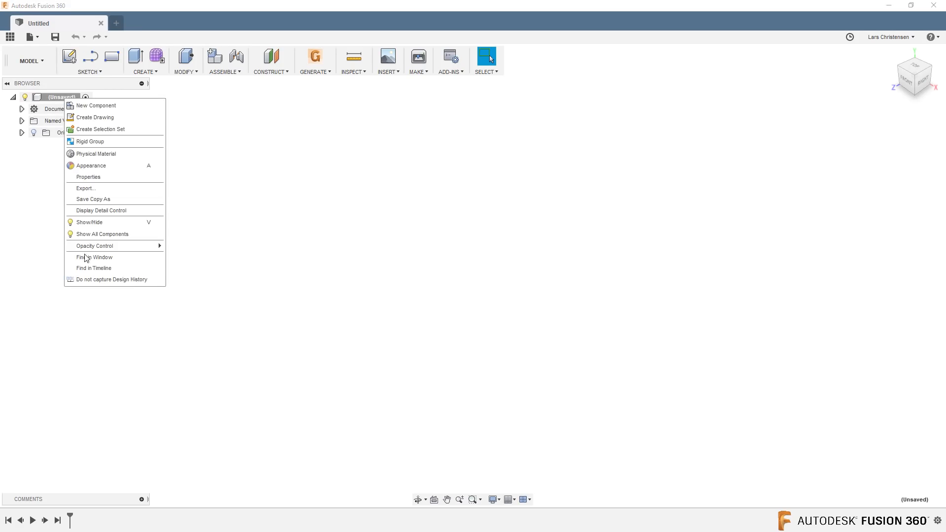
pyautogui.click(116, 280)
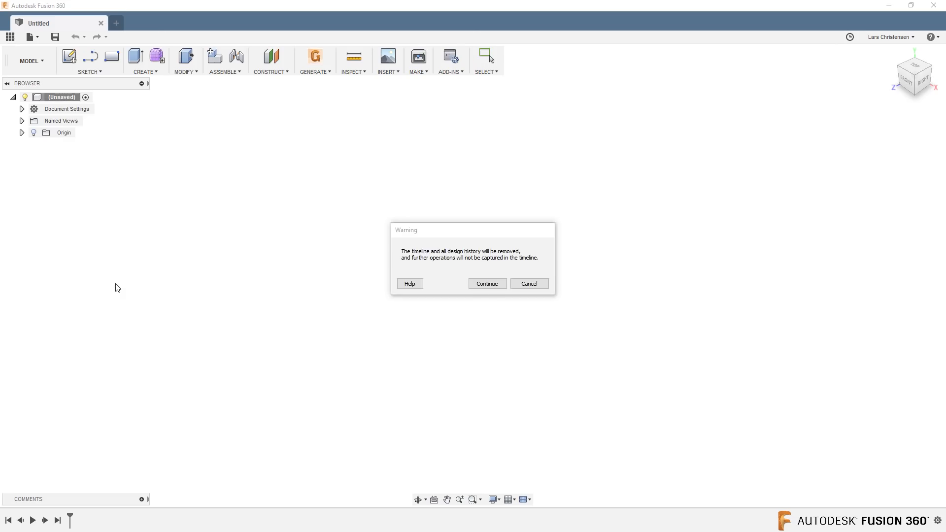
pyautogui.click(490, 286)
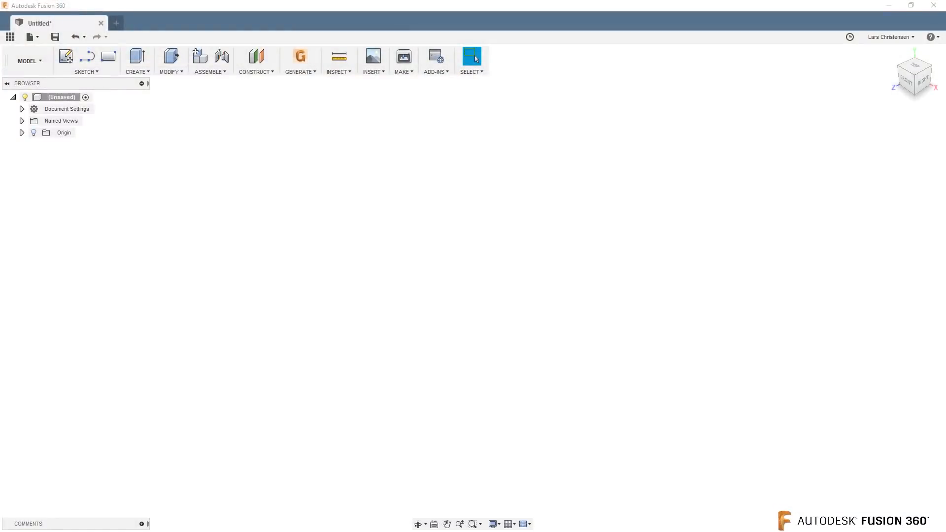
pyautogui.click(101, 23)
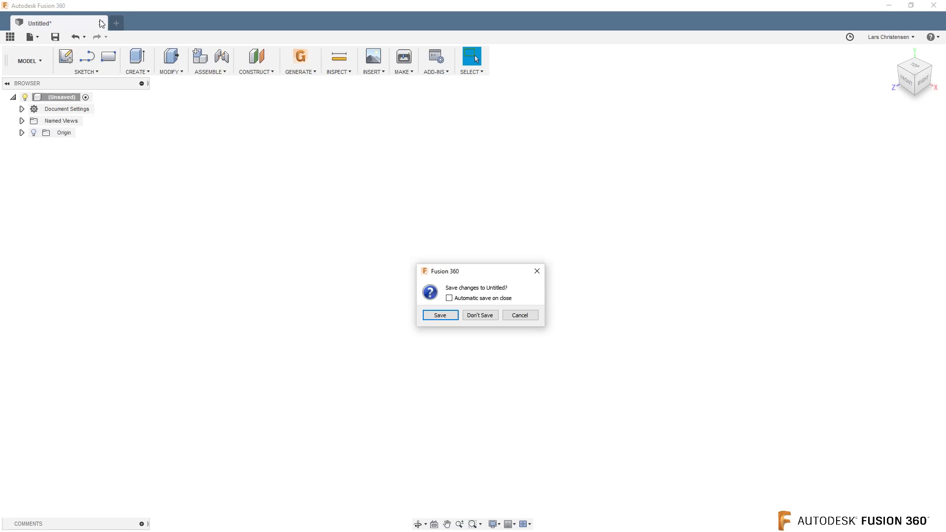
pyautogui.click(481, 315)
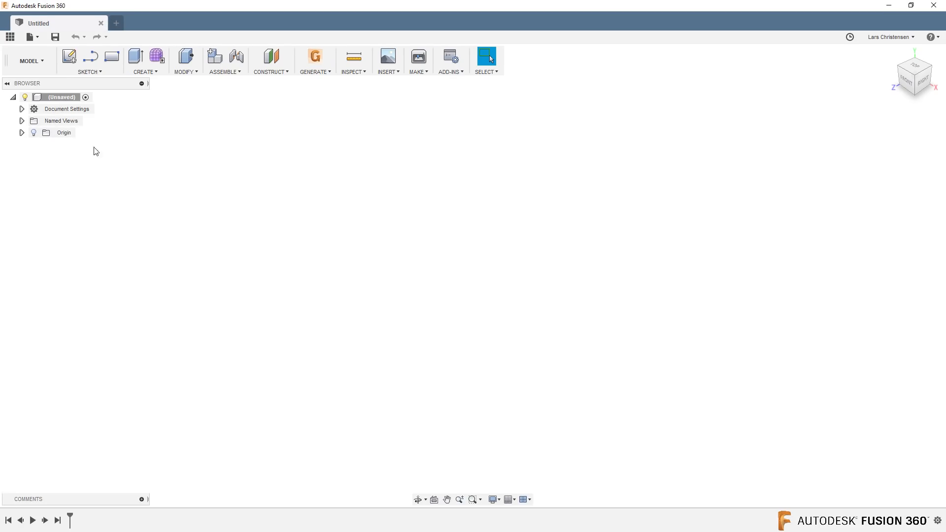
# Step: Switch the untitled design to the Sculpt workspace with design history capture turned off, and discard it unsaved
pyautogui.rightClick(60, 99)
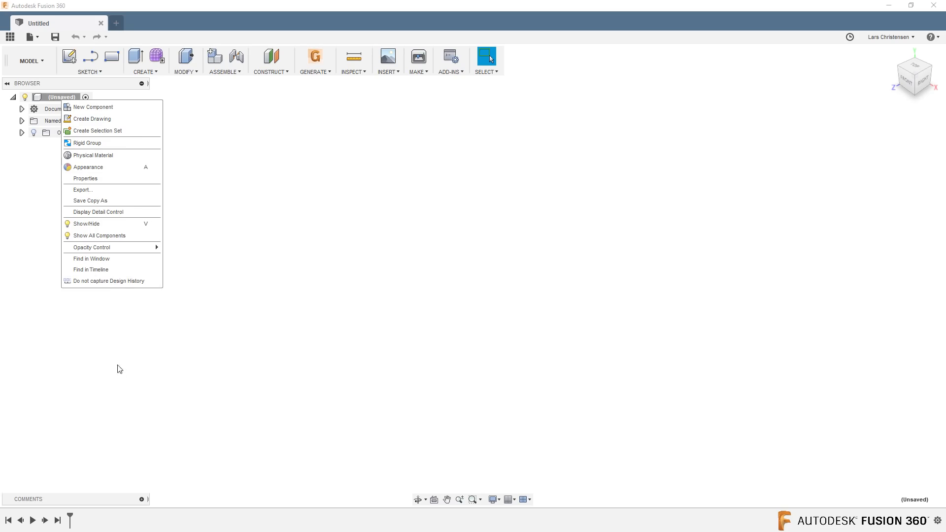
pyautogui.click(109, 282)
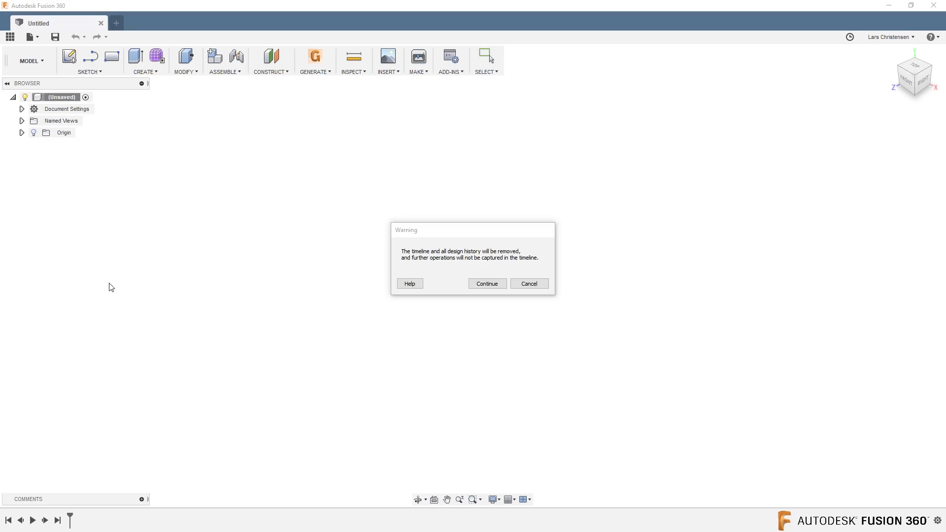
pyautogui.click(481, 288)
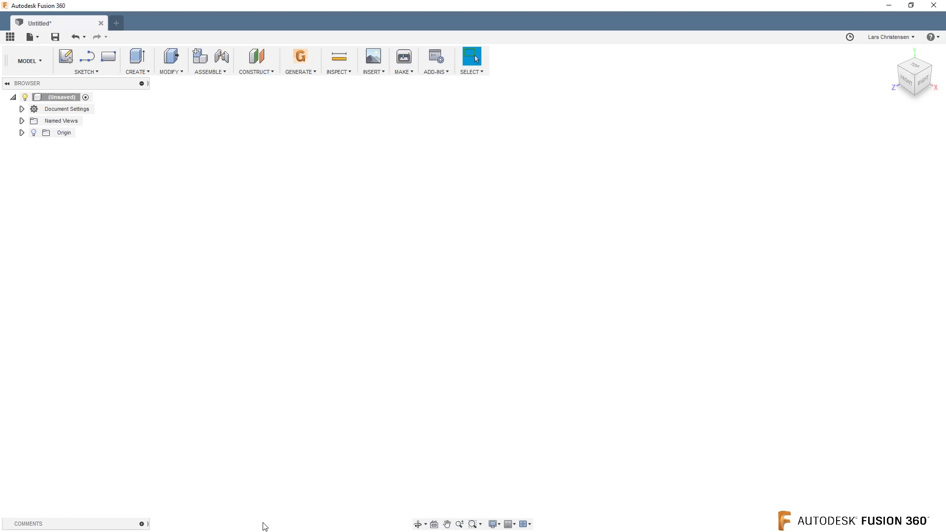
pyautogui.click(28, 61)
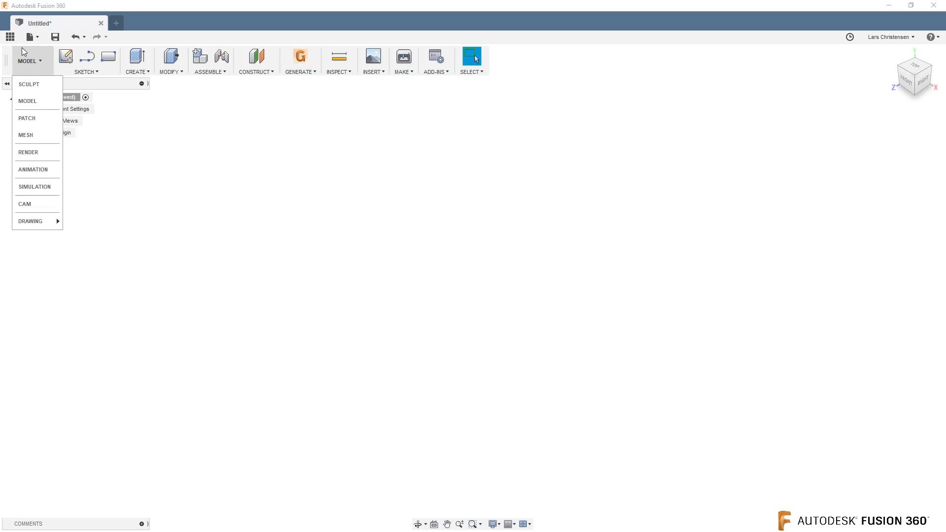
pyautogui.click(39, 85)
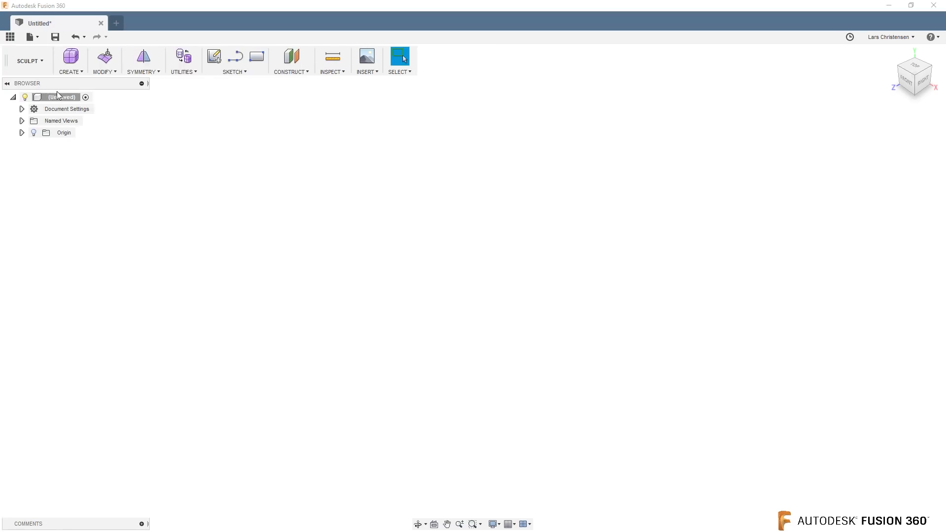
pyautogui.click(103, 24)
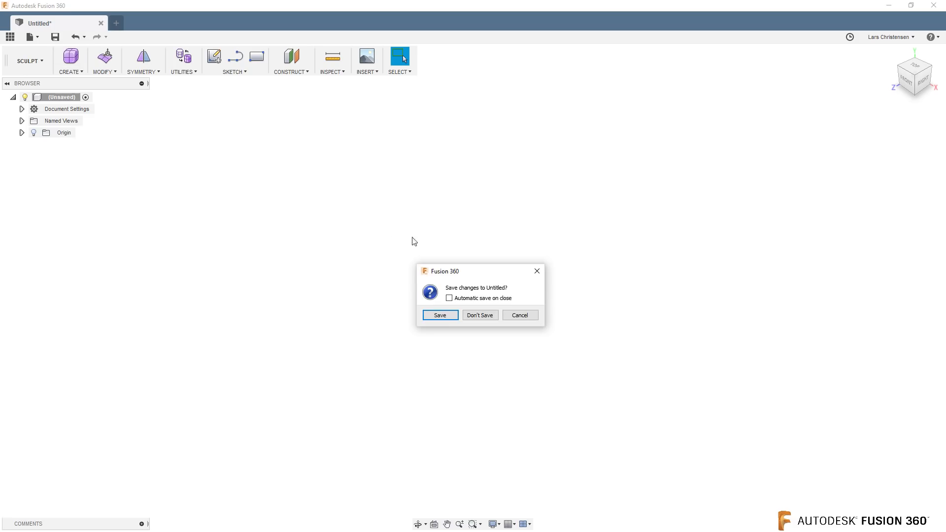
pyautogui.click(481, 315)
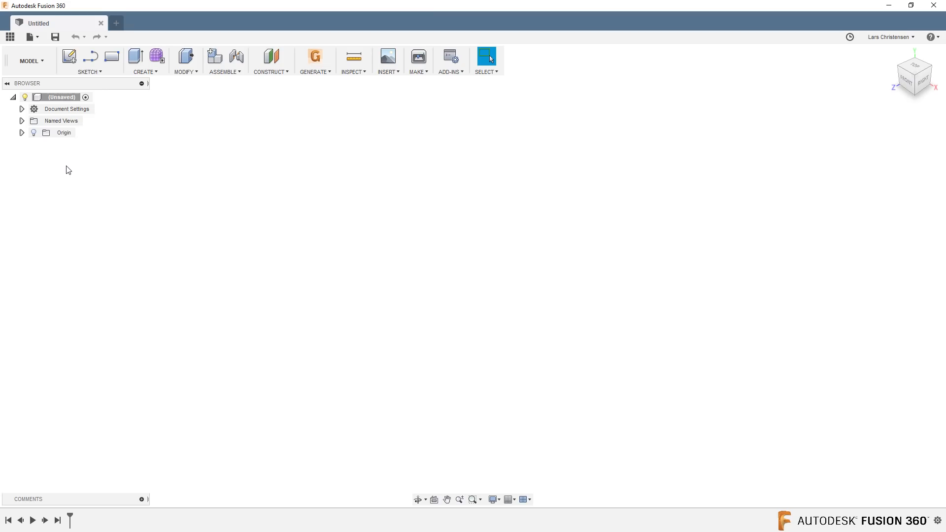
# Step: Create a form containing an origin-centred box about 111 x 163 x 55.5 mm with two faces in each direction
pyautogui.click(162, 56)
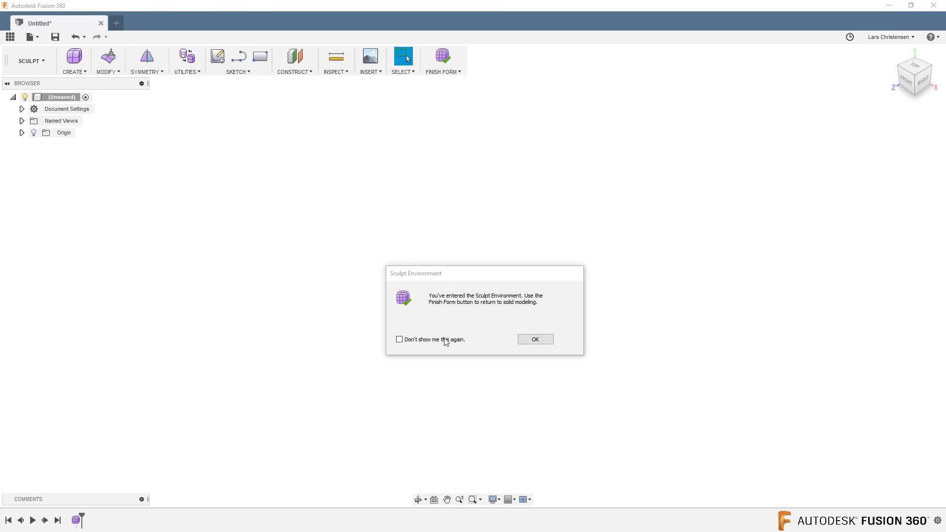
pyautogui.click(549, 344)
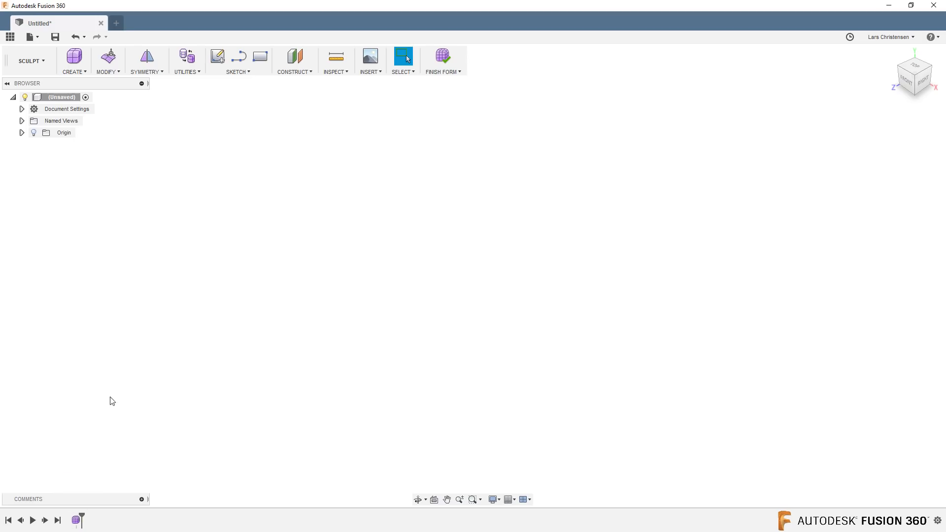
pyautogui.click(76, 72)
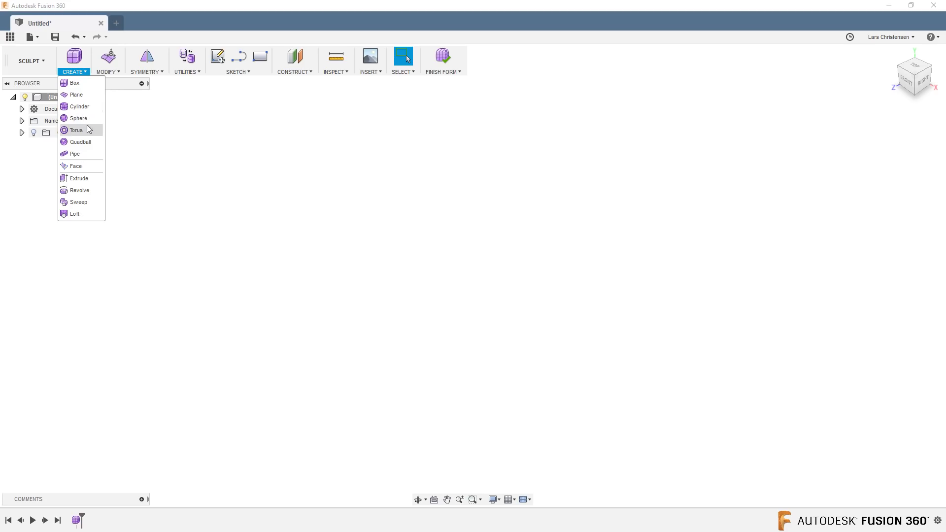
pyautogui.click(77, 84)
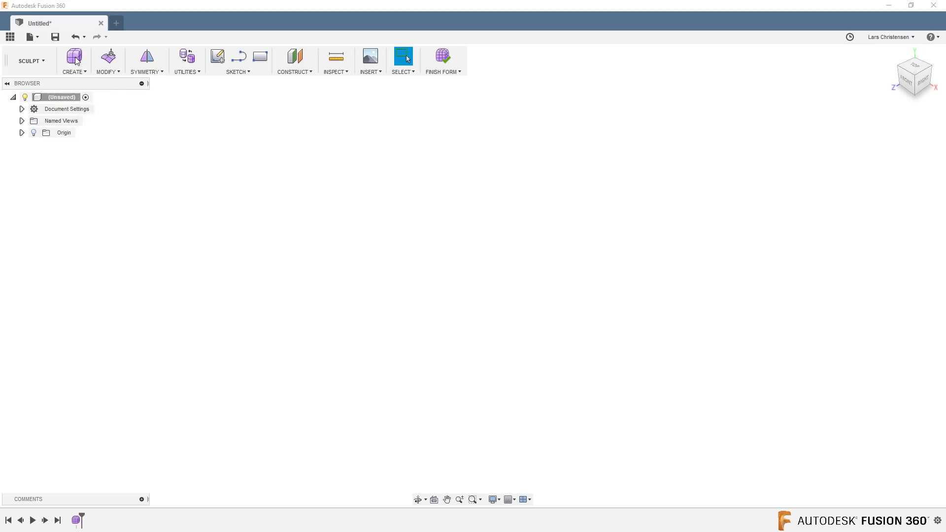
pyautogui.click(471, 301)
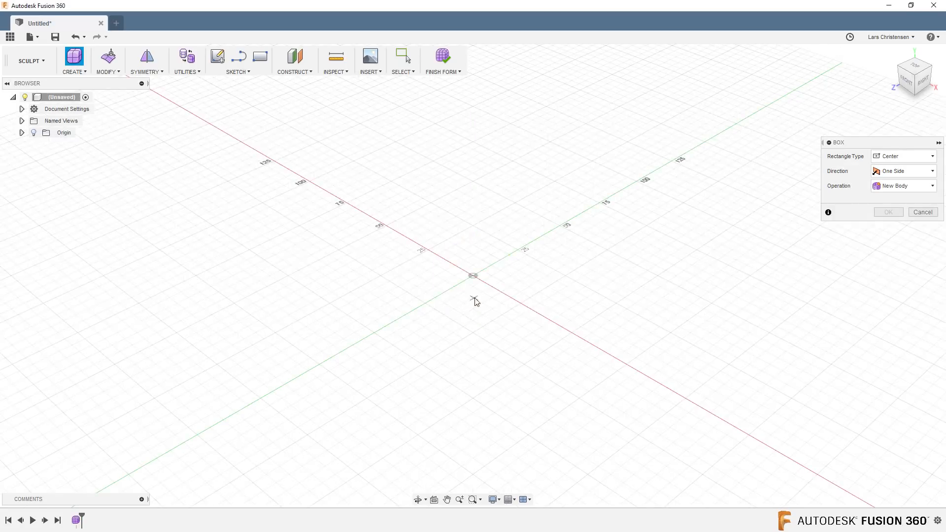
pyautogui.click(473, 275)
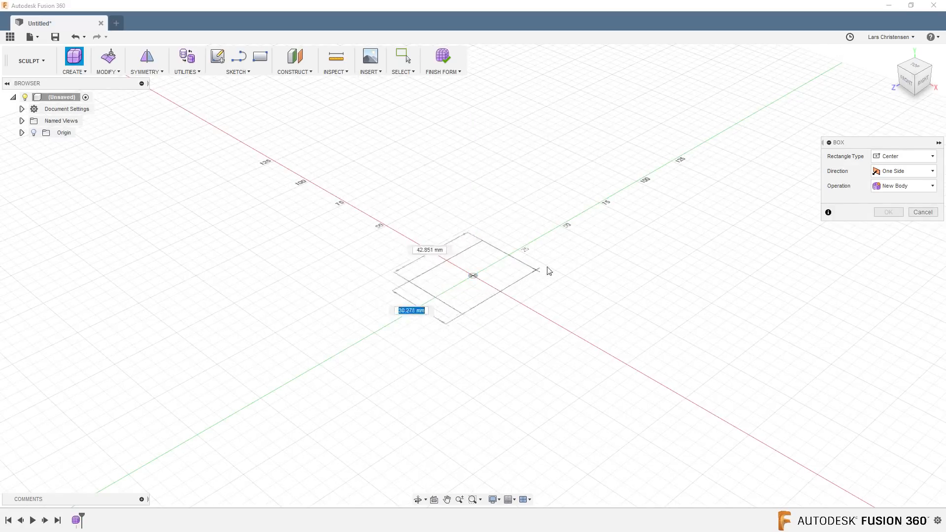
pyautogui.click(719, 251)
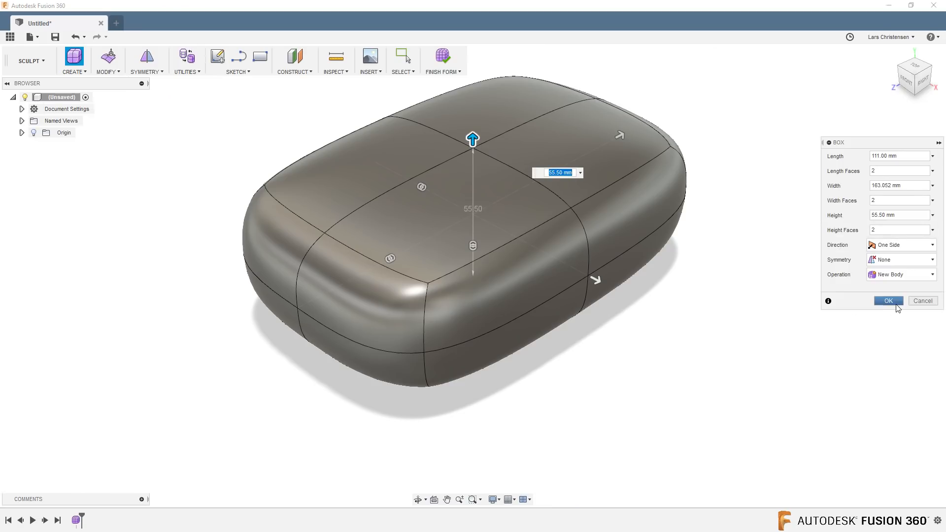
pyautogui.click(889, 301)
# Step: Raise the box's top face nearest the front-right corner by 45 mm with Edit Form, and clear the selection
pyautogui.scroll(-1, 282, 430)
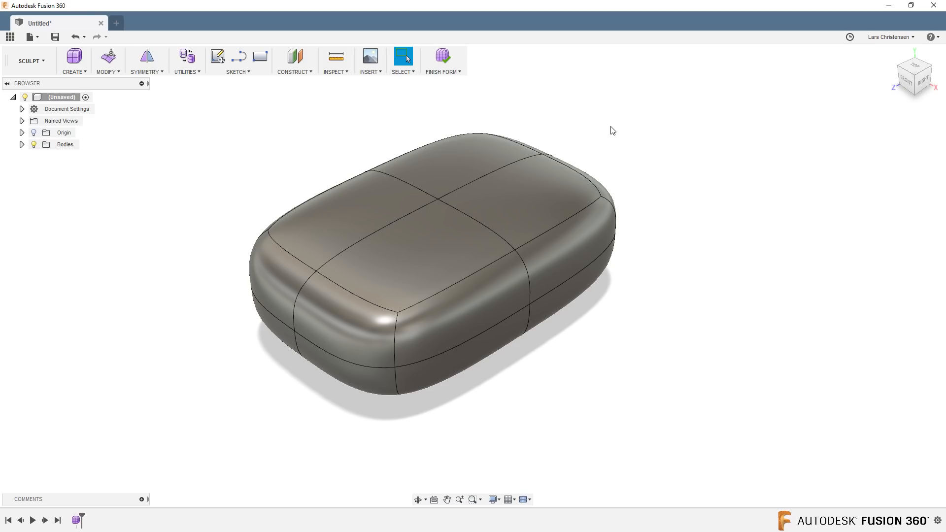
pyautogui.scroll(1, 260, 134)
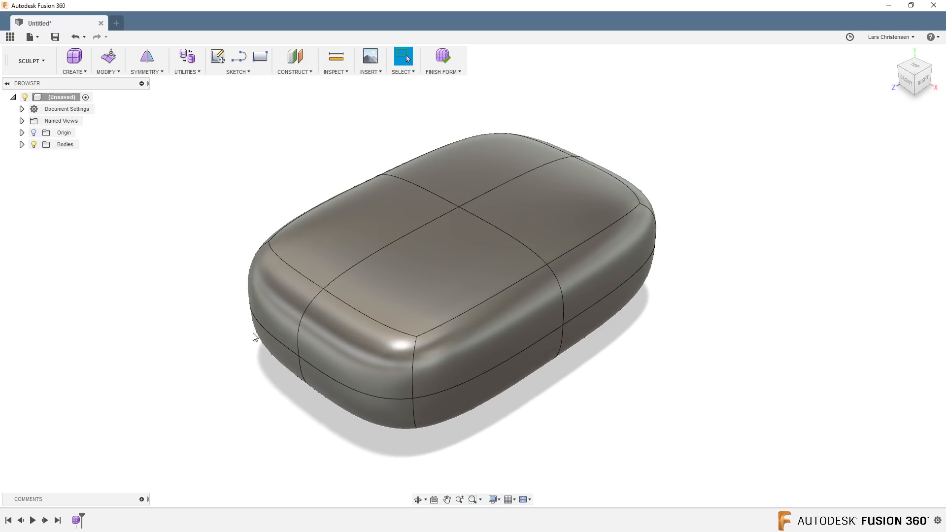
pyautogui.keyDown('shift'); pyautogui.moveTo(309, 361); pyautogui.dragTo(270, 330, button='middle'); pyautogui.keyUp('shift')
pyautogui.click(915, 79)
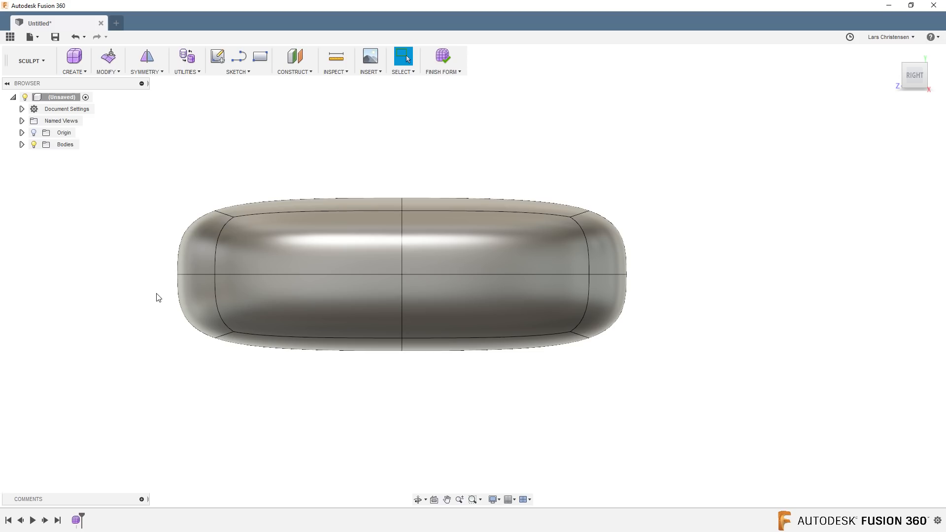
pyautogui.scroll(2, 115, 217)
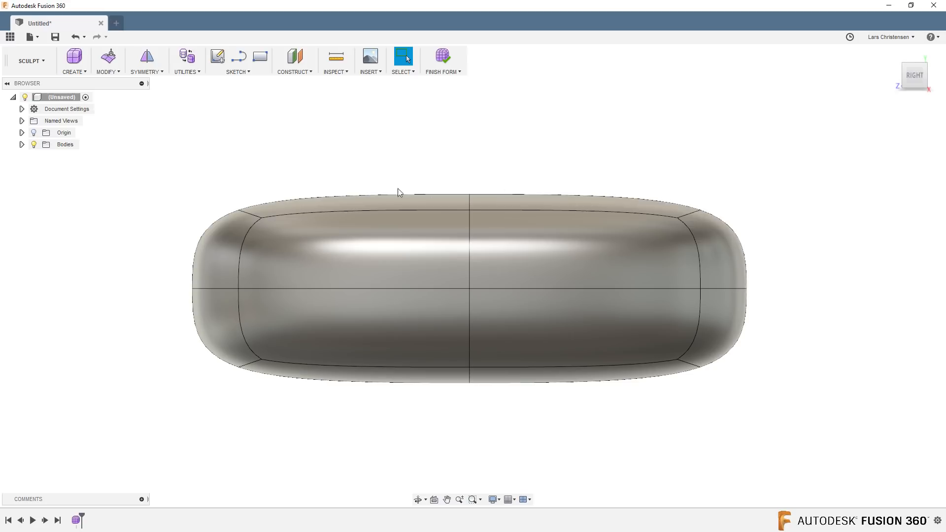
pyautogui.keyDown('shift'); pyautogui.moveTo(181, 213); pyautogui.dragTo(185, 212, button='middle'); pyautogui.keyUp('shift')
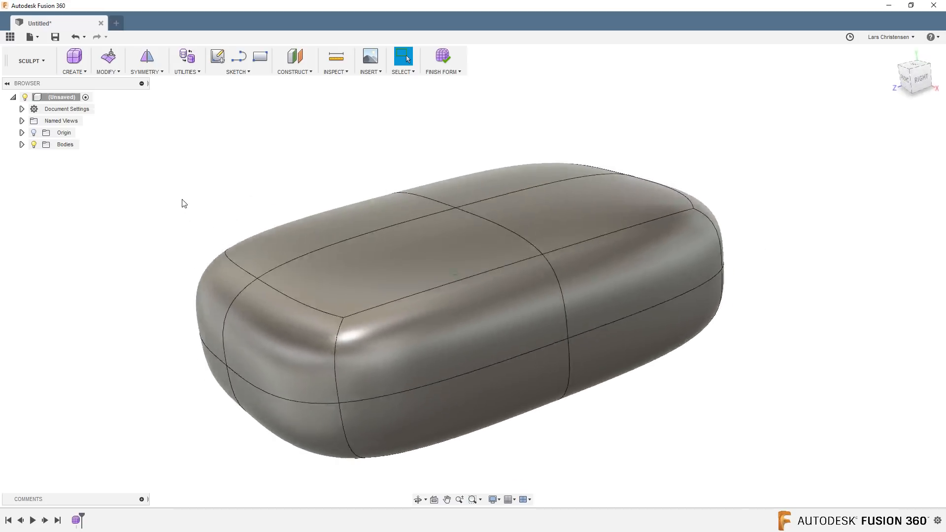
pyautogui.rightClick(193, 178)
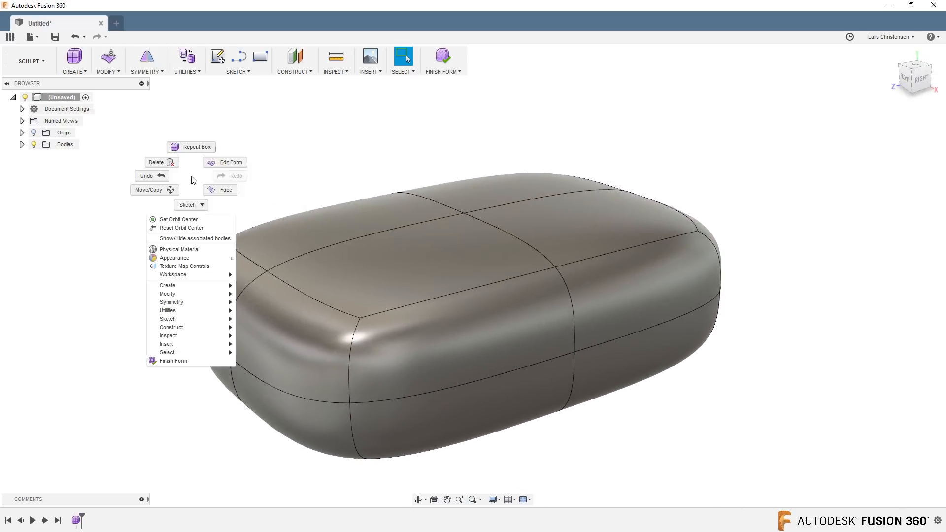
pyautogui.click(226, 162)
pyautogui.click(414, 276)
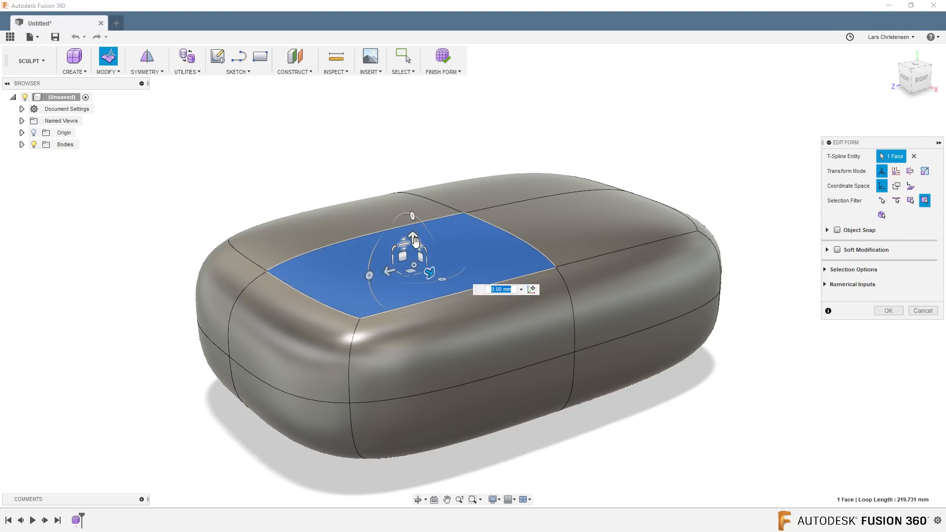
pyautogui.moveTo(438, 142); pyautogui.dragTo(434, 79)
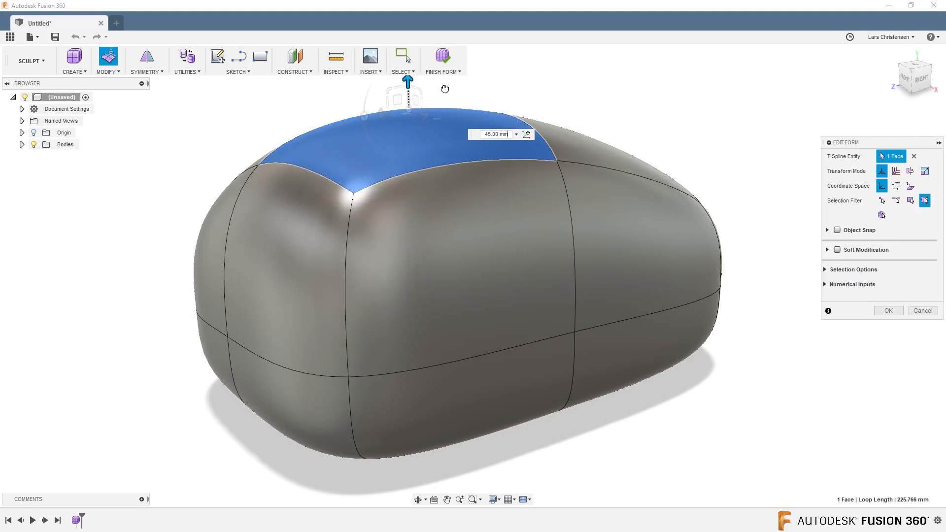
pyautogui.click(168, 239)
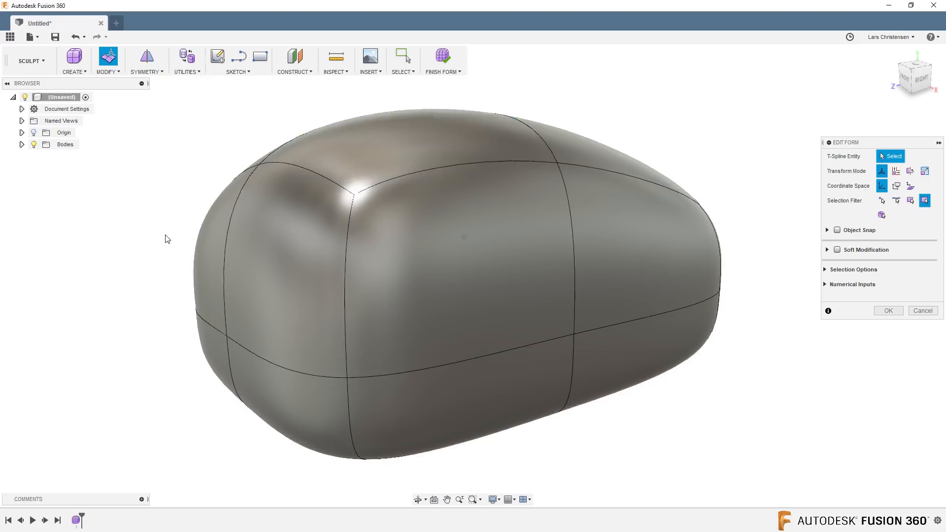
pyautogui.keyDown('shift'); pyautogui.moveTo(167, 236); pyautogui.dragTo(215, 259, button='middle'); pyautogui.keyUp('shift')
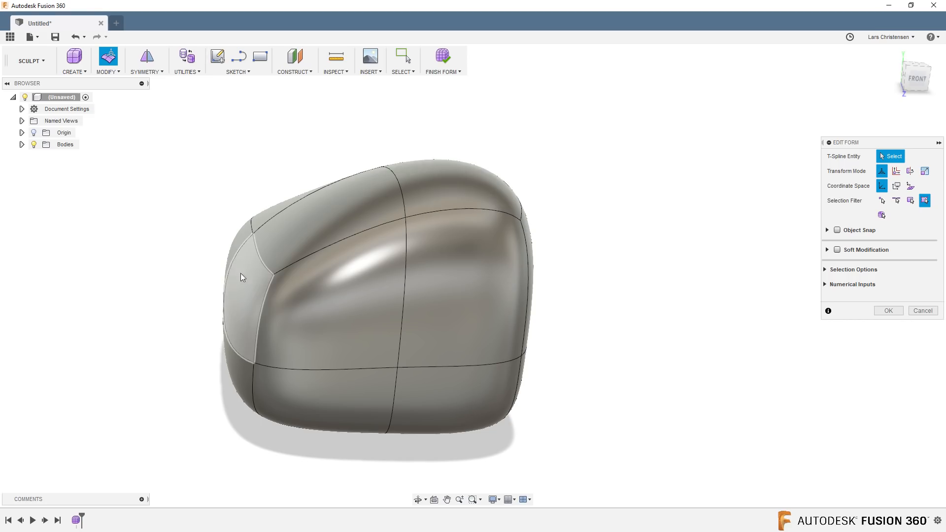
# Step: Shift the short edge at the form's upper-left front corner inward along X with Edit Form, and clear the selection
pyautogui.click(259, 261)
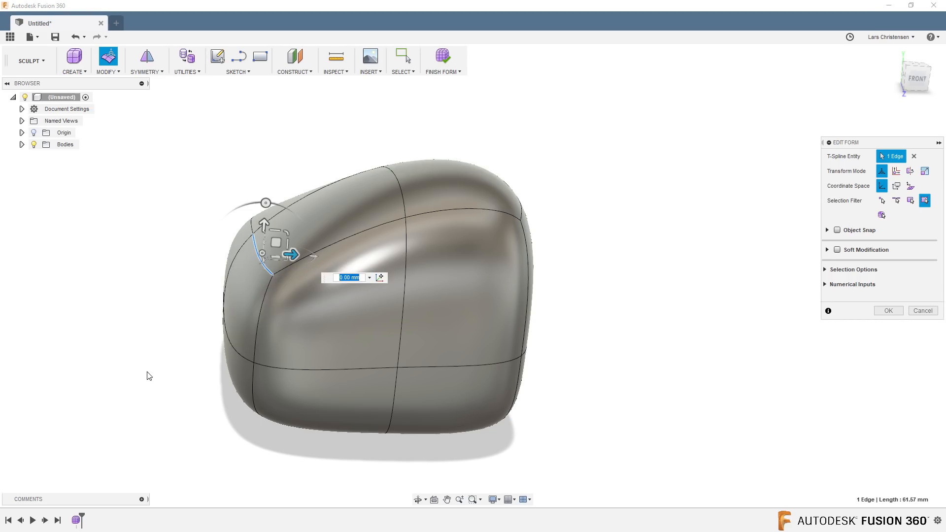
pyautogui.moveTo(297, 258); pyautogui.dragTo(344, 256)
pyautogui.click(180, 344)
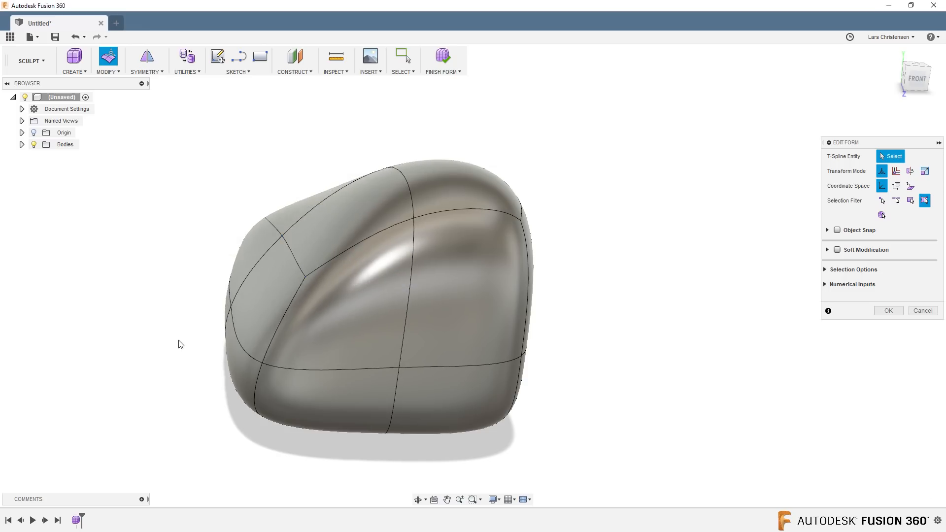
# Step: Move the vertex midway along the form's upper left side -60 mm along X, and apply the edit
pyautogui.keyDown('shift'); pyautogui.moveTo(273, 312); pyautogui.dragTo(297, 309, button='middle'); pyautogui.keyUp('shift')
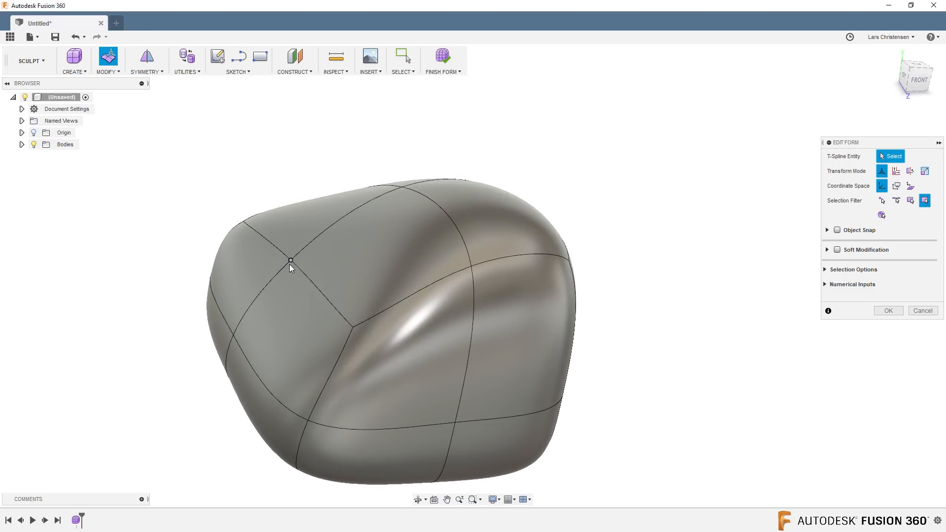
pyautogui.click(290, 261)
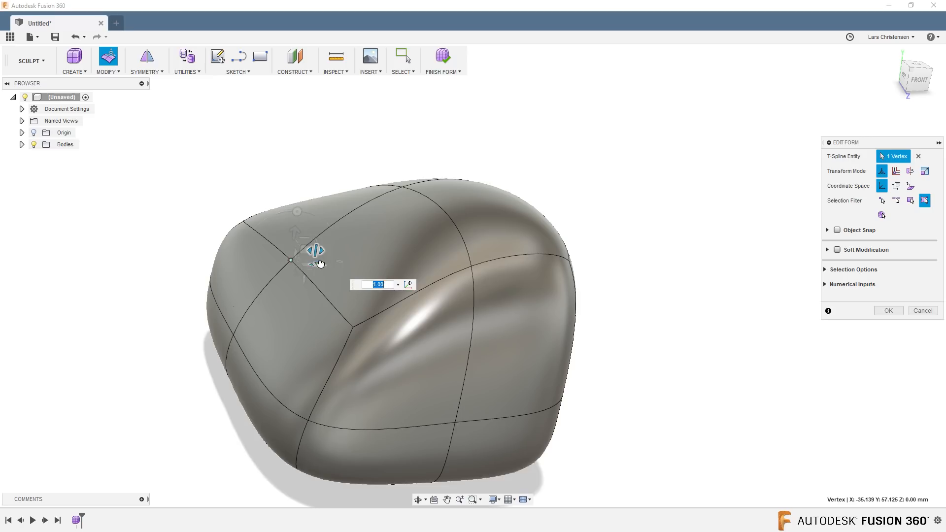
pyautogui.moveTo(320, 265); pyautogui.dragTo(158, 274)
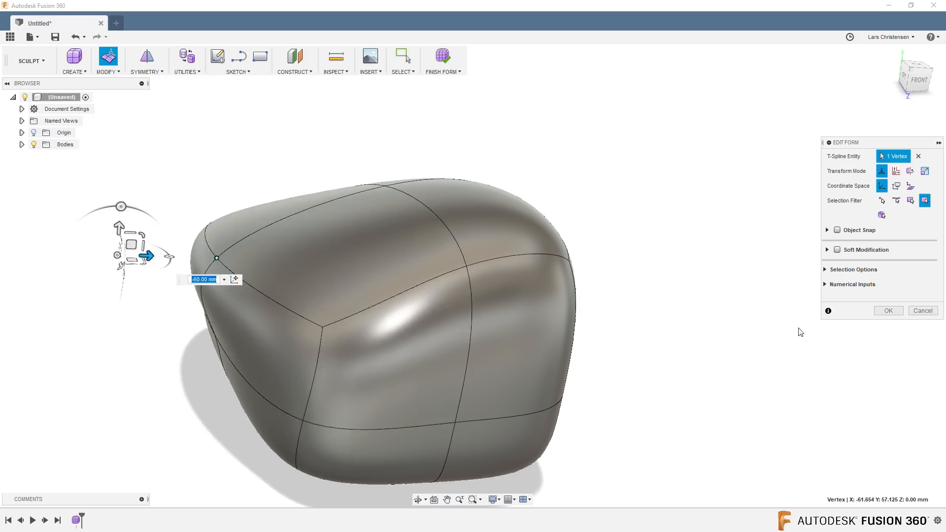
pyautogui.click(880, 311)
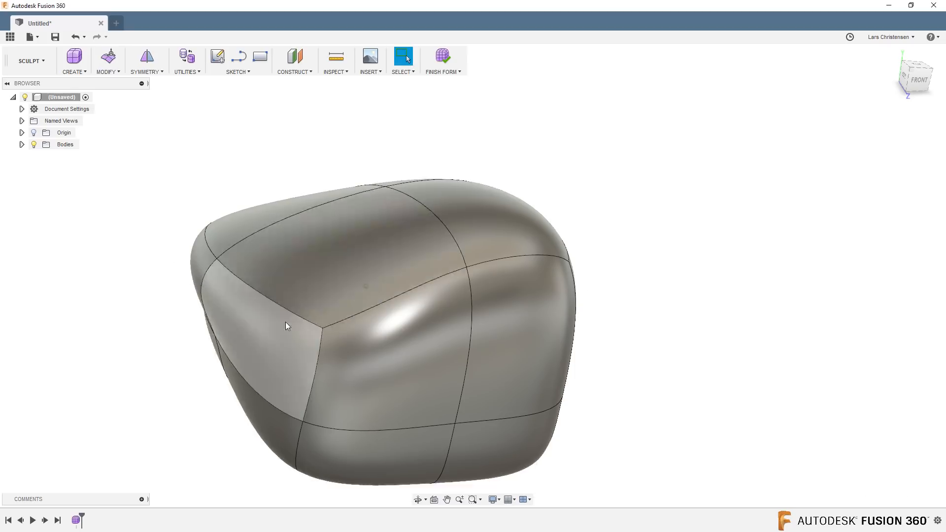
# Step: Pull the vertex at the middle of the form's front side 60 mm outward along Z with Edit Form, and apply the edit
pyautogui.moveTo(285, 321)
pyautogui.keyDown('shift'); pyautogui.mouseDown(button='middle')
pyautogui.moveTo(335, 319)
pyautogui.moveTo(281, 315)
pyautogui.mouseUp(button='middle'); pyautogui.keyUp('shift')
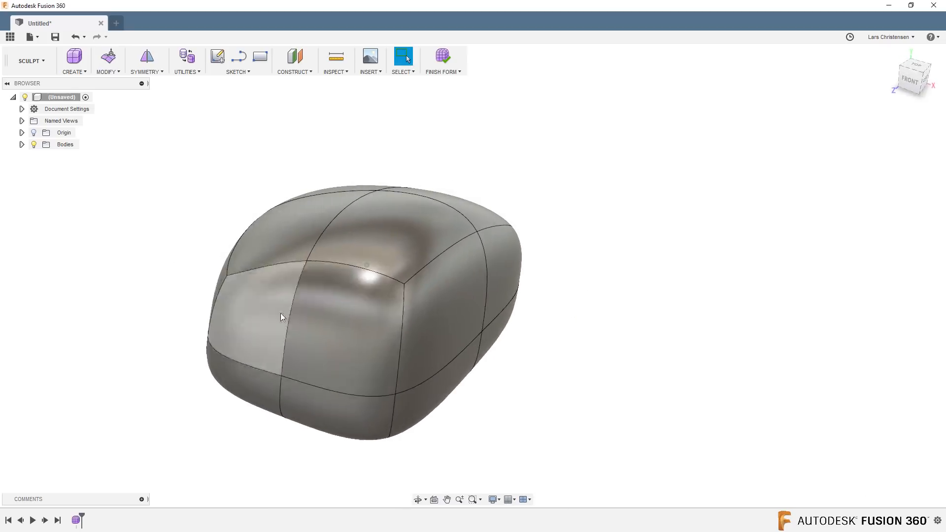
pyautogui.keyDown('shift'); pyautogui.moveTo(257, 354); pyautogui.dragTo(238, 351, button='middle'); pyautogui.keyUp('shift')
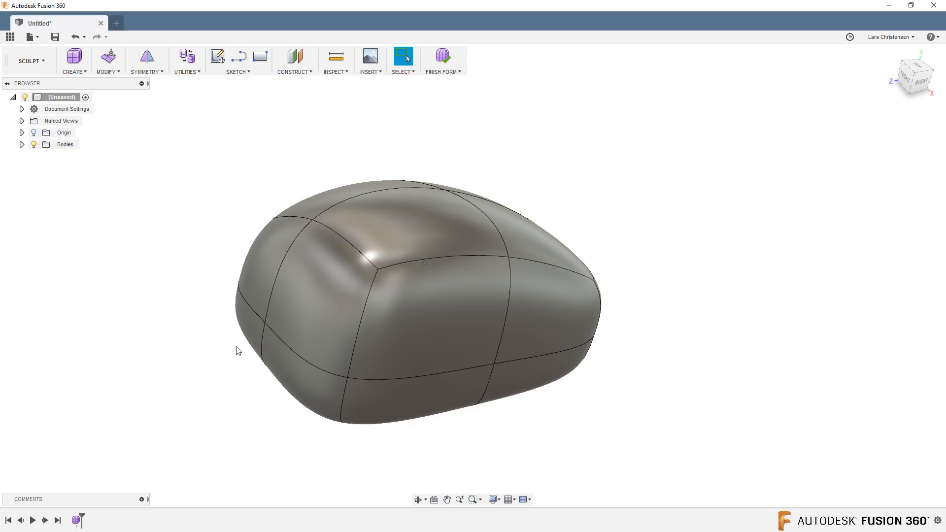
pyautogui.rightClick(206, 328)
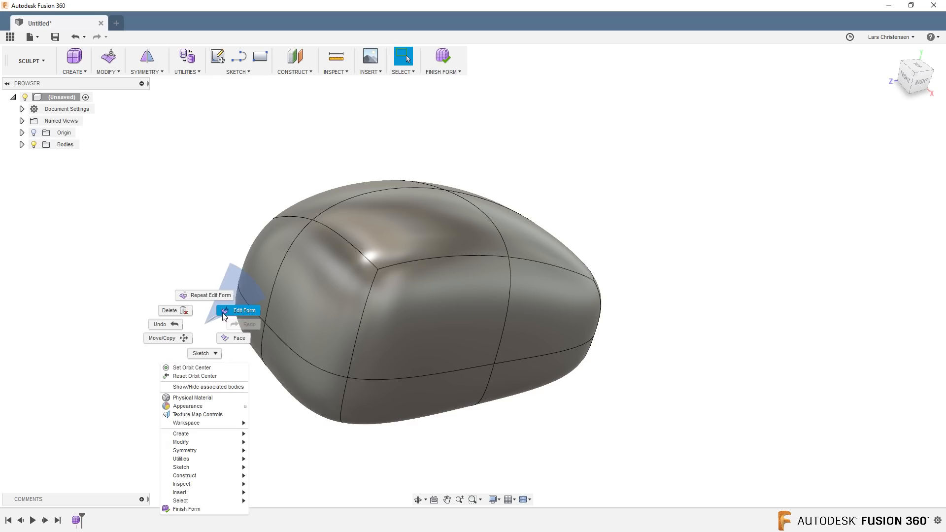
pyautogui.click(234, 316)
pyautogui.click(265, 324)
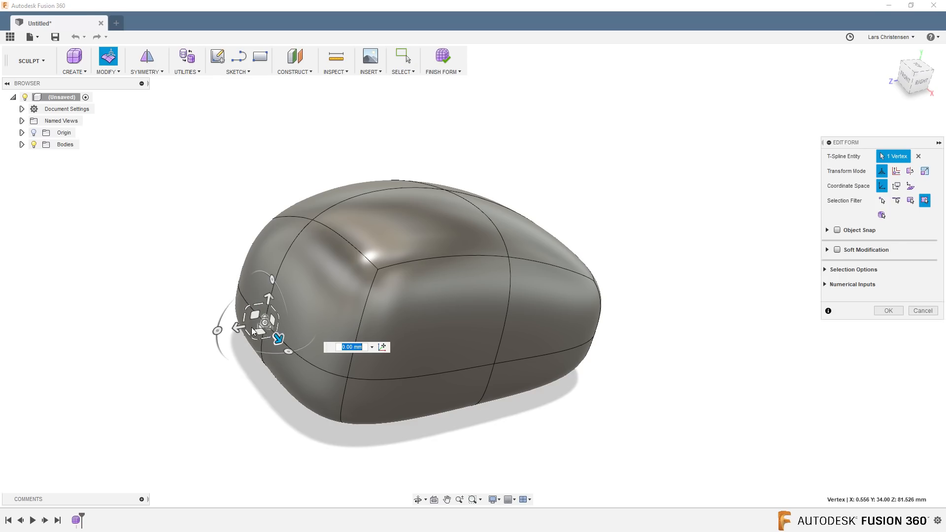
pyautogui.moveTo(237, 329); pyautogui.dragTo(92, 364)
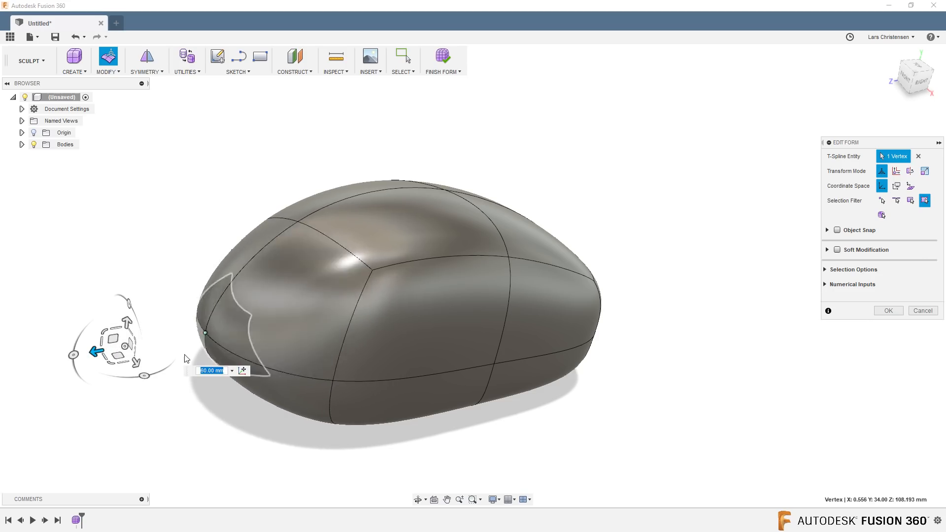
pyautogui.keyDown('shift'); pyautogui.moveTo(248, 338); pyautogui.dragTo(531, 267, button='middle'); pyautogui.keyUp('shift')
pyautogui.moveTo(533, 234); pyautogui.dragTo(465, 105)
pyautogui.press('Return')
pyautogui.keyDown('shift'); pyautogui.moveTo(568, 379); pyautogui.dragTo(469, 171, button='middle'); pyautogui.keyUp('shift')
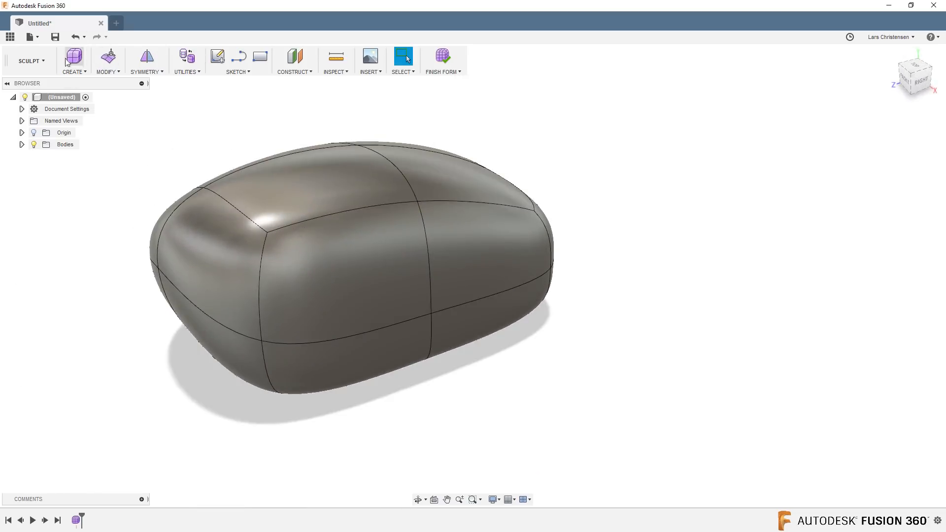
# Step: Finish the form to turn it into a body, and expand the Bodies folder to inspect it
pyautogui.click(443, 58)
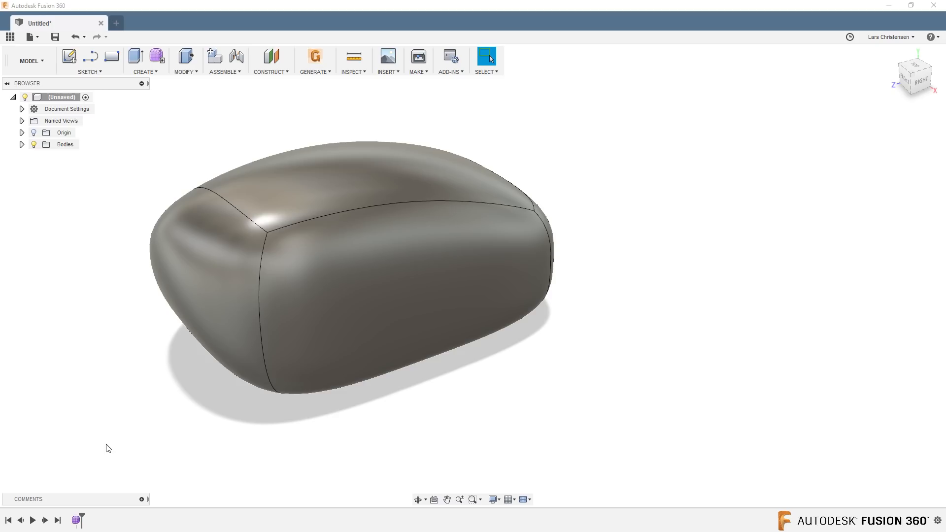
pyautogui.keyDown('shift'); pyautogui.moveTo(111, 451); pyautogui.dragTo(152, 459, button='middle'); pyautogui.keyUp('shift')
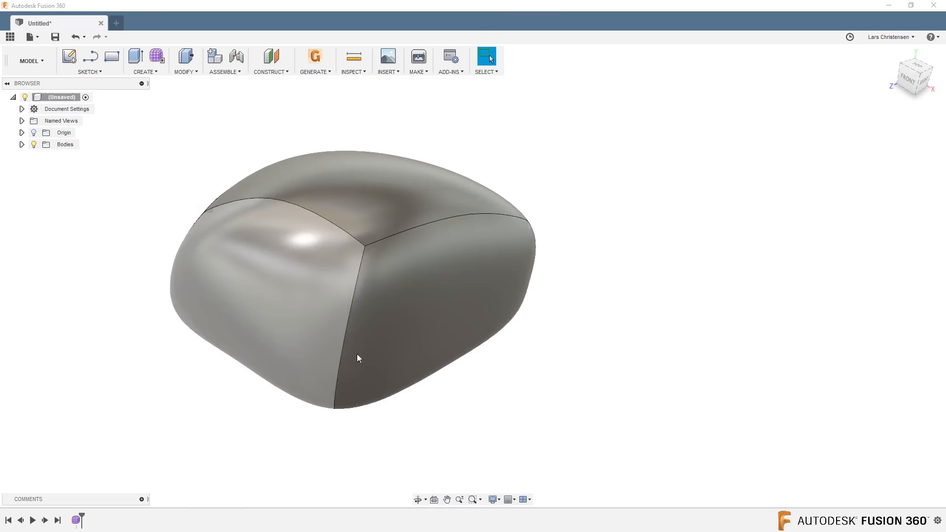
pyautogui.keyDown('shift'); pyautogui.moveTo(510, 319); pyautogui.dragTo(457, 324, button='middle'); pyautogui.keyUp('shift')
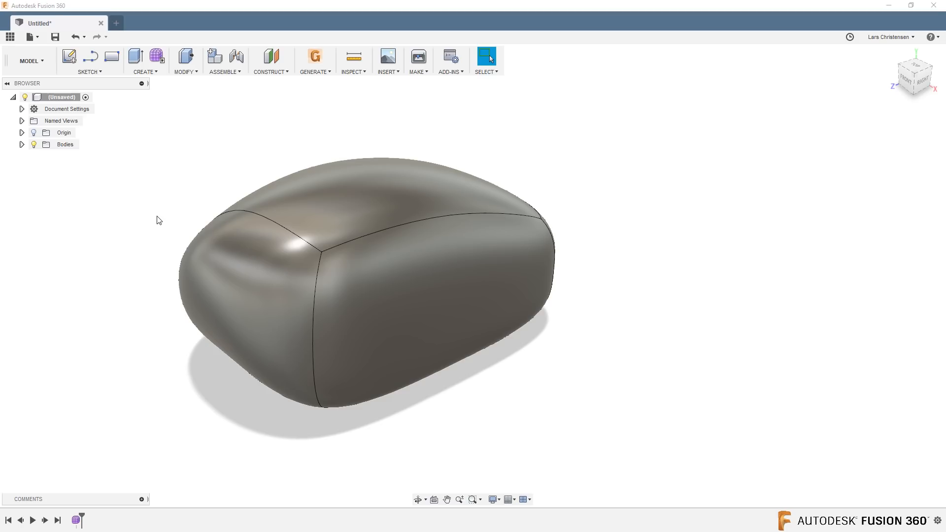
pyautogui.click(22, 144)
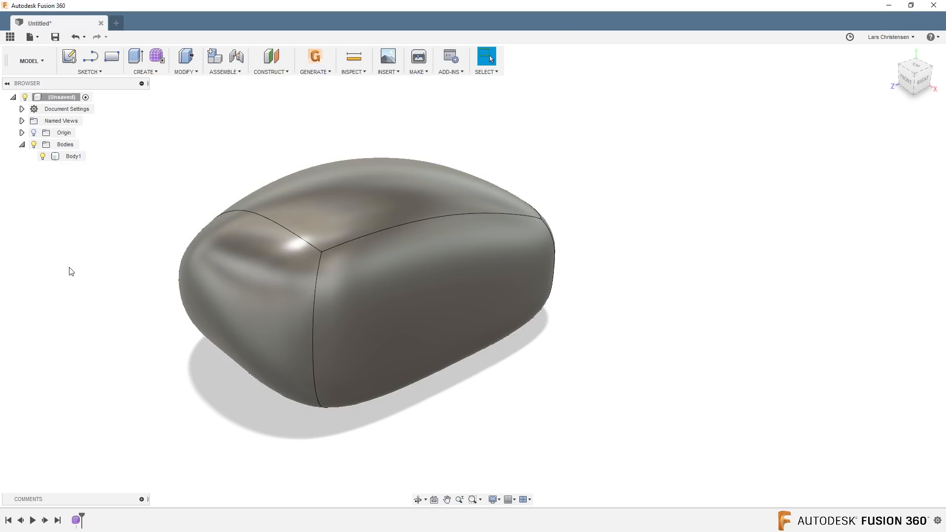
pyautogui.keyDown('shift'); pyautogui.moveTo(69, 268); pyautogui.dragTo(62, 315, button='middle'); pyautogui.keyUp('shift')
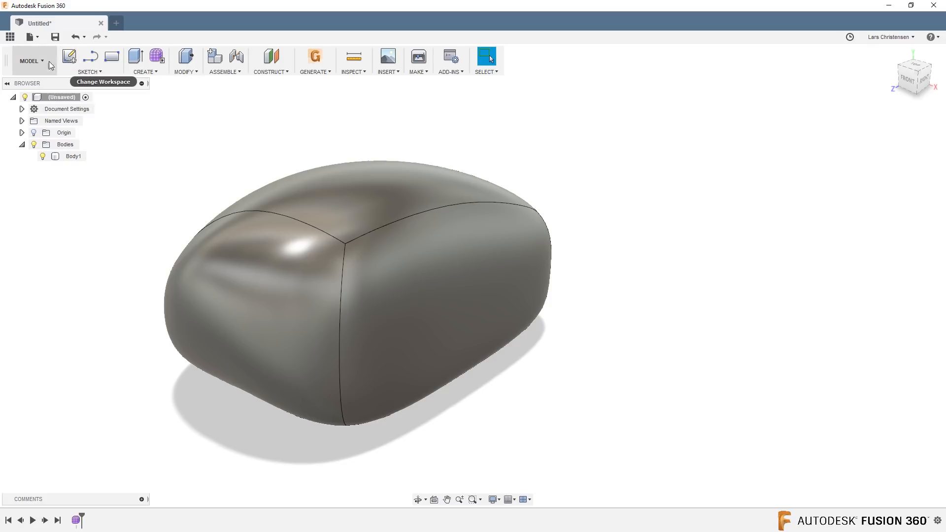
# Step: Sketch a circle 55 mm in diameter, centred on the origin, on the horizontal ground plane
pyautogui.click(69, 56)
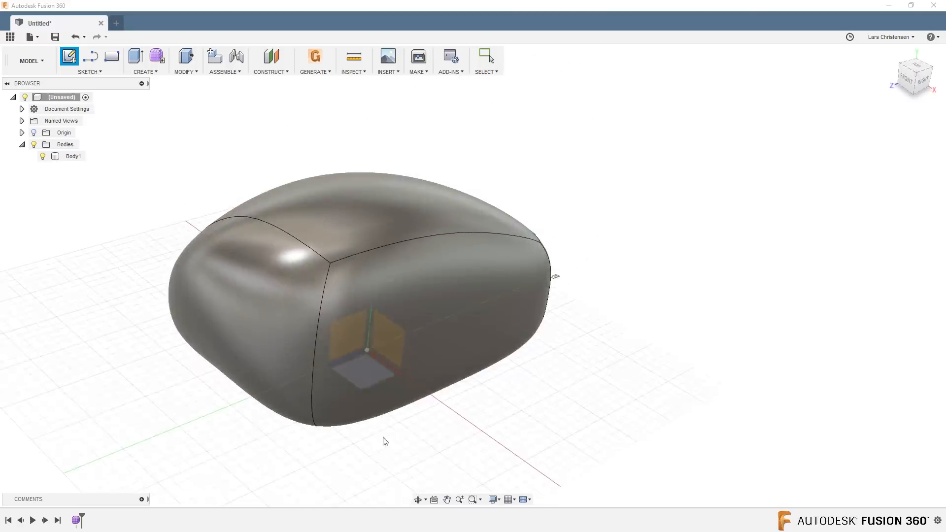
pyautogui.click(364, 378)
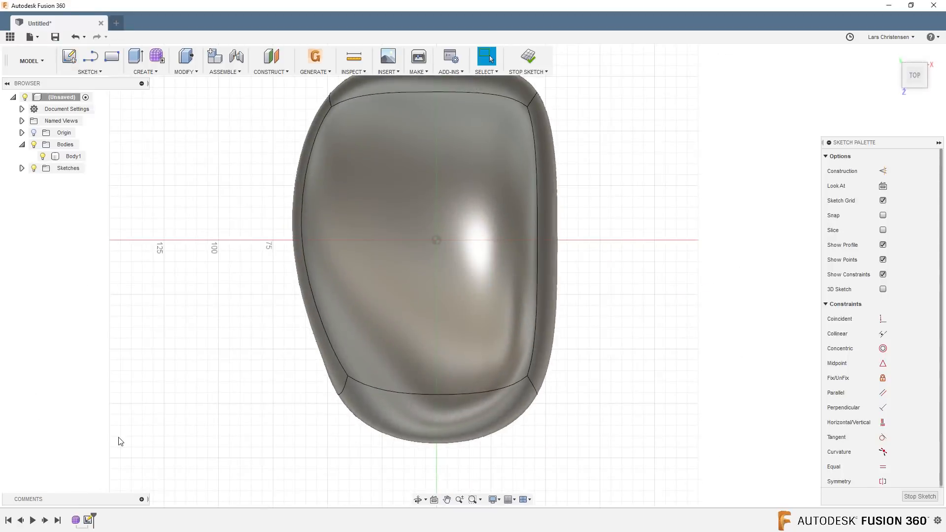
pyautogui.press('c')
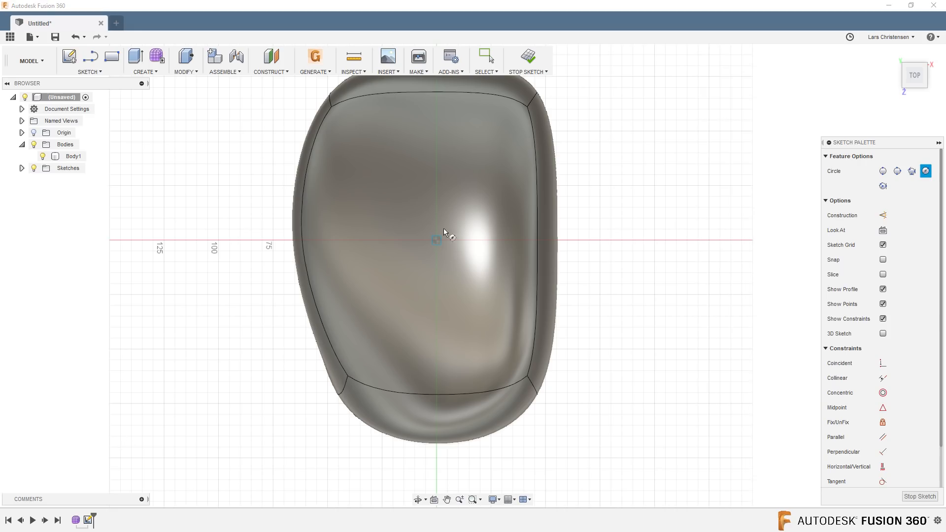
pyautogui.click(436, 240)
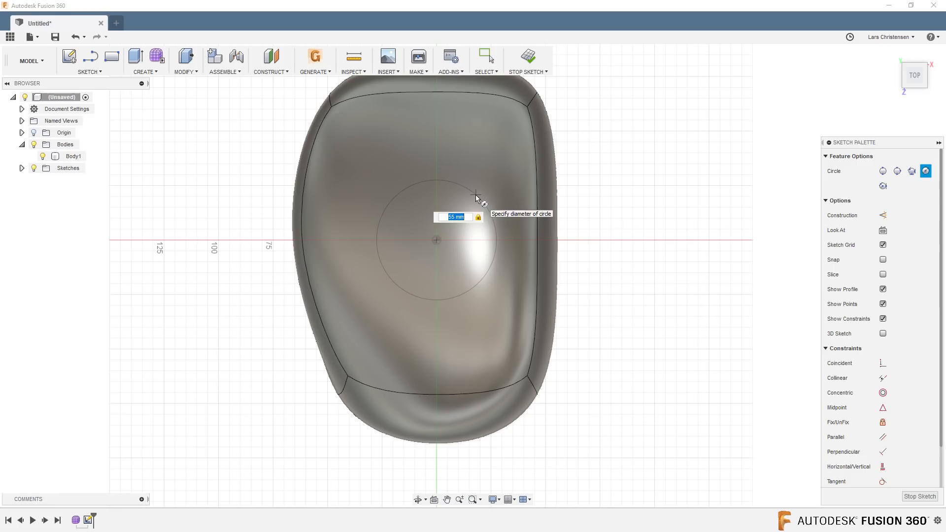
pyautogui.press('Return')
pyautogui.press('Escape')
# Step: Extrude the circle 115 mm upward as a cut through the body
pyautogui.press('q')
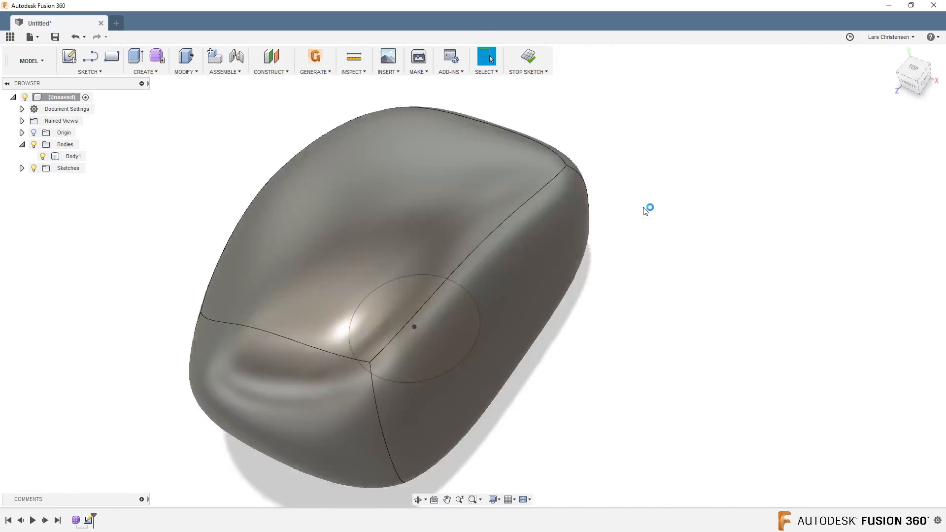
pyautogui.moveTo(383, 371); pyautogui.dragTo(379, 397)
pyautogui.write('e')
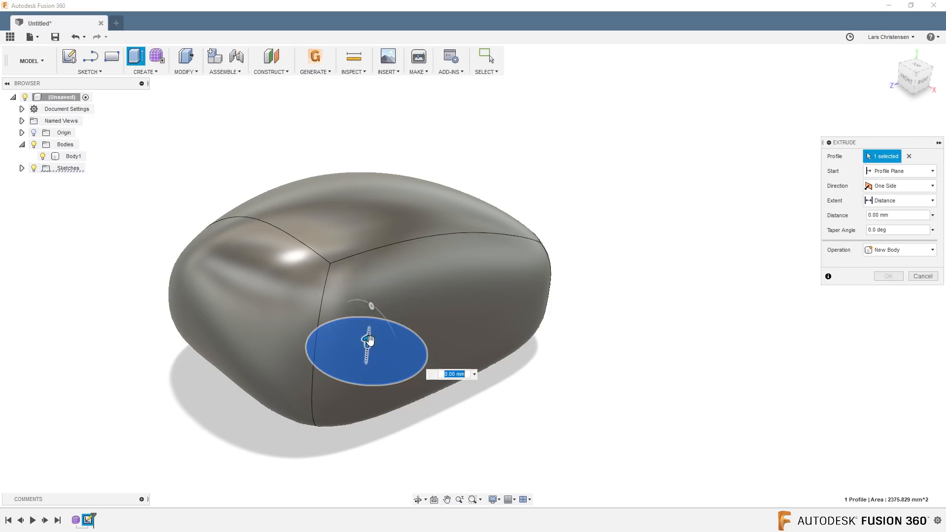
pyautogui.write('115')
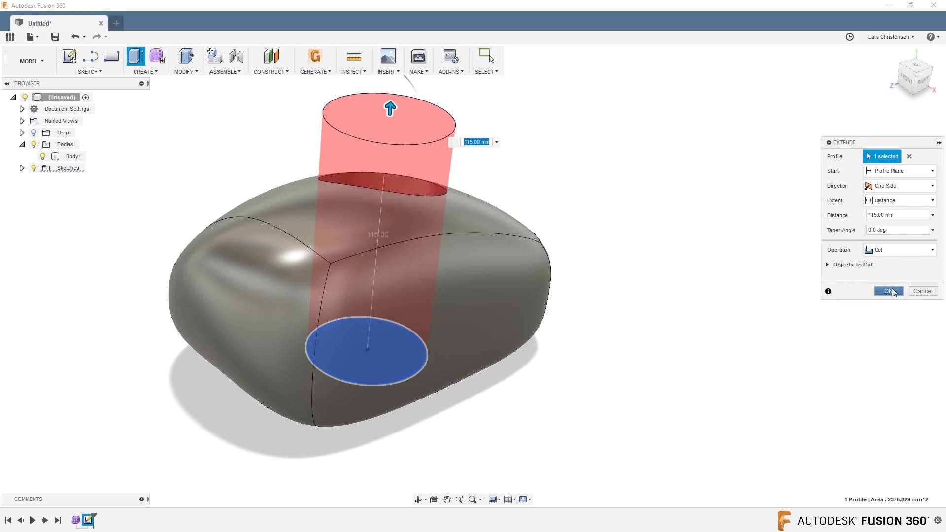
pyautogui.click(889, 291)
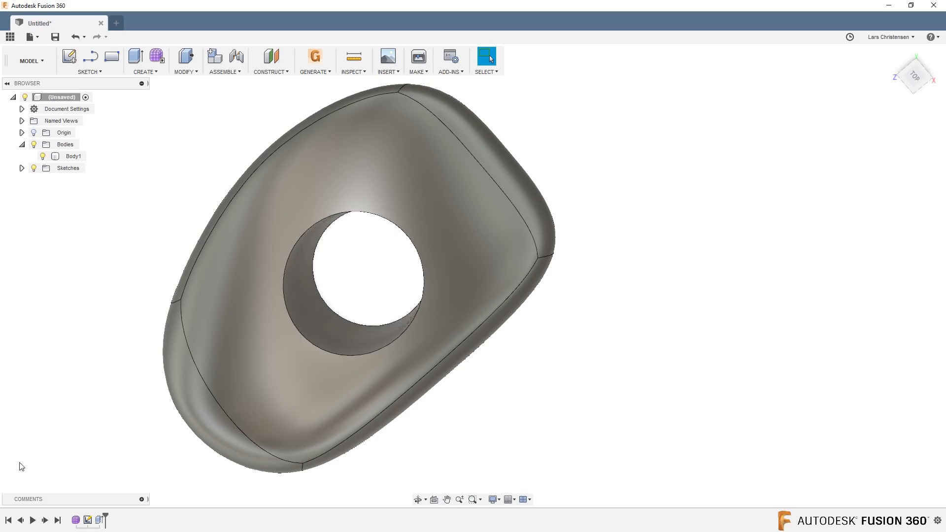
# Step: Edit the hole's sketch to set the circle's diameter to 35 mm, and finish the sketch
pyautogui.rightClick(87, 520)
pyautogui.click(105, 422)
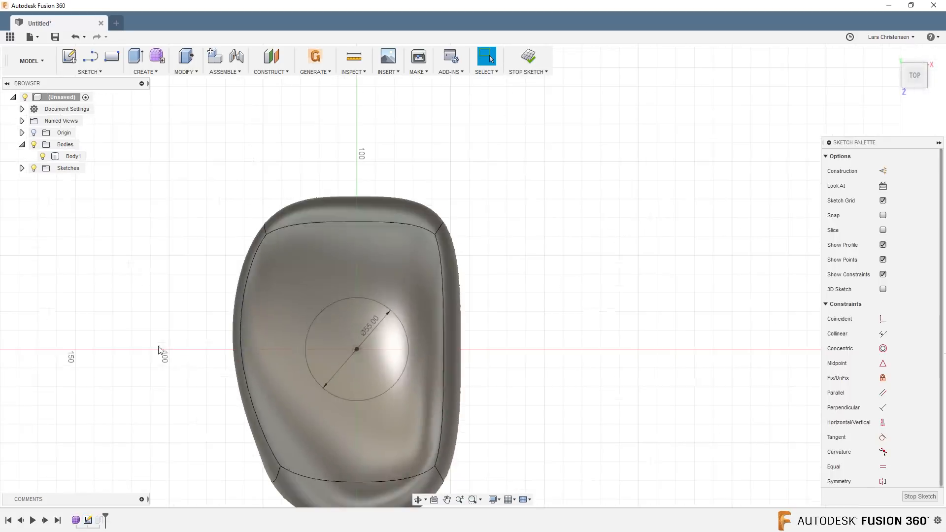
pyautogui.doubleClick(373, 326)
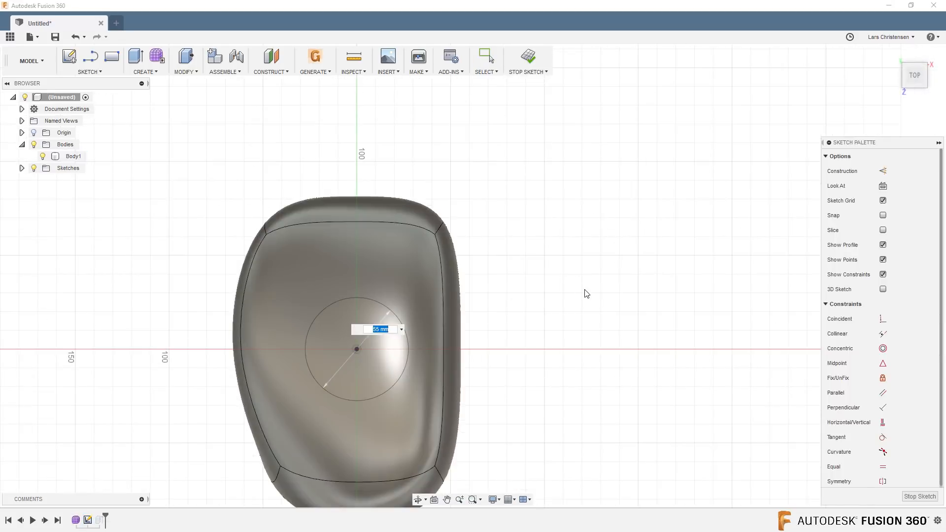
pyautogui.press('Return')
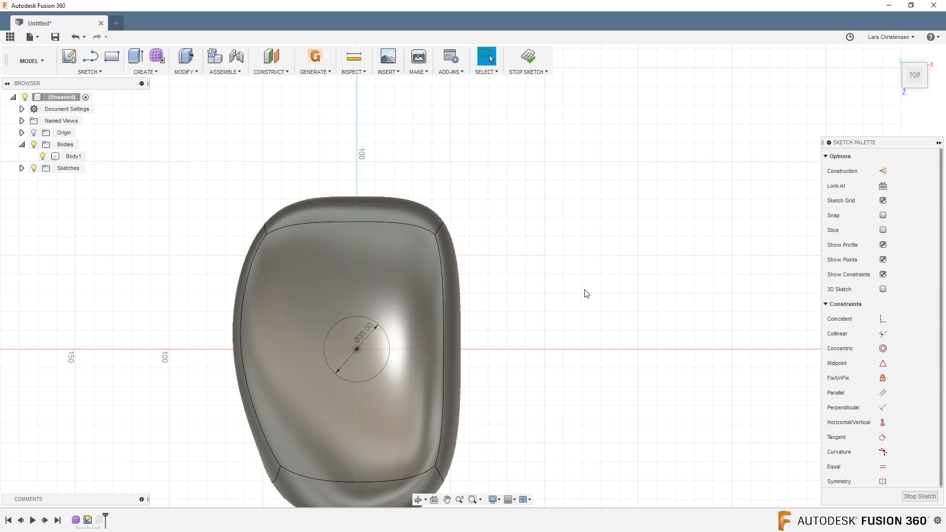
pyautogui.click(920, 496)
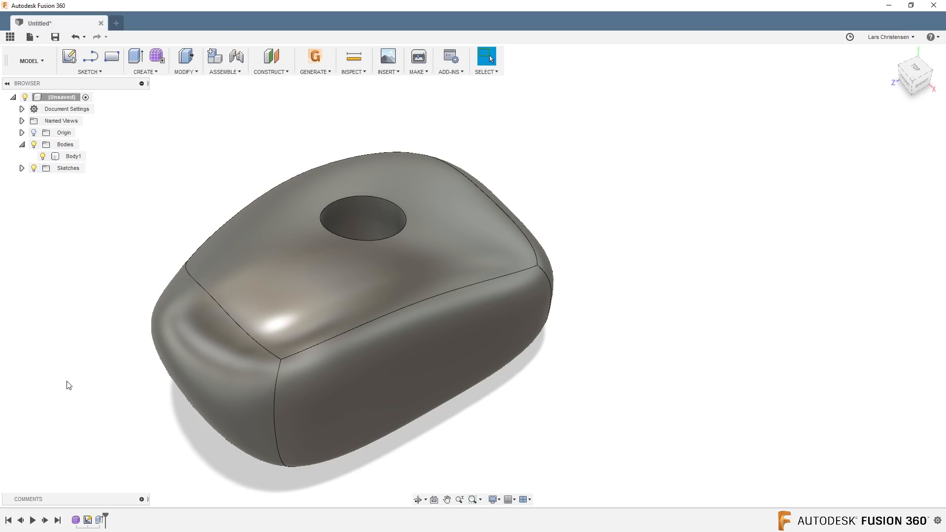
pyautogui.moveTo(132, 335)
pyautogui.keyDown('shift'); pyautogui.mouseDown(button='middle')
pyautogui.moveTo(141, 327)
pyautogui.moveTo(116, 284)
pyautogui.mouseUp(button='middle'); pyautogui.keyUp('shift')
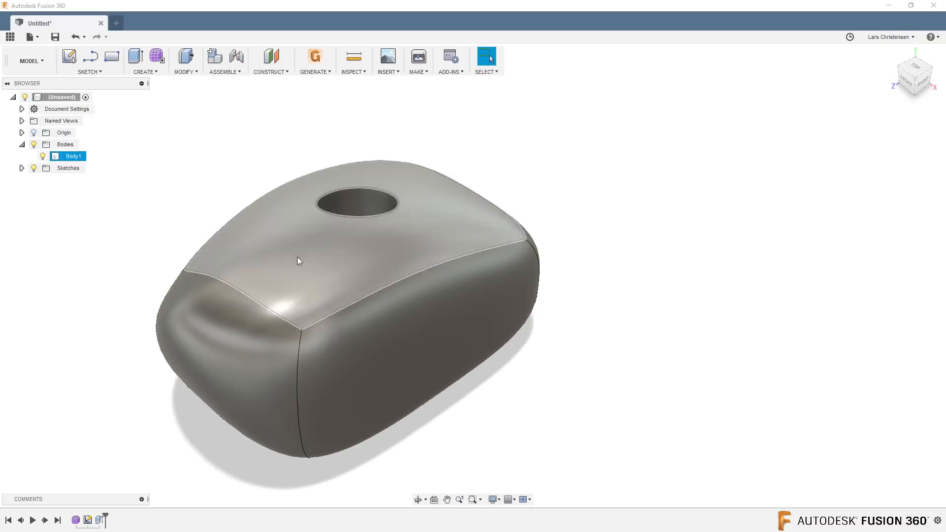
pyautogui.click(69, 57)
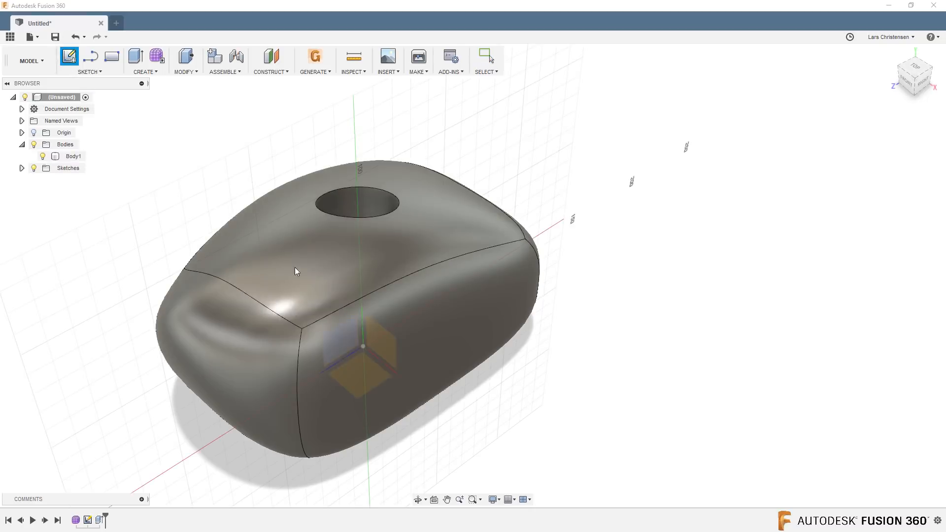
pyautogui.moveTo(394, 265)
pyautogui.keyDown('shift'); pyautogui.mouseDown(button='middle')
pyautogui.moveTo(435, 316)
pyautogui.moveTo(506, 302)
pyautogui.moveTo(454, 378)
pyautogui.moveTo(399, 368)
pyautogui.moveTo(362, 285)
pyautogui.moveTo(421, 209)
pyautogui.moveTo(274, 327)
pyautogui.mouseUp(button='middle'); pyautogui.keyUp('shift')
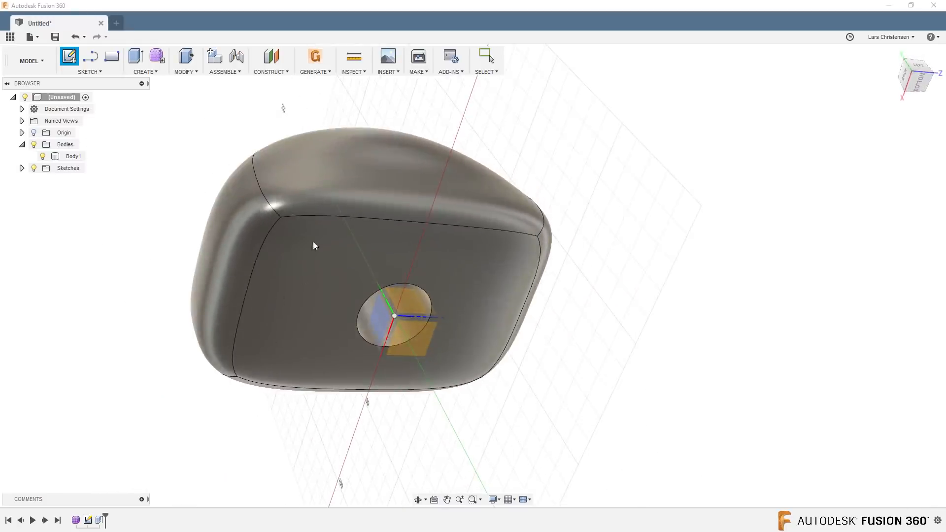
pyautogui.moveTo(313, 245)
pyautogui.keyDown('shift'); pyautogui.mouseDown(button='middle')
pyautogui.moveTo(367, 200)
pyautogui.moveTo(150, 275)
pyautogui.moveTo(254, 308)
pyautogui.moveTo(384, 253)
pyautogui.moveTo(526, 226)
pyautogui.moveTo(520, 260)
pyautogui.moveTo(530, 235)
pyautogui.moveTo(454, 267)
pyautogui.moveTo(464, 271)
pyautogui.moveTo(376, 320)
pyautogui.mouseUp(button='middle'); pyautogui.keyUp('shift')
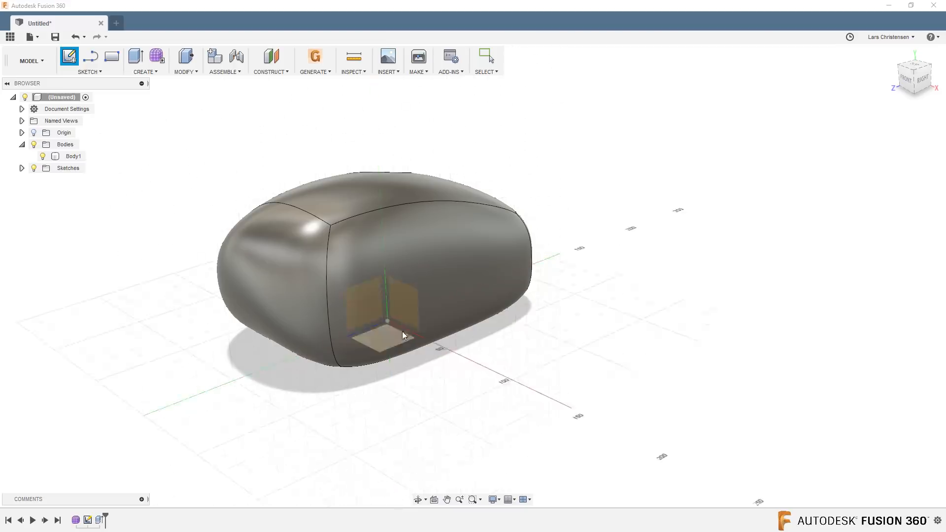
pyautogui.keyDown('shift'); pyautogui.moveTo(205, 259); pyautogui.dragTo(160, 228, button='middle'); pyautogui.keyUp('shift')
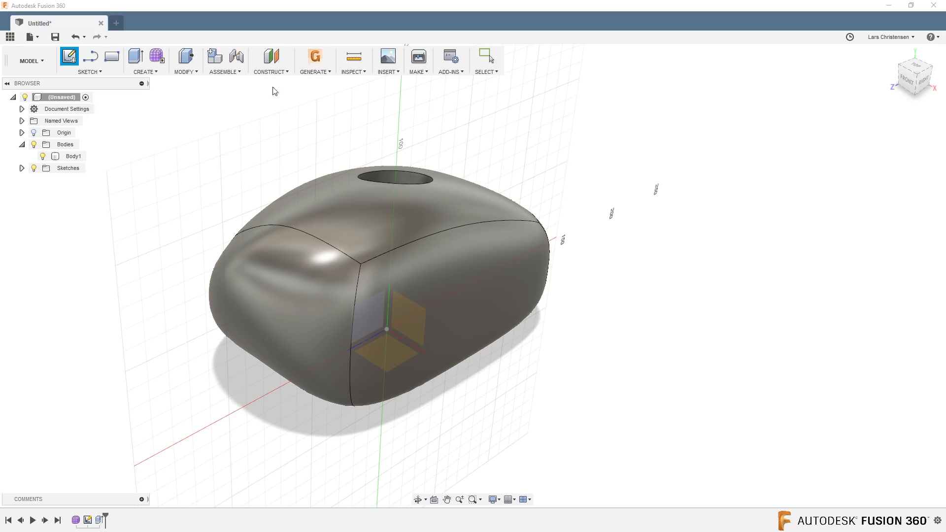
# Step: Create a construction plane offset from the YZ origin plane, positioned outside the right side of the body
pyautogui.click(273, 72)
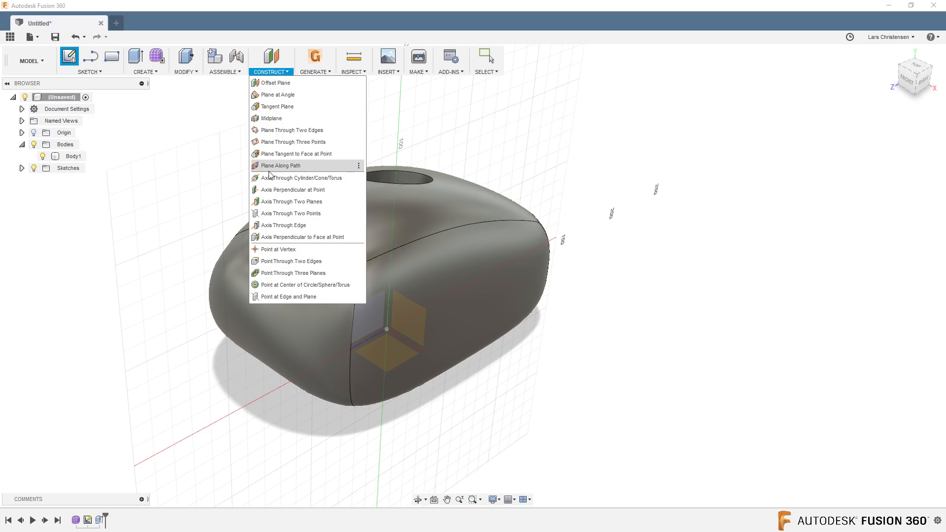
pyautogui.click(268, 83)
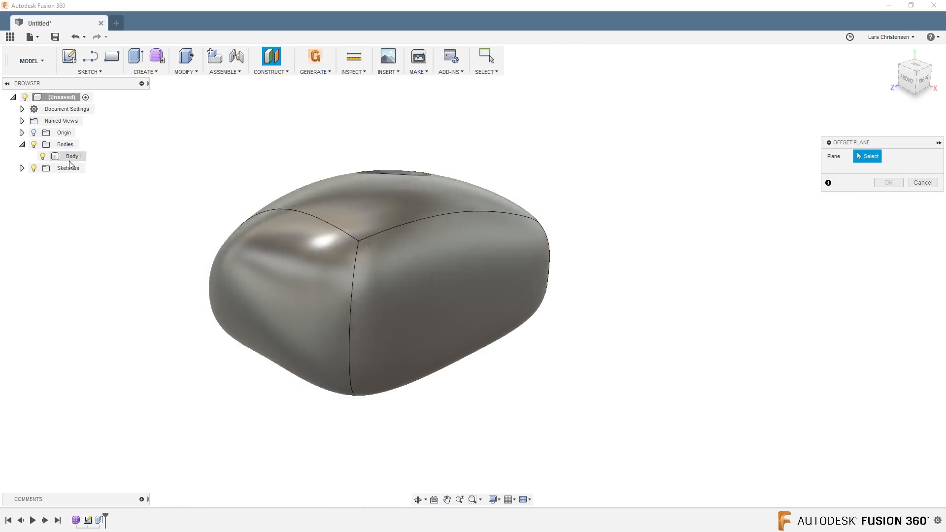
pyautogui.click(37, 134)
pyautogui.click(359, 324)
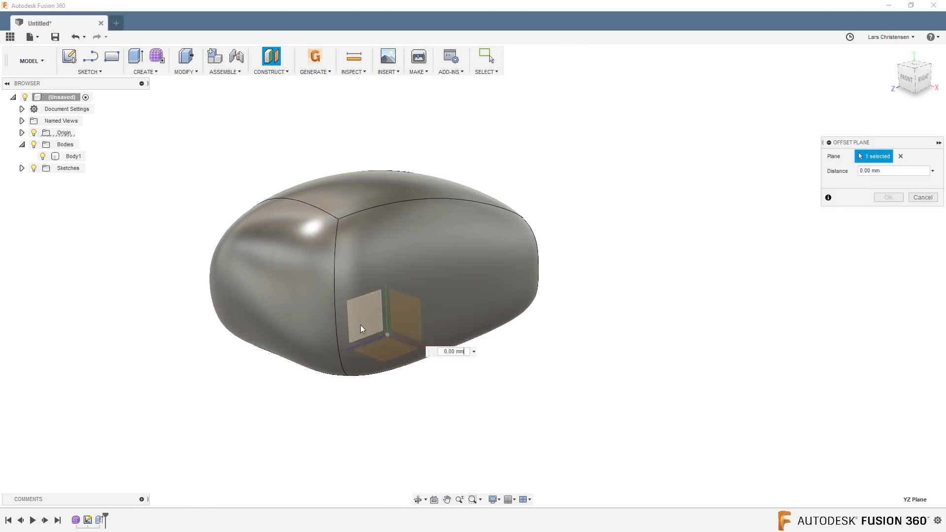
pyautogui.moveTo(364, 328); pyautogui.dragTo(514, 381)
pyautogui.keyDown('shift'); pyautogui.moveTo(522, 381); pyautogui.dragTo(423, 320, button='middle'); pyautogui.keyUp('shift')
pyautogui.click(892, 197)
pyautogui.scroll(2, 685, 321)
pyautogui.keyDown('shift'); pyautogui.moveTo(678, 320); pyautogui.dragTo(632, 320, button='middle'); pyautogui.keyUp('shift')
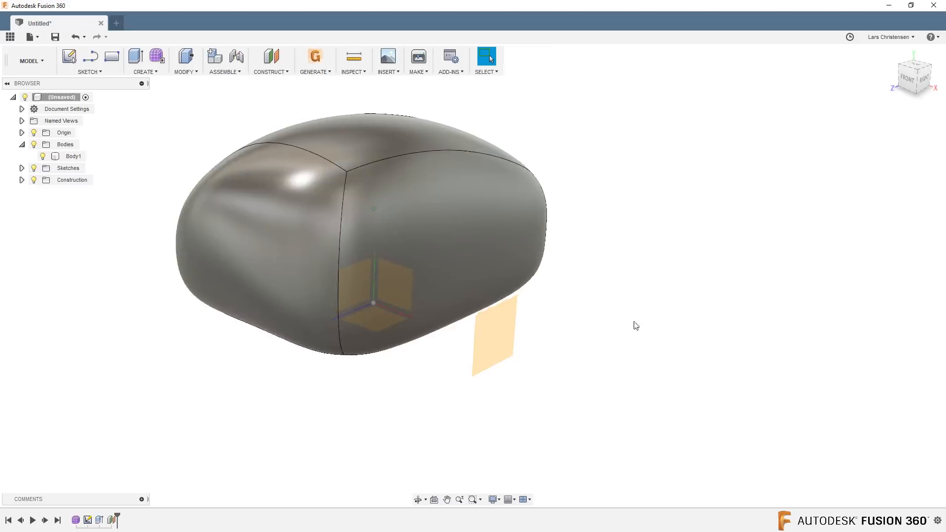
# Step: Sketch a circle 40 mm in diameter on the offset plane, over the front half of the body's side
pyautogui.click(70, 63)
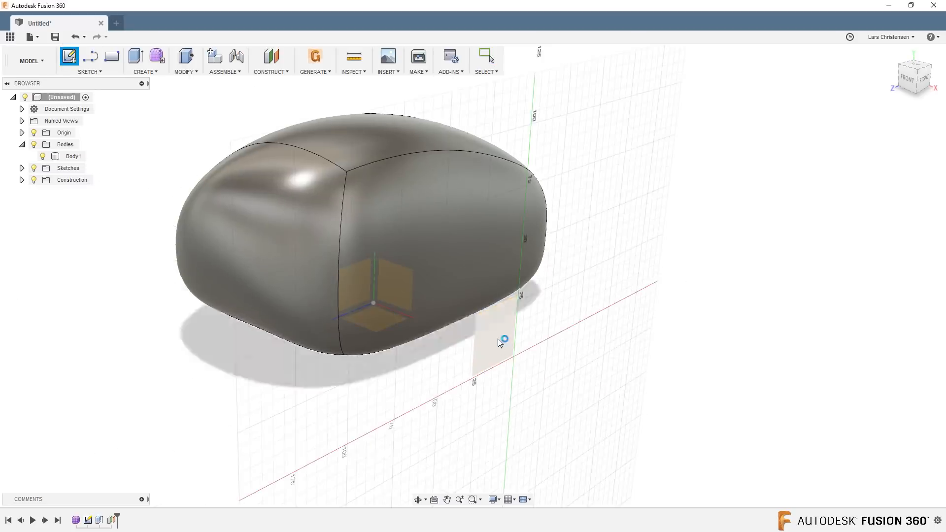
pyautogui.click(497, 339)
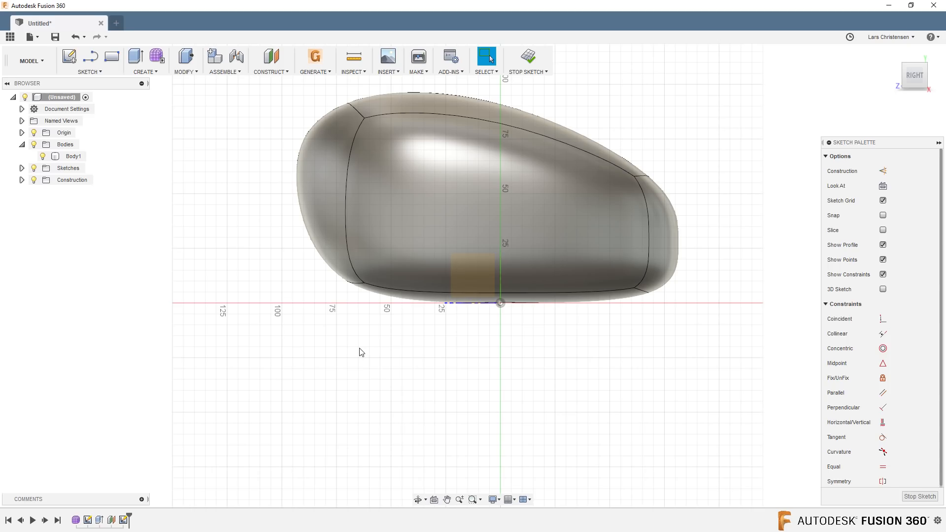
pyautogui.press('c')
pyautogui.click(440, 211)
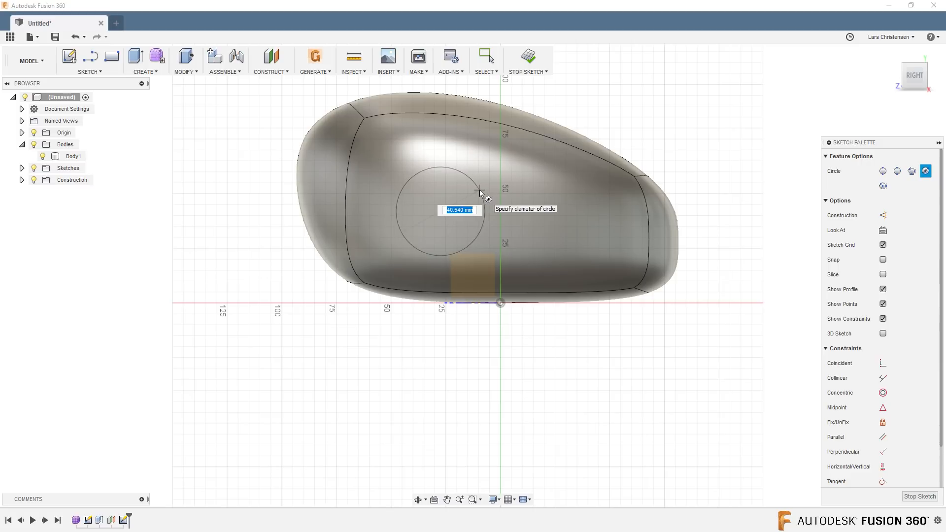
pyautogui.write('40')
pyautogui.press('Return')
pyautogui.press('Escape')
# Step: Extrude the 40 mm circle sideways as a cut through the whole body
pyautogui.moveTo(655, 359)
pyautogui.keyDown('shift'); pyautogui.mouseDown(button='middle')
pyautogui.moveTo(625, 365)
pyautogui.moveTo(585, 414)
pyautogui.moveTo(480, 288)
pyautogui.moveTo(428, 298)
pyautogui.mouseUp(button='middle'); pyautogui.keyUp('shift')
pyautogui.scroll(2, 520, 303)
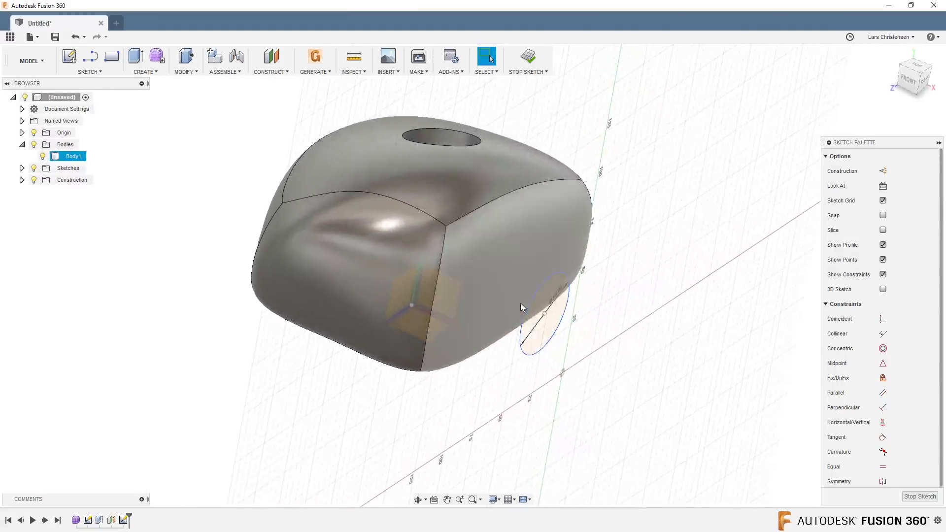
pyautogui.keyDown('shift'); pyautogui.moveTo(520, 303); pyautogui.dragTo(601, 333, button='middle'); pyautogui.keyUp('shift')
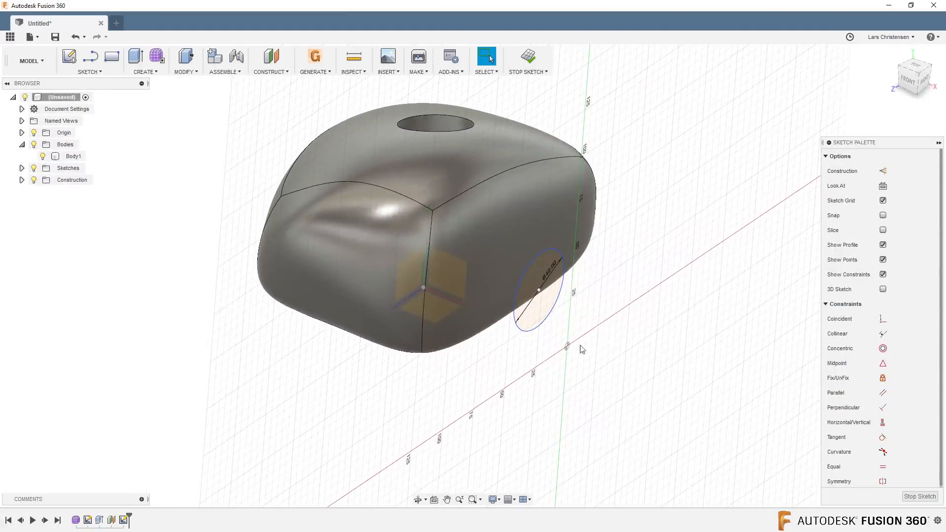
pyautogui.press('e')
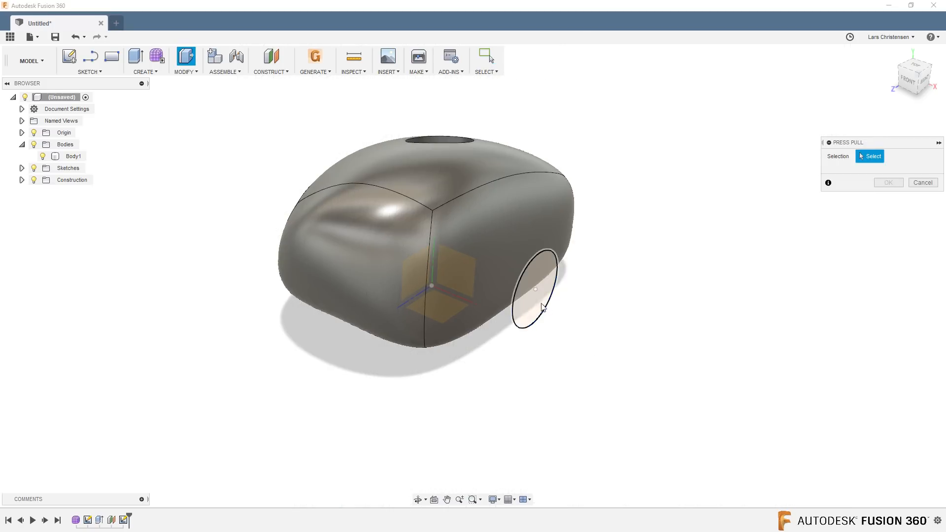
pyautogui.click(536, 303)
pyautogui.moveTo(549, 293); pyautogui.dragTo(186, 148)
pyautogui.click(888, 275)
pyautogui.keyDown('shift'); pyautogui.moveTo(711, 369); pyautogui.dragTo(182, 405, button='middle'); pyautogui.keyUp('shift')
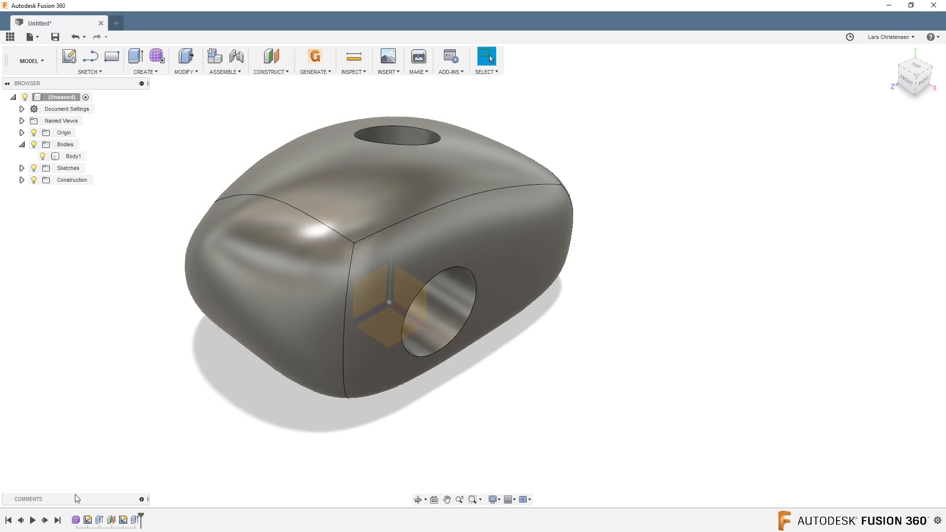
# Step: Reopen the original form feature from the design history for editing in the Sculpt environment
pyautogui.rightClick(76, 521)
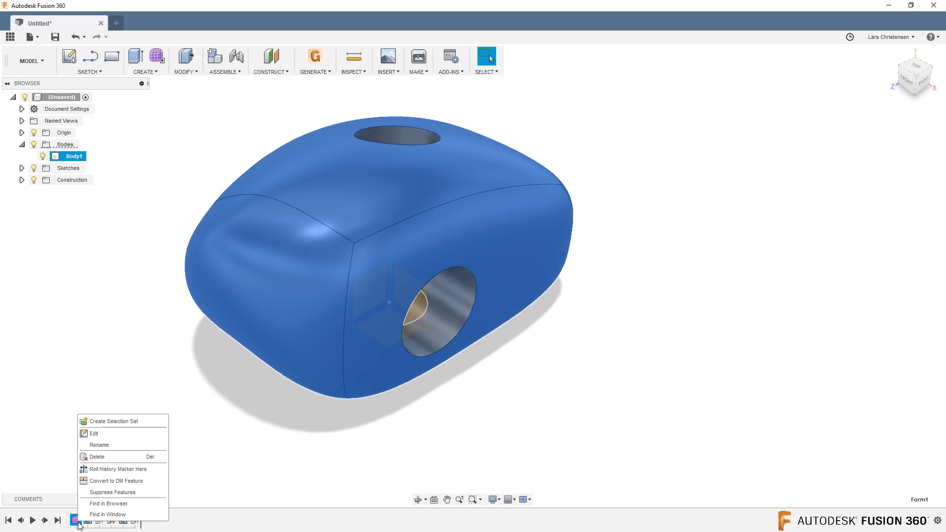
pyautogui.click(94, 433)
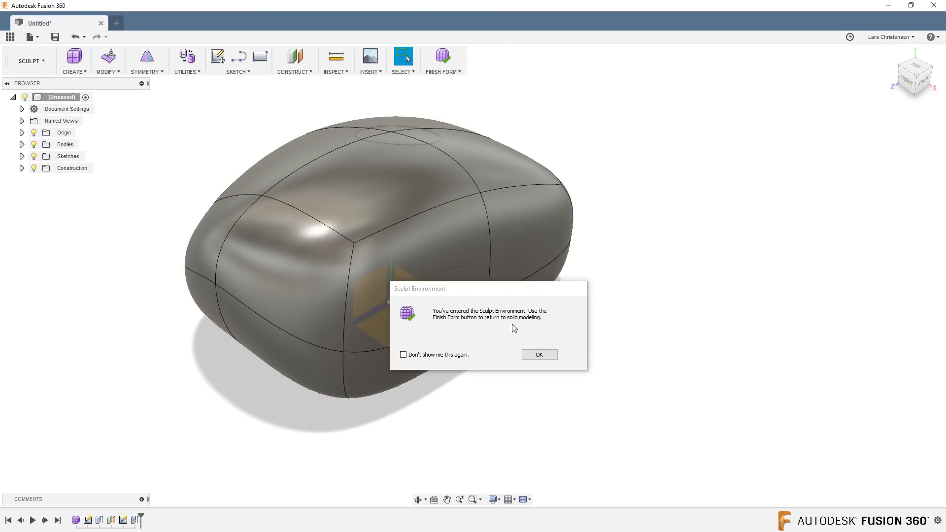
pyautogui.click(536, 356)
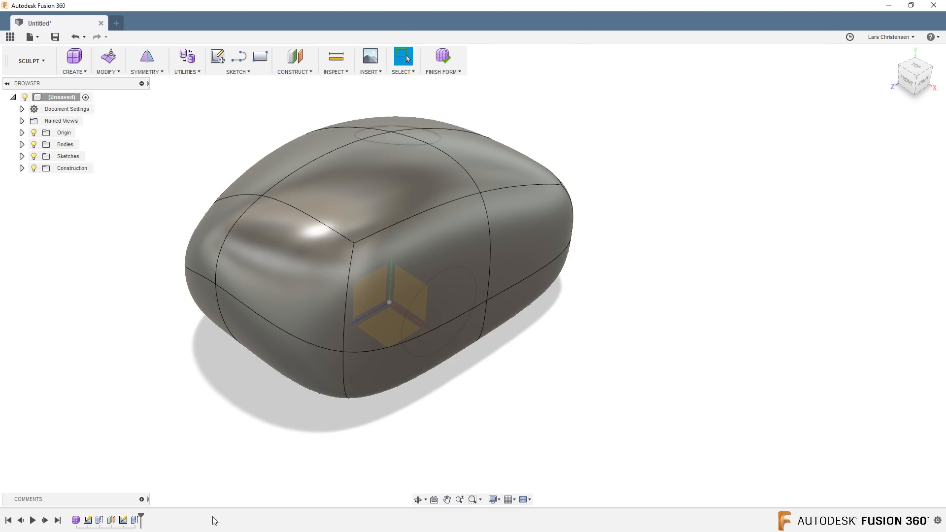
# Step: Use Edit Form to lower the front right top face by 25 mm, and finish the form
pyautogui.keyDown('shift'); pyautogui.moveTo(252, 426); pyautogui.dragTo(250, 466, button='middle'); pyautogui.keyUp('shift')
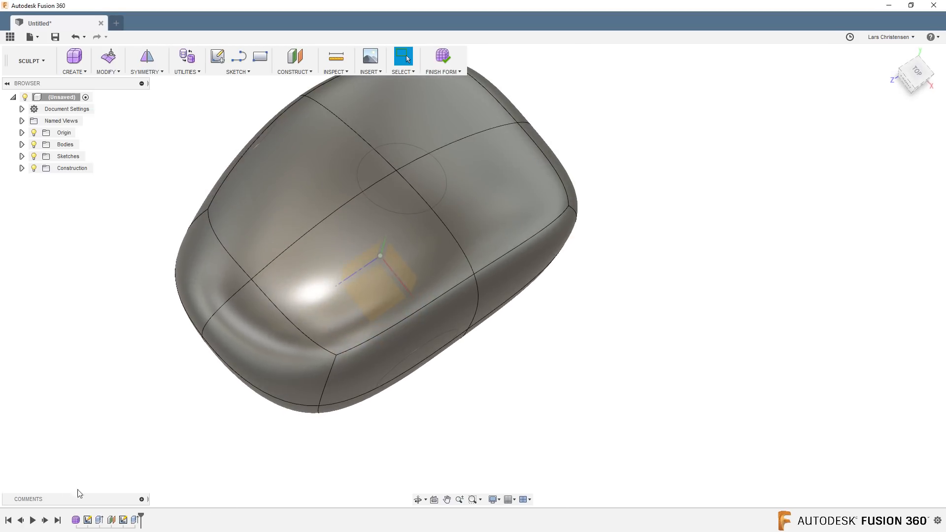
pyautogui.keyDown('shift'); pyautogui.moveTo(125, 476); pyautogui.dragTo(430, 435, button='middle'); pyautogui.keyUp('shift')
pyautogui.rightClick(165, 412)
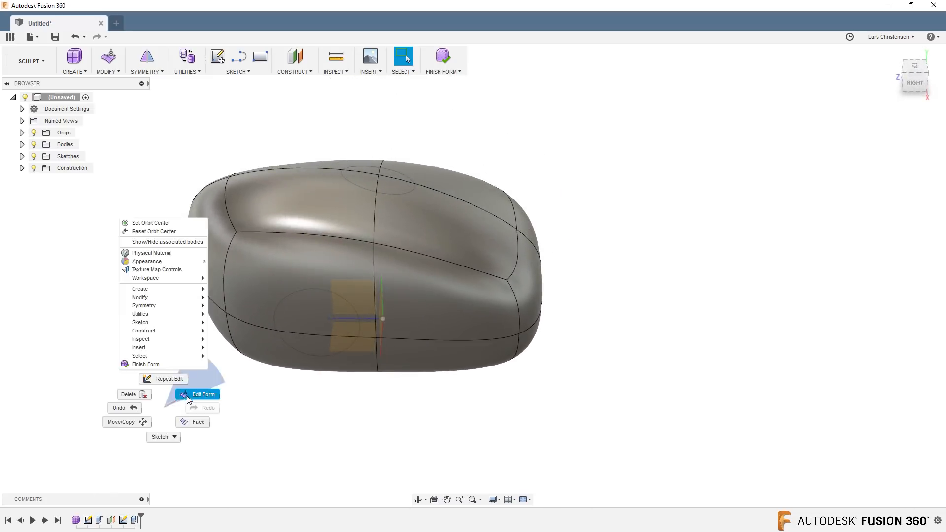
pyautogui.click(203, 393)
pyautogui.click(289, 211)
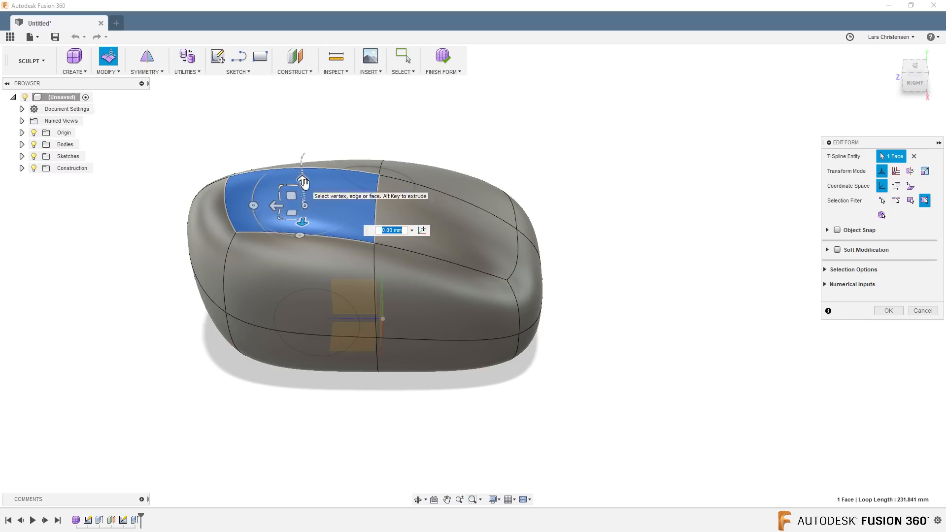
pyautogui.moveTo(304, 193); pyautogui.dragTo(305, 224)
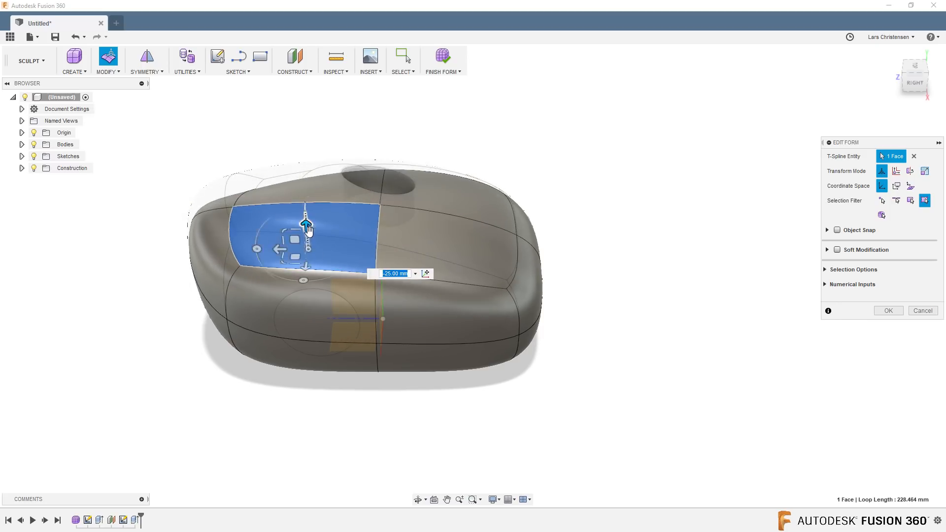
pyautogui.click(899, 311)
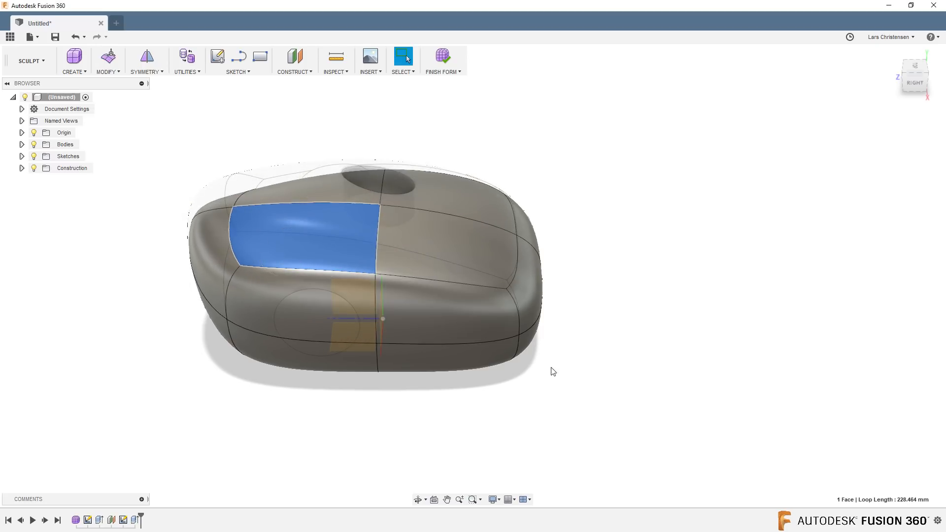
pyautogui.click(443, 56)
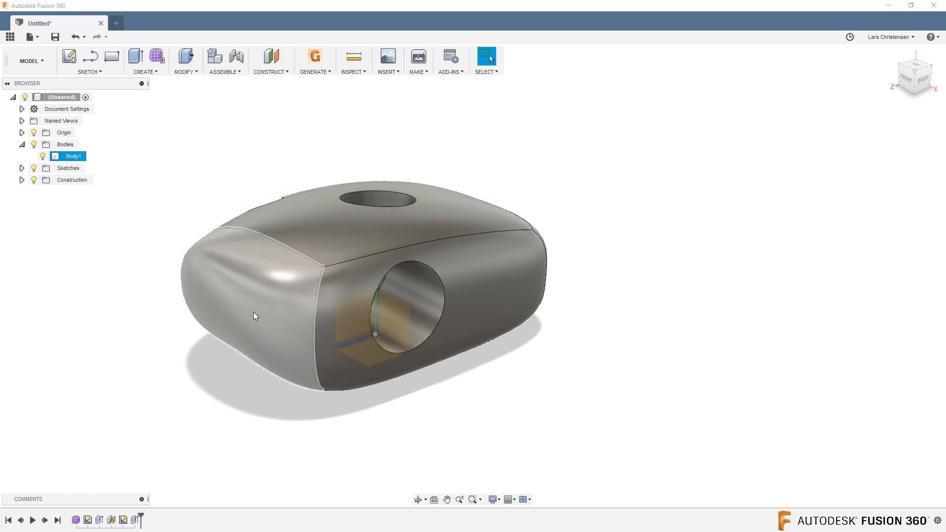
pyautogui.keyDown('shift'); pyautogui.moveTo(347, 266); pyautogui.dragTo(327, 274, button='middle'); pyautogui.keyUp('shift')
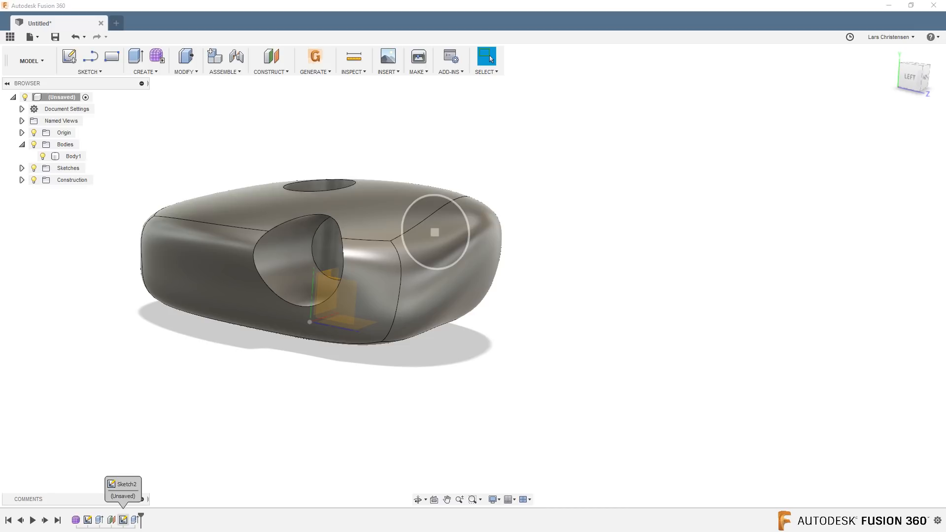
pyautogui.keyDown('shift'); pyautogui.moveTo(256, 434); pyautogui.dragTo(157, 455, button='middle'); pyautogui.keyUp('shift')
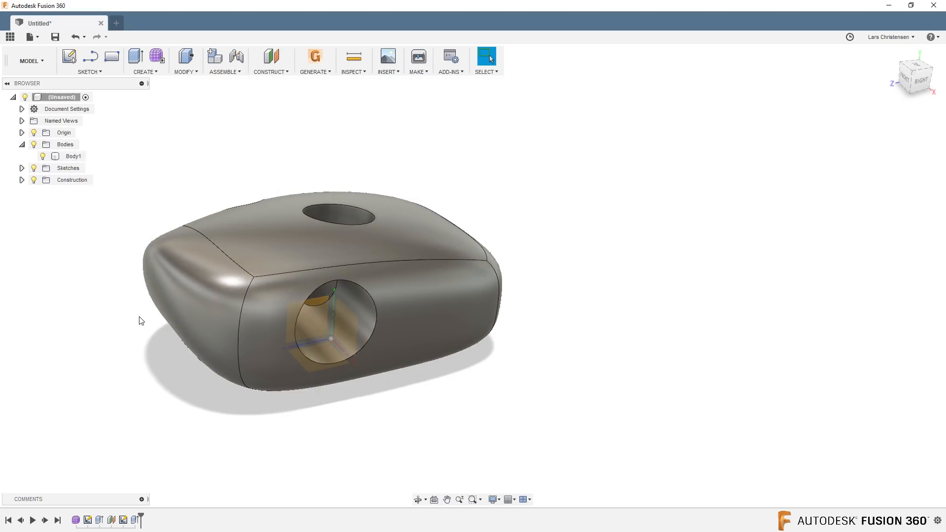
pyautogui.keyDown('shift'); pyautogui.moveTo(141, 321); pyautogui.dragTo(104, 355, button='middle'); pyautogui.keyUp('shift')
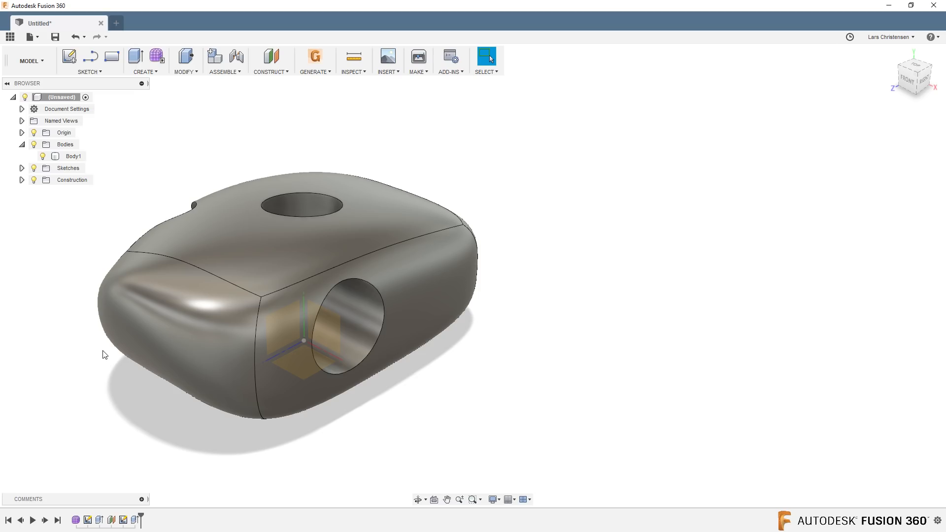
# Step: Start a new design and sketch a 50 × 50 mm center rectangle on the horizontal ground plane, centred on the origin
pyautogui.click(117, 22)
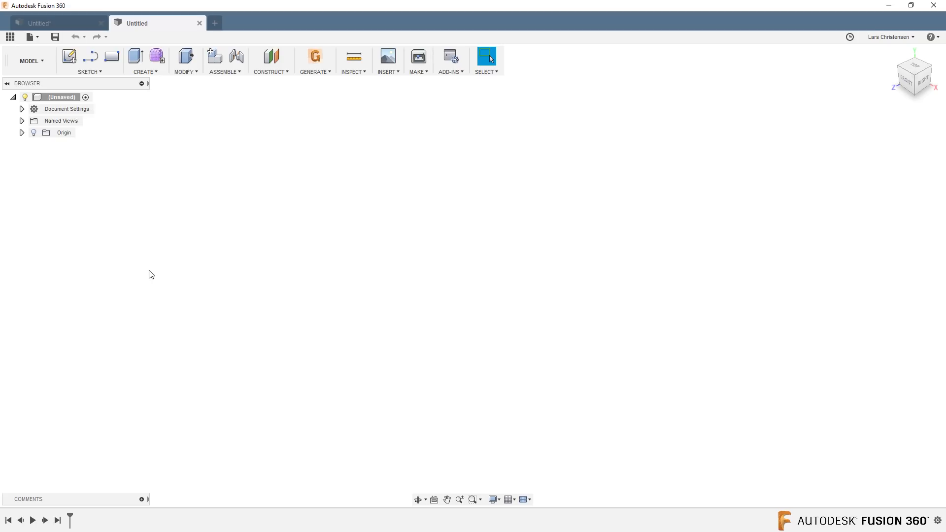
pyautogui.click(69, 60)
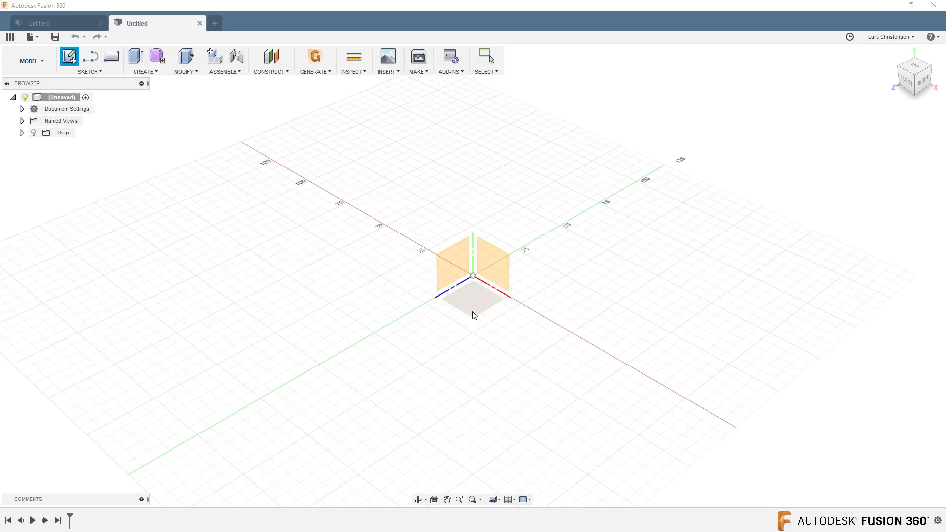
pyautogui.click(473, 315)
pyautogui.press('s')
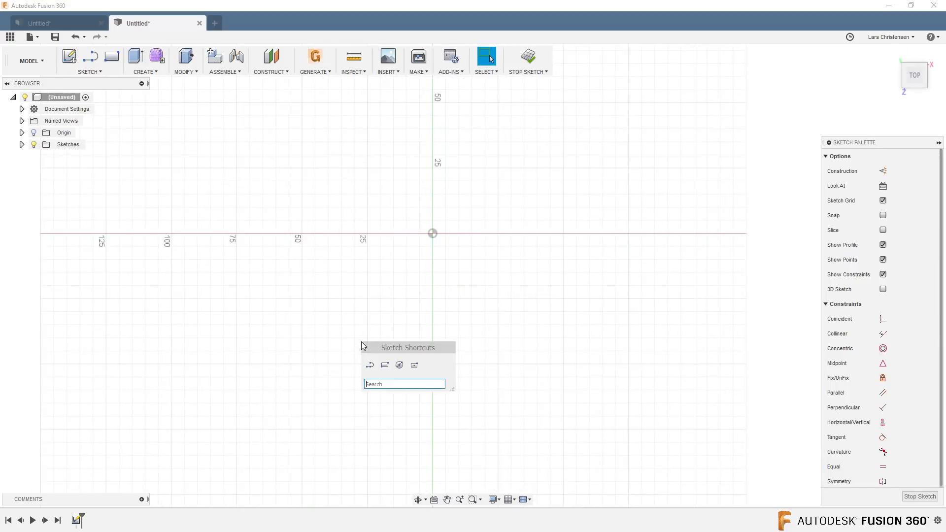
pyautogui.click(413, 365)
pyautogui.click(433, 233)
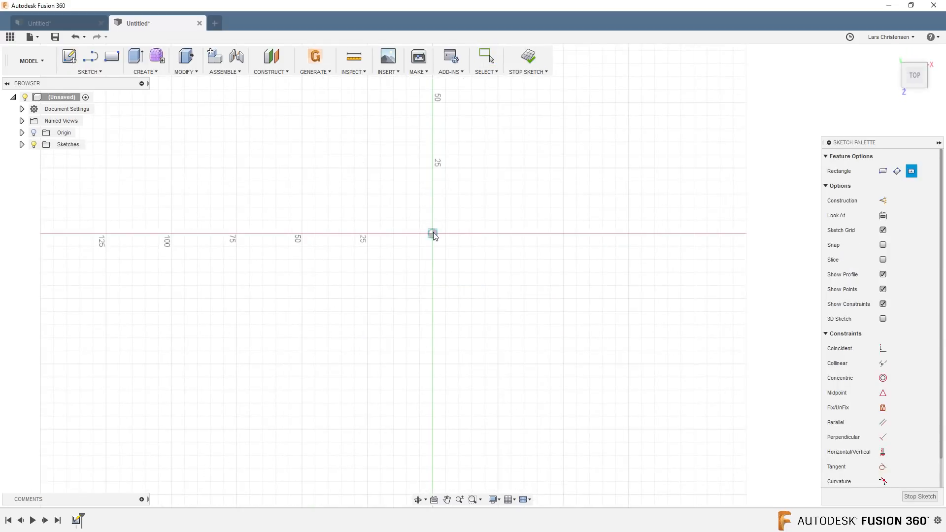
pyautogui.write('50')
pyautogui.press('Tab')
pyautogui.write('50')
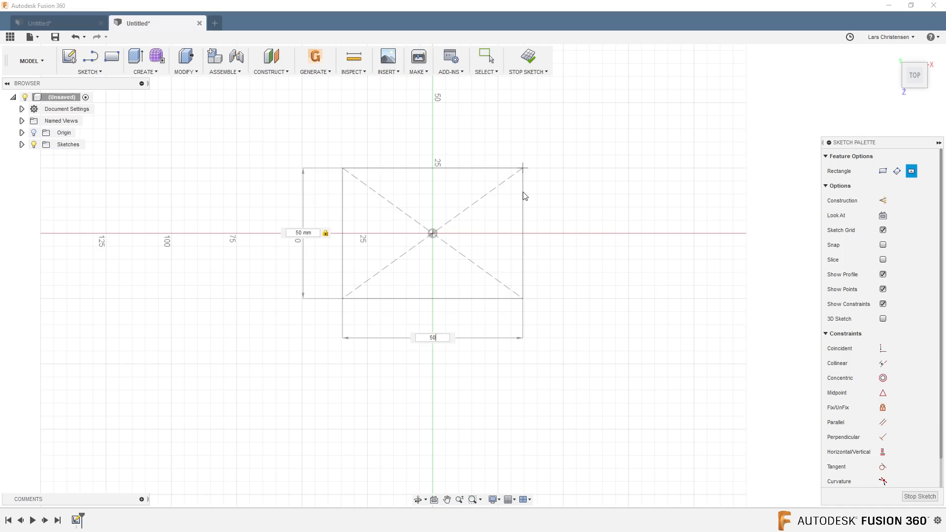
pyautogui.press('Tab')
pyautogui.press('Return')
# Step: Extrude the square profile 30 mm upward as a new body
pyautogui.press('e')
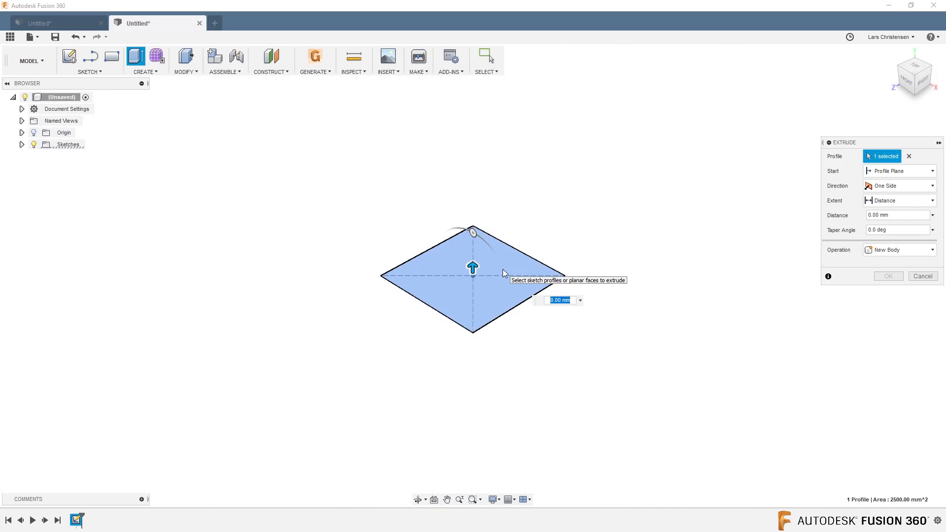
pyautogui.write('30')
pyautogui.press('Return')
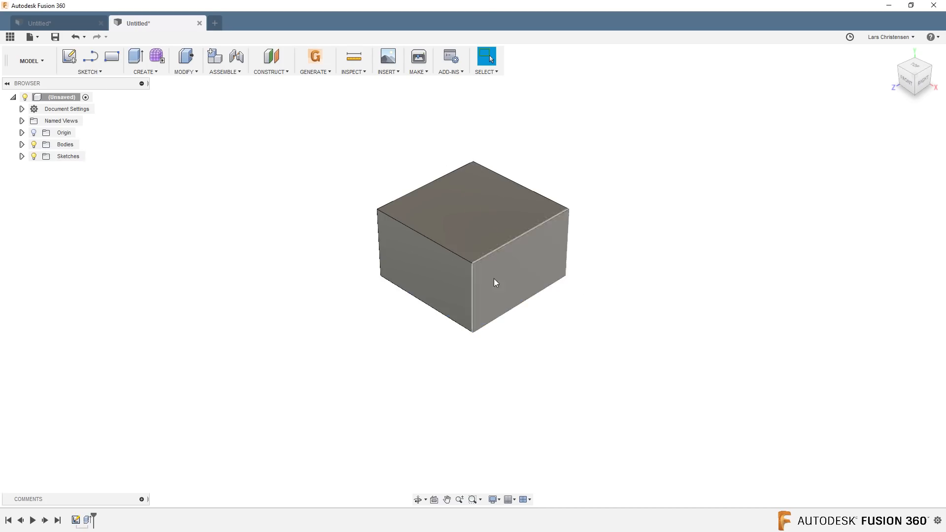
# Step: Switch to the first design to view its timeline, and return to the new box design
pyautogui.scroll(3, 621, 165)
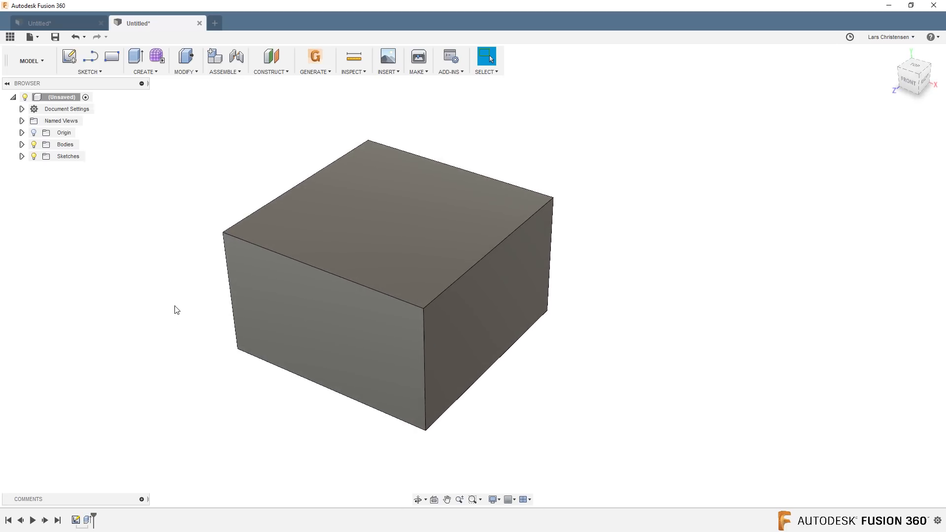
pyautogui.click(84, 27)
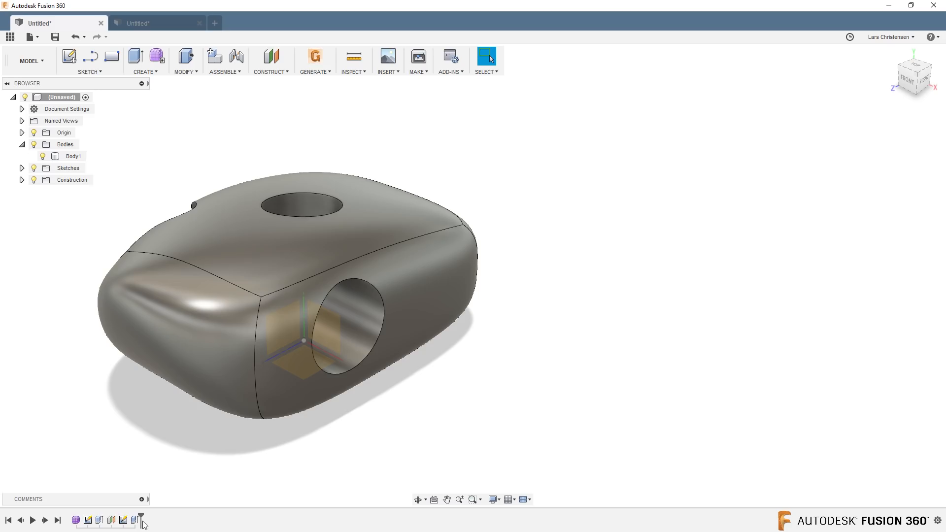
pyautogui.click(168, 27)
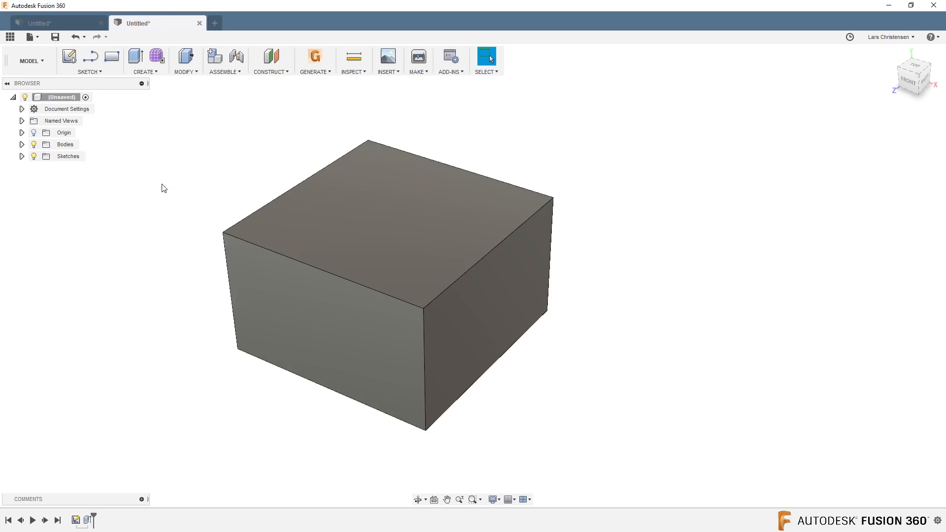
pyautogui.keyDown('shift'); pyautogui.moveTo(141, 335); pyautogui.dragTo(136, 348, button='middle'); pyautogui.keyUp('shift')
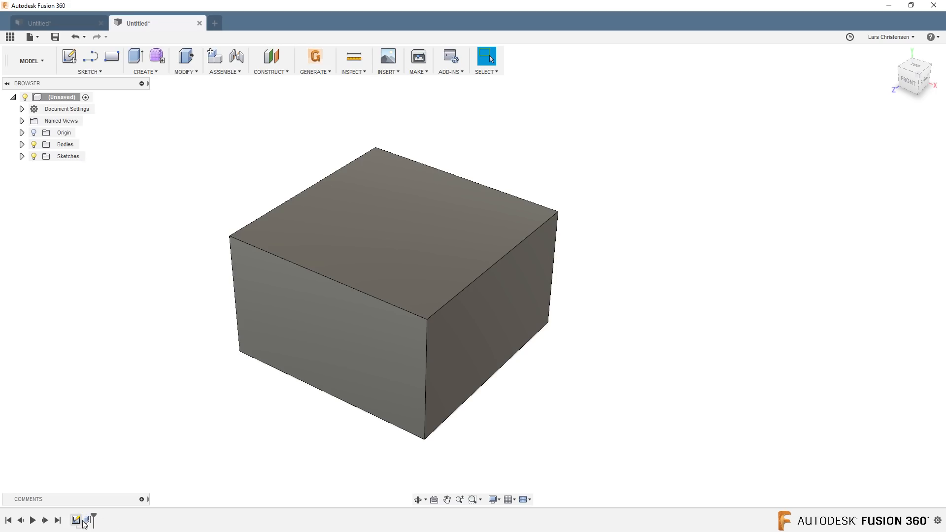
# Step: Create a form and convert the box's top face from BRep to a T-Spline surface with 4 × 4 uniformly spaced faces as a new body
pyautogui.click(157, 56)
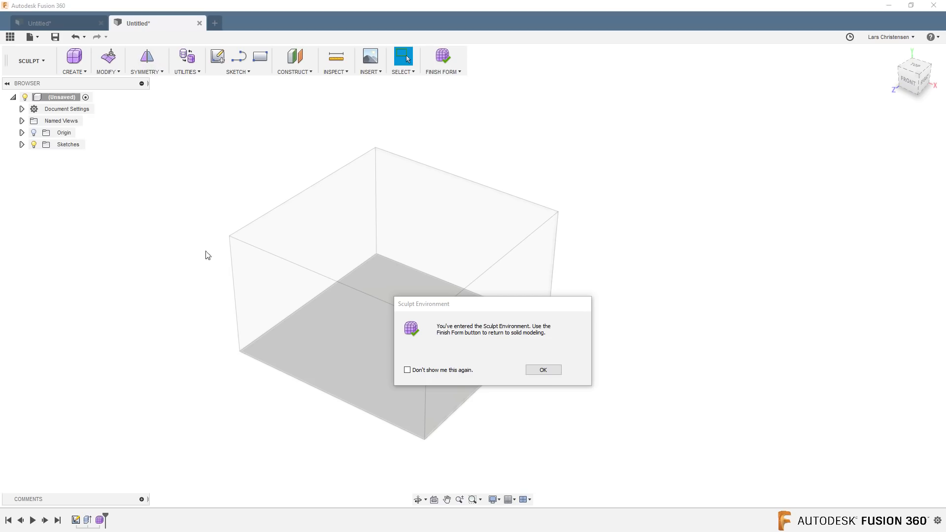
pyautogui.click(544, 372)
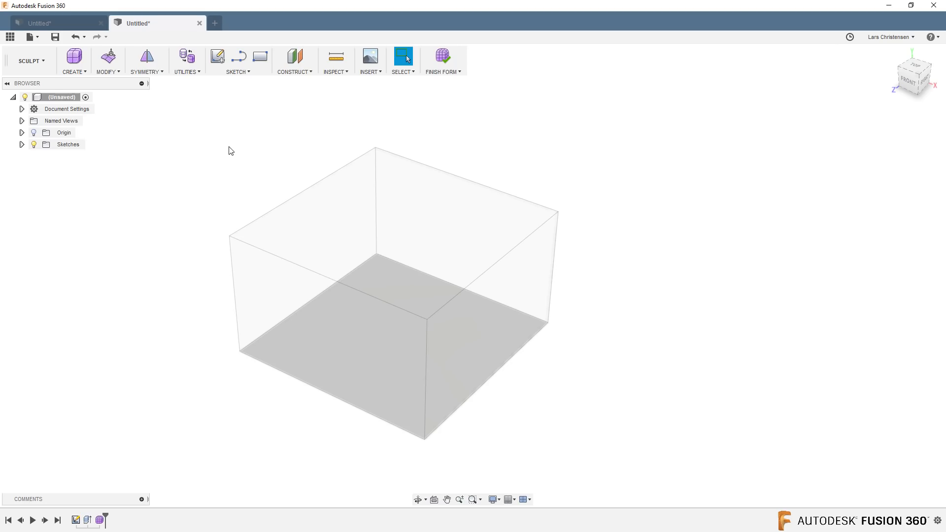
pyautogui.click(188, 73)
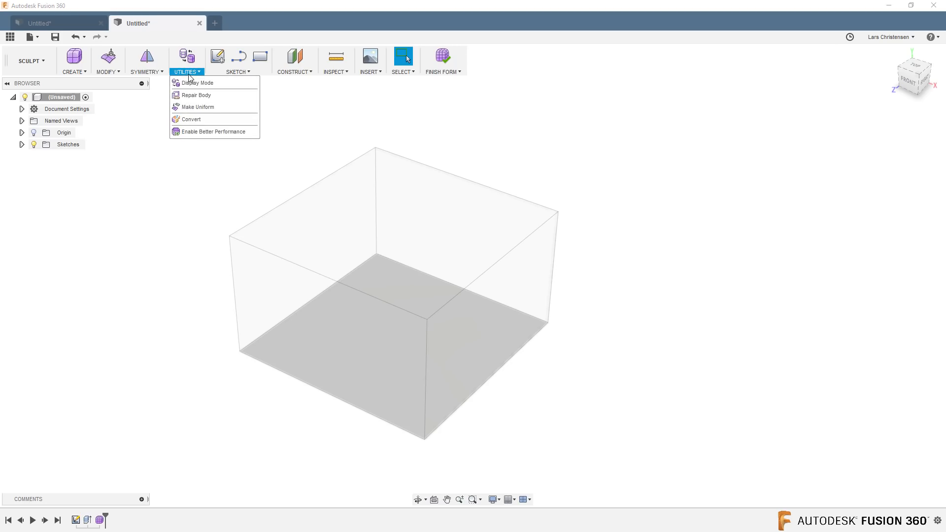
pyautogui.click(215, 120)
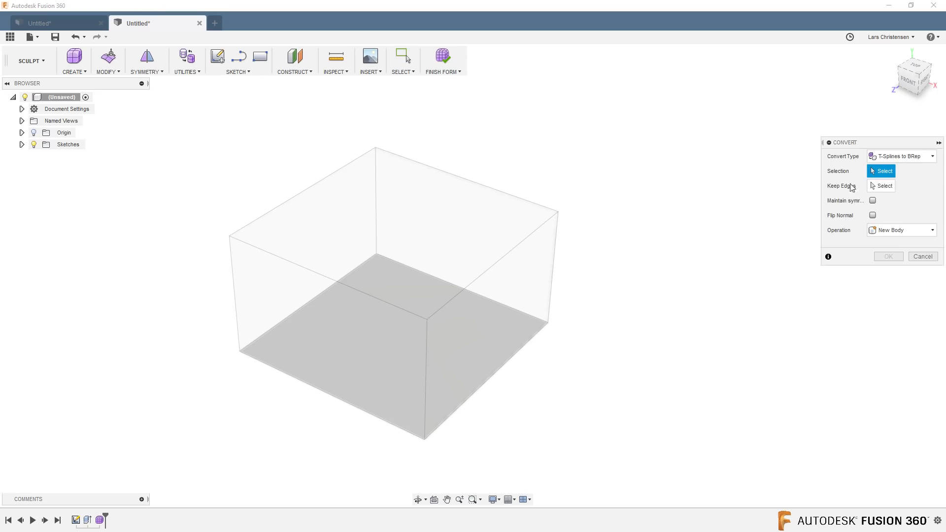
pyautogui.click(902, 157)
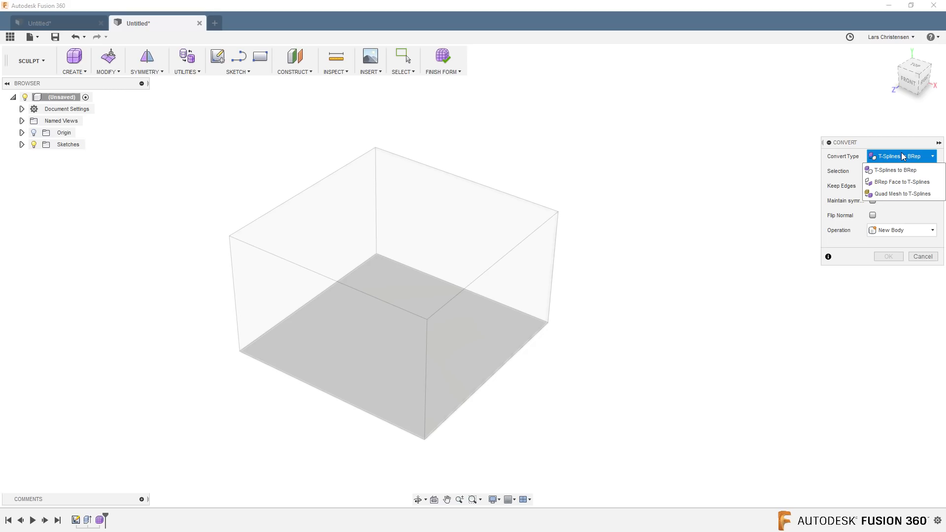
pyautogui.click(886, 183)
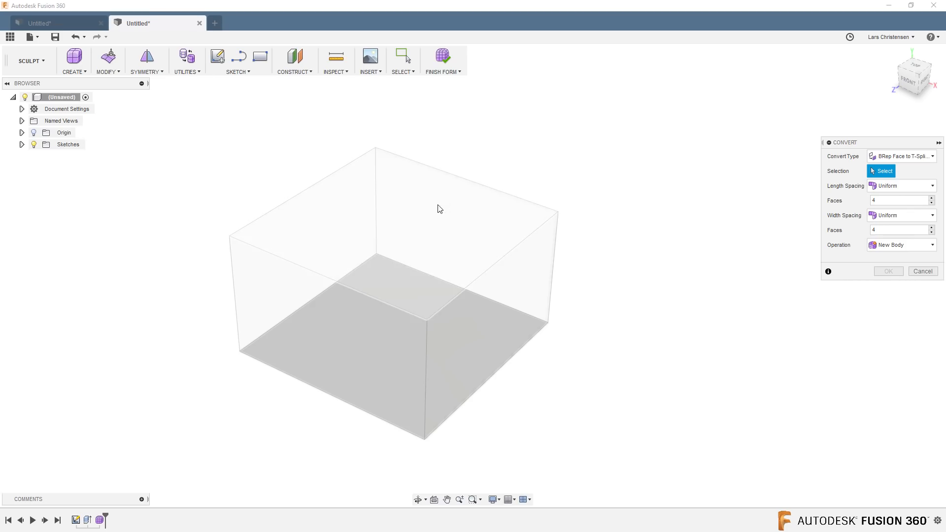
pyautogui.click(452, 245)
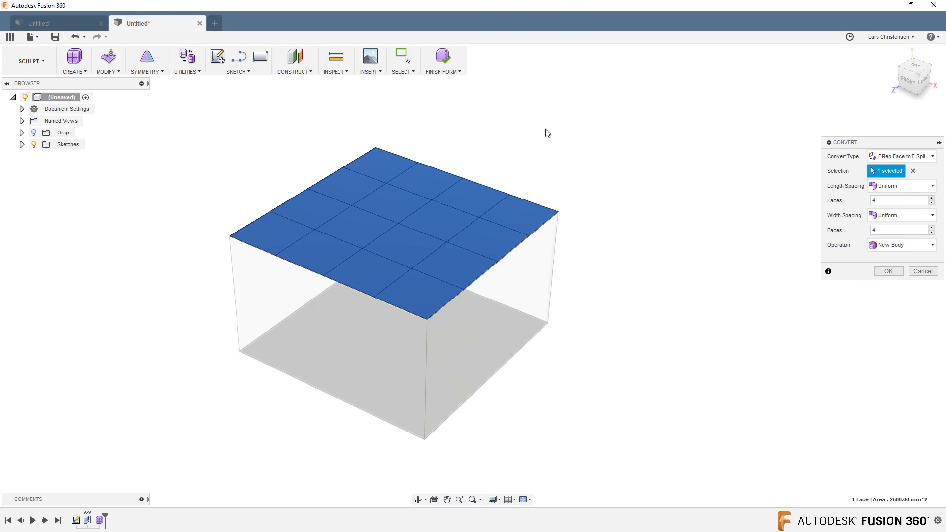
pyautogui.click(889, 271)
# Step: Use Edit Form to raise the centre vertex of the T-Spline surface by 19 mm, and finish the form
pyautogui.scroll(1, 282, 181)
pyautogui.scroll(1, 282, 182)
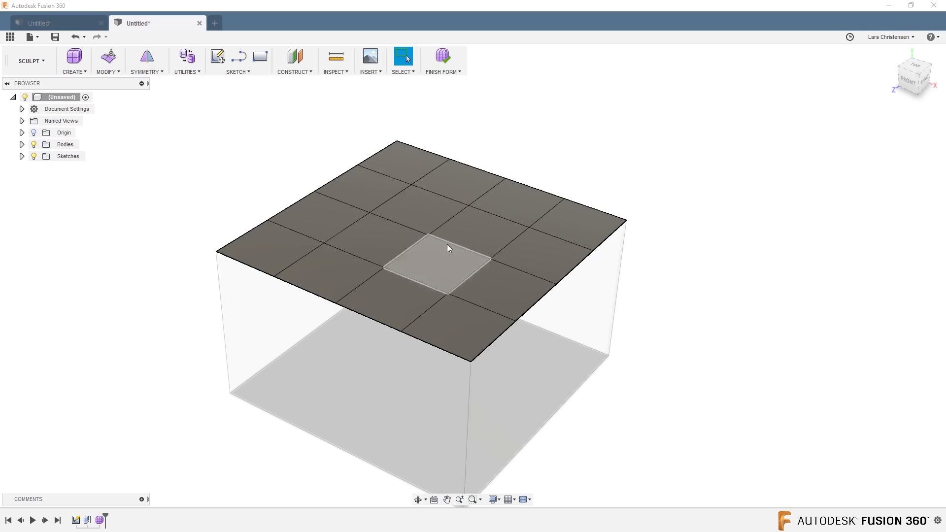
pyautogui.rightClick(719, 153)
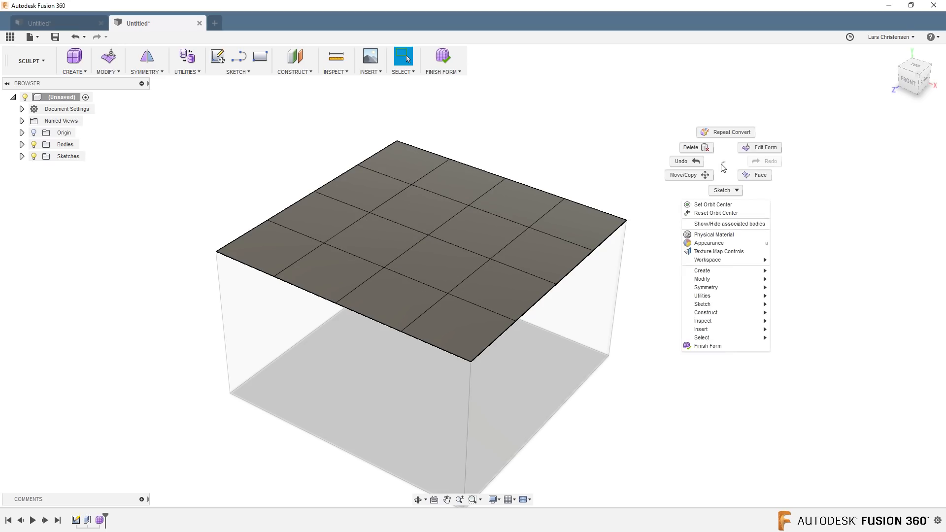
pyautogui.click(758, 145)
pyautogui.click(428, 236)
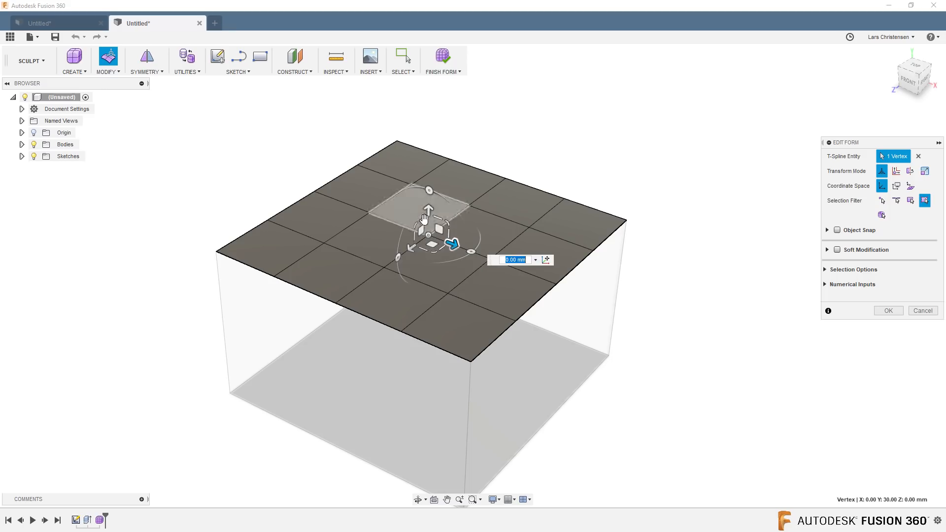
pyautogui.moveTo(425, 213); pyautogui.dragTo(449, 109)
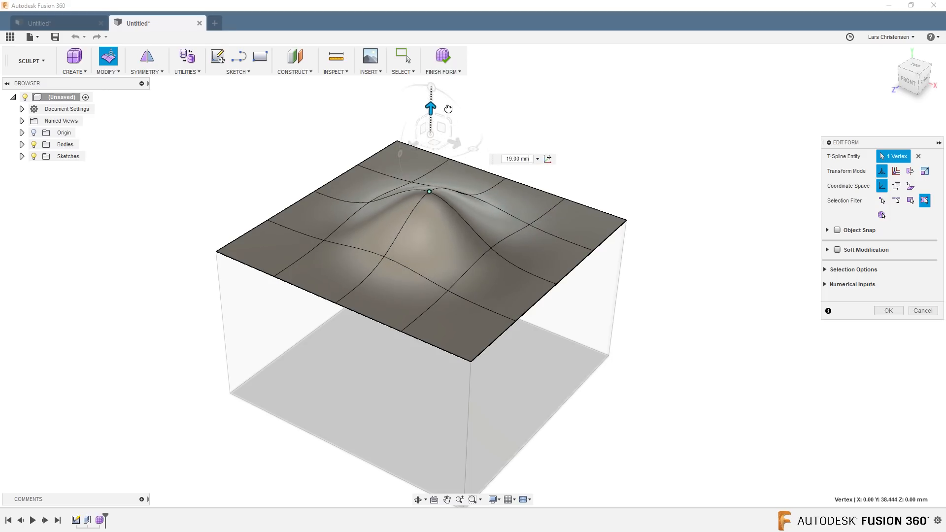
pyautogui.click(894, 311)
pyautogui.press('Escape')
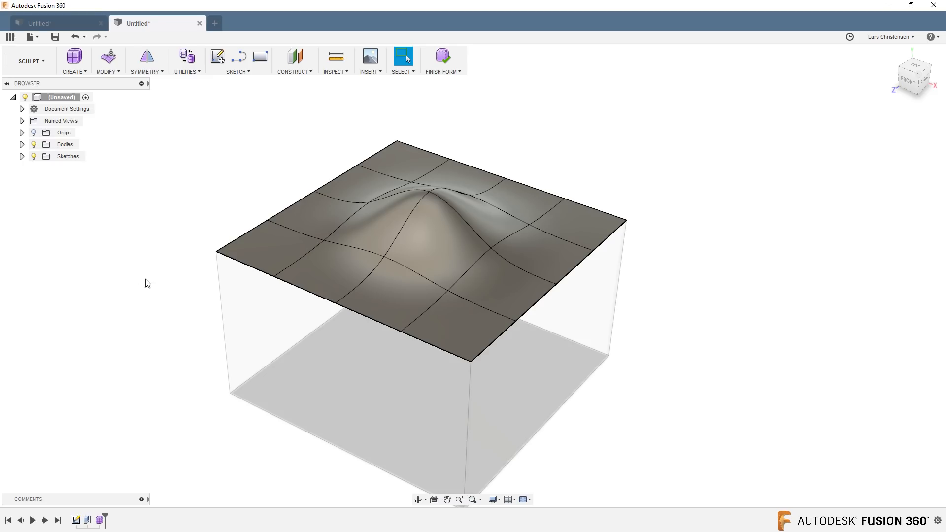
pyautogui.keyDown('shift'); pyautogui.moveTo(146, 279); pyautogui.dragTo(105, 302, button='middle'); pyautogui.keyUp('shift')
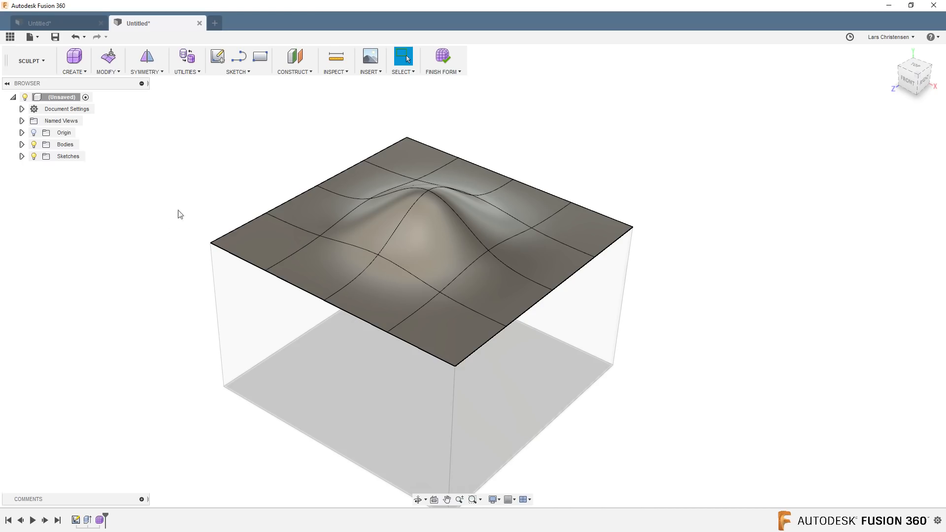
pyautogui.click(444, 58)
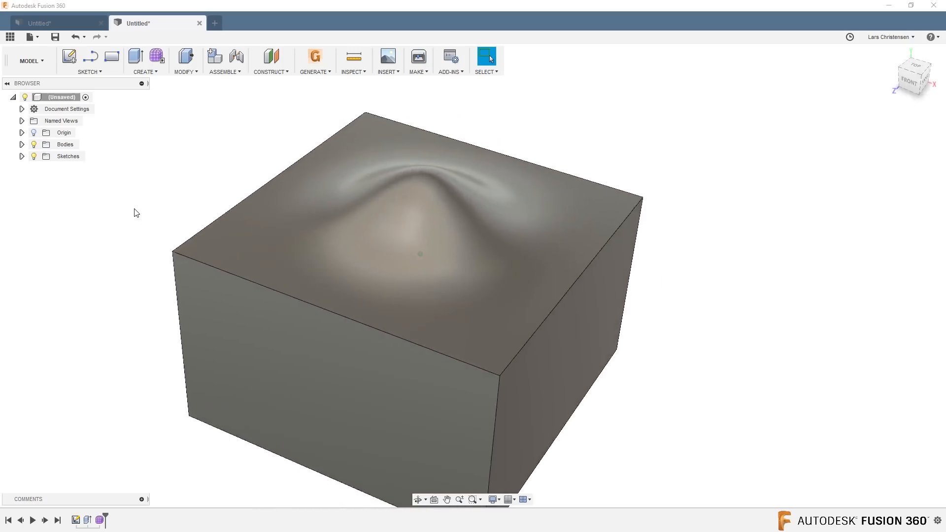
# Step: Expand the list of bodies and switch the domed surface body and the solid box off and on in turn to examine each separately
pyautogui.click(22, 145)
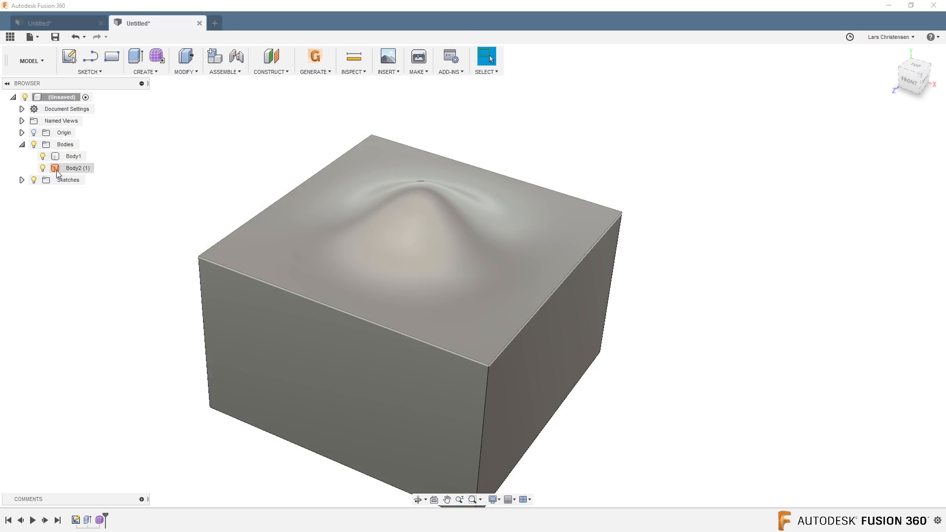
pyautogui.click(42, 168)
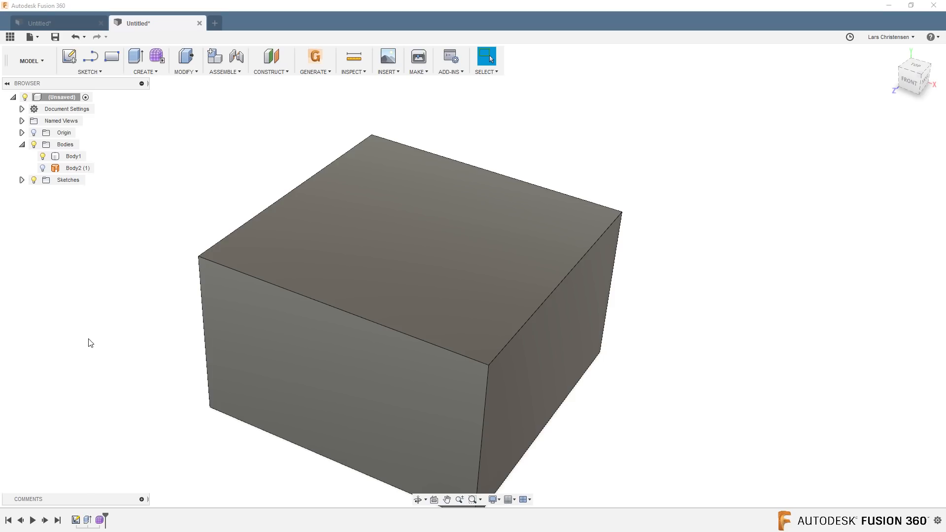
pyautogui.click(42, 168)
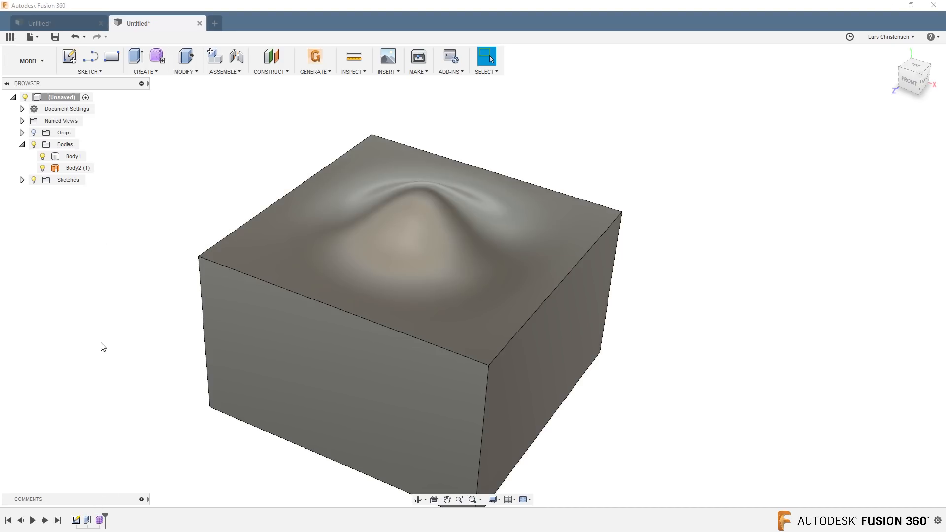
pyautogui.click(43, 156)
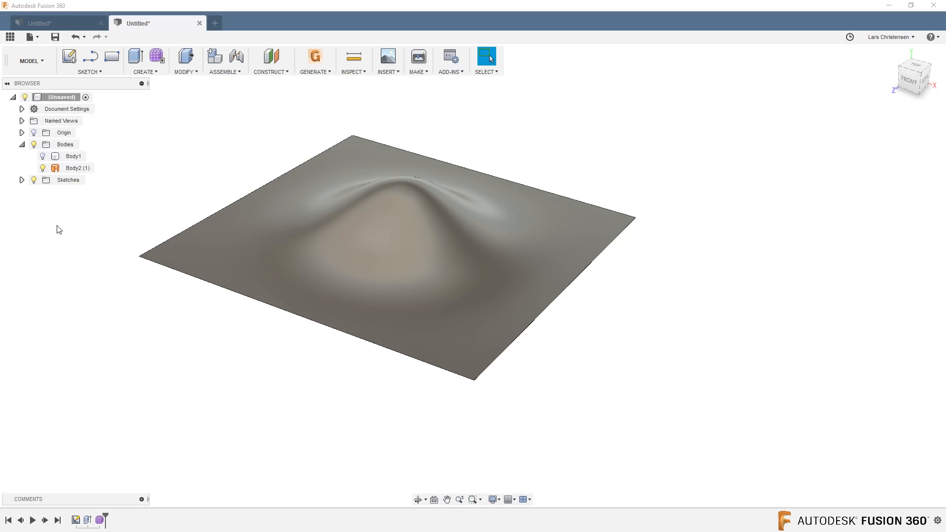
pyautogui.click(43, 158)
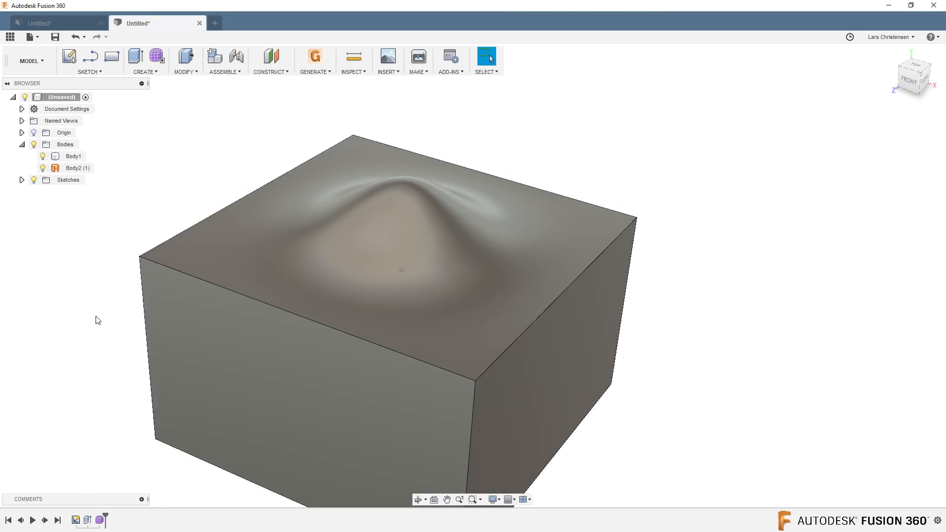
# Step: Use Replace Face to replace the solid box's flat top face with the domed surface body, temporarily hiding that surface to select the source face
pyautogui.scroll(-3, 105, 315)
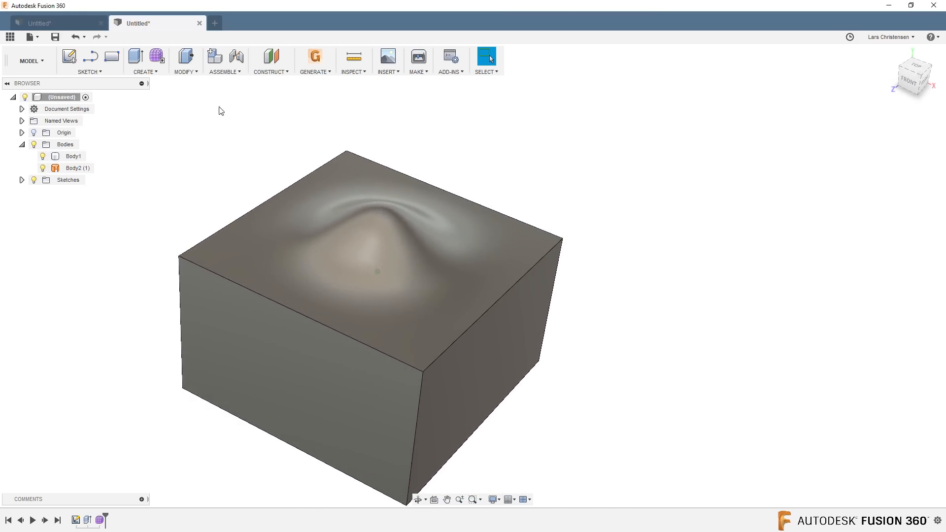
pyautogui.click(190, 73)
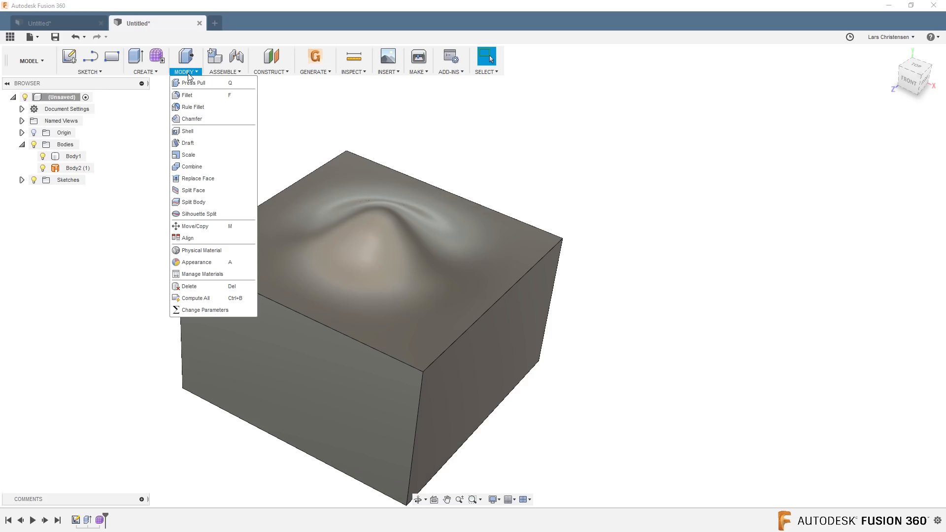
pyautogui.click(199, 179)
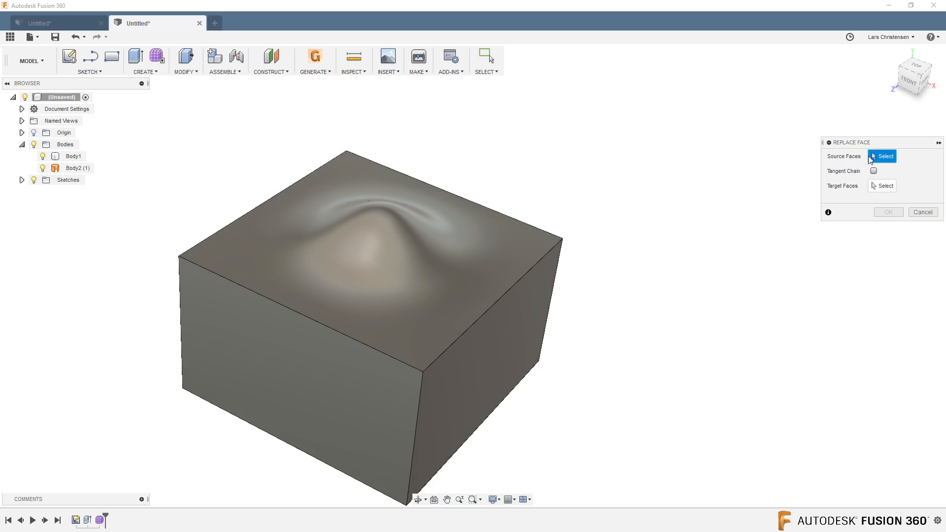
pyautogui.click(43, 169)
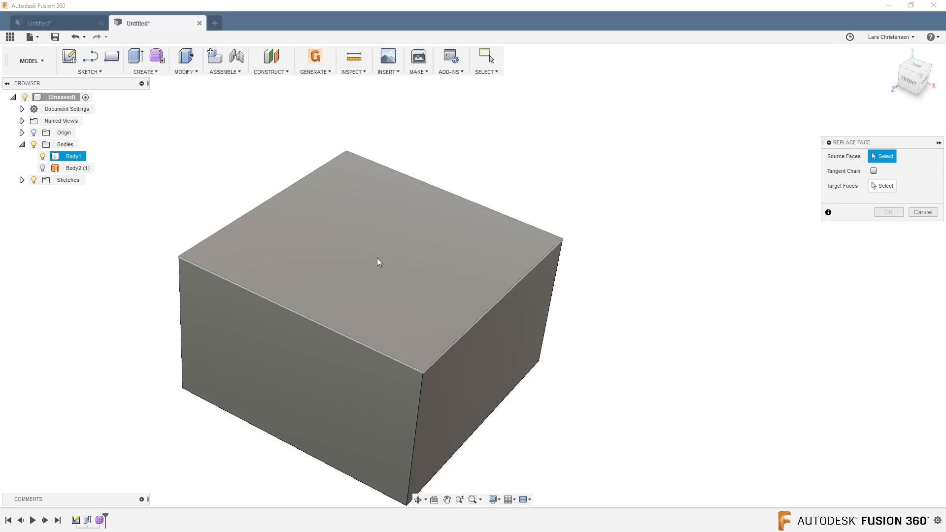
pyautogui.click(356, 254)
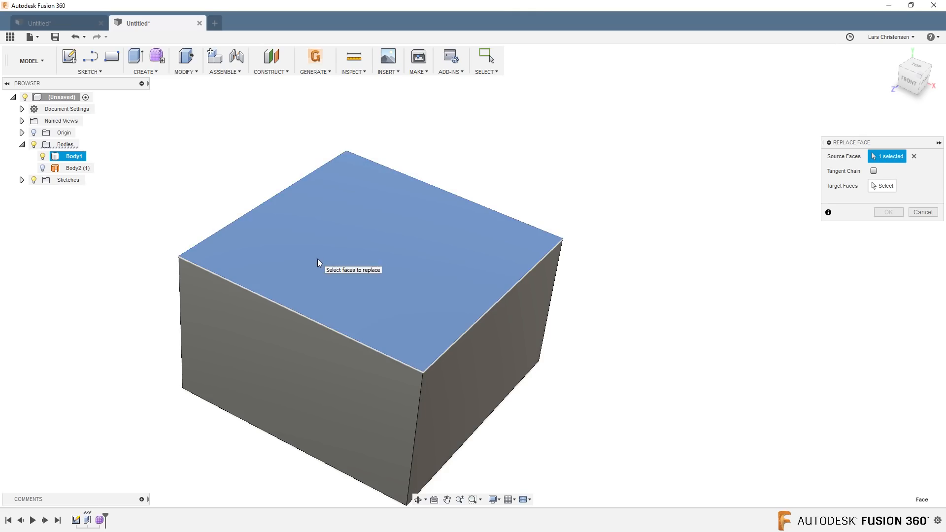
pyautogui.click(884, 186)
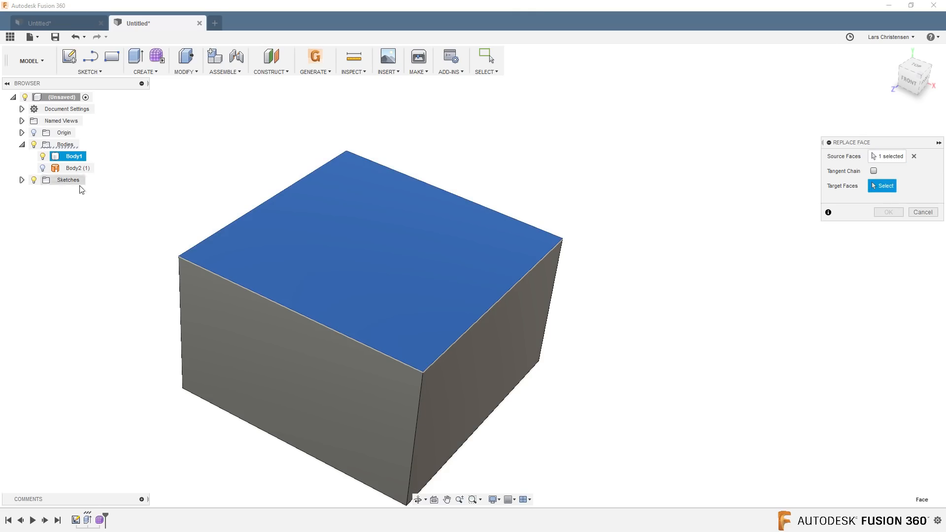
pyautogui.click(42, 168)
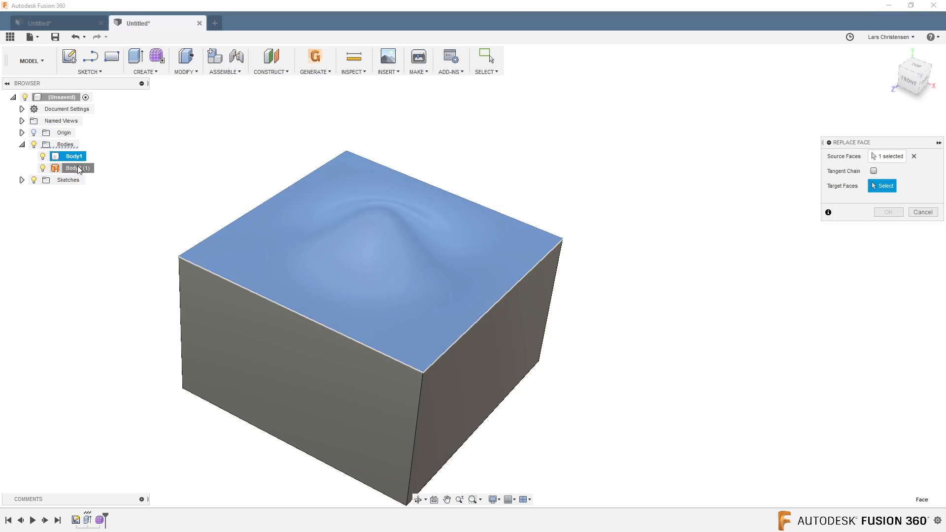
pyautogui.click(87, 169)
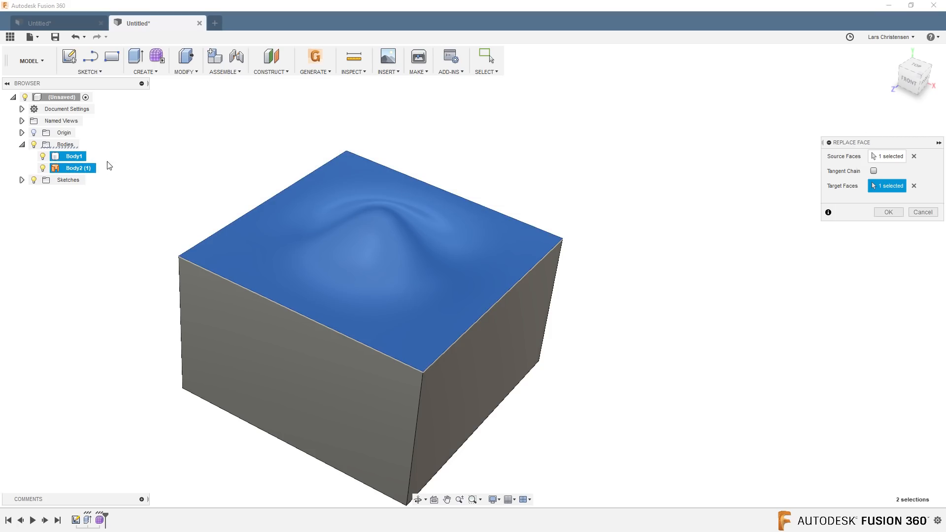
pyautogui.click(888, 212)
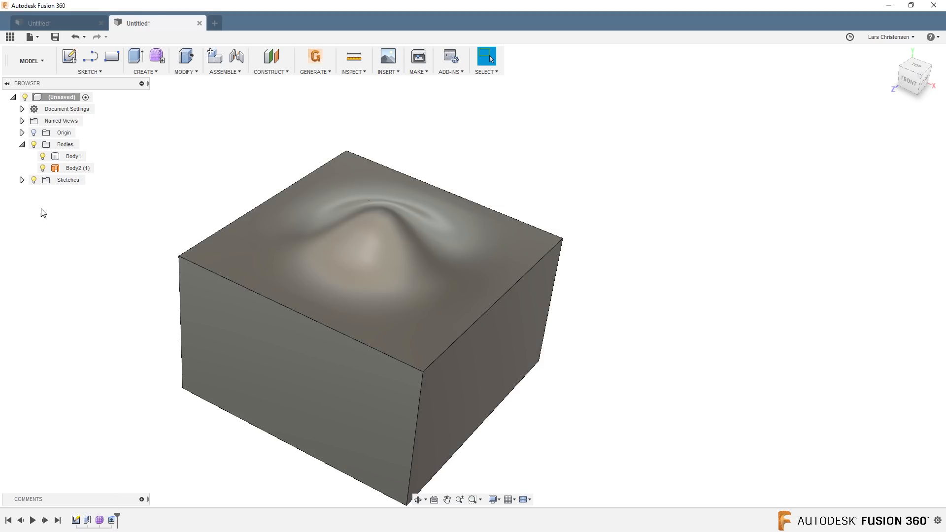
# Step: Hide and reshow the domed surface body, and hide the solid body to compare the two
pyautogui.click(43, 167)
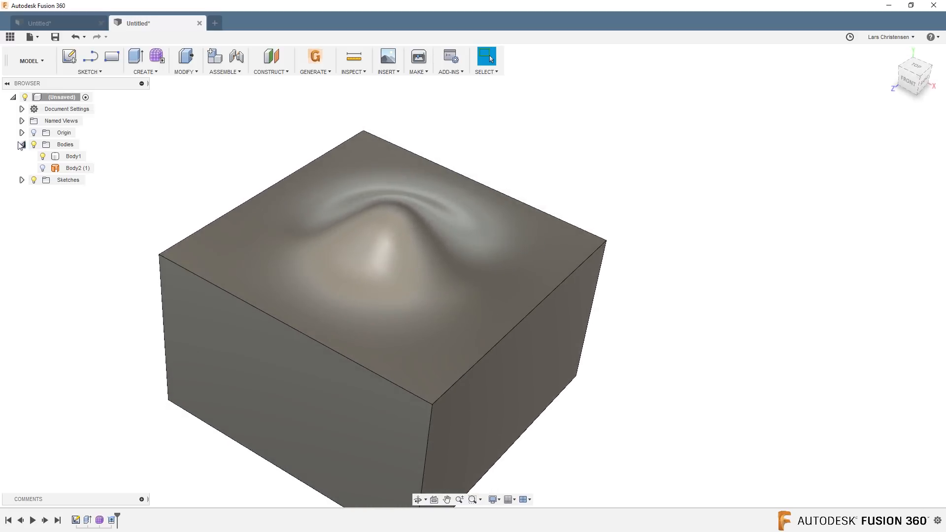
pyautogui.click(42, 168)
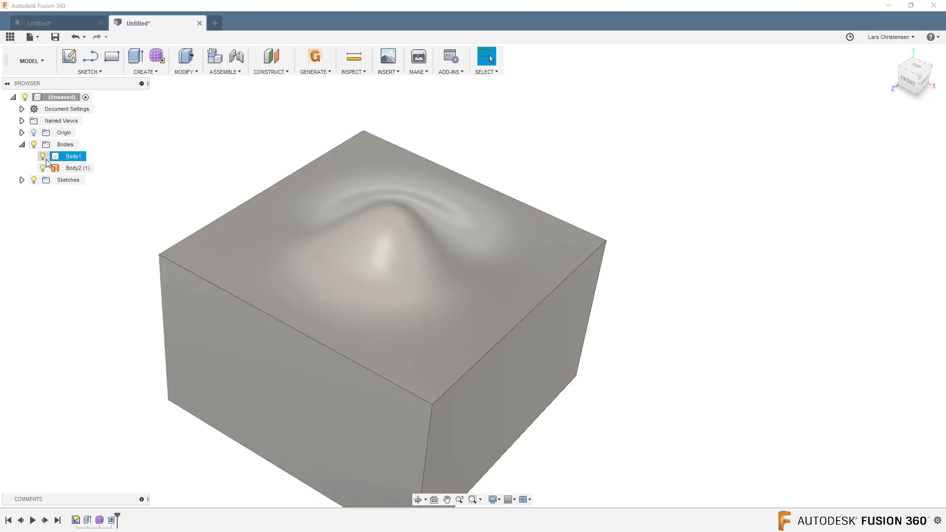
pyautogui.click(43, 157)
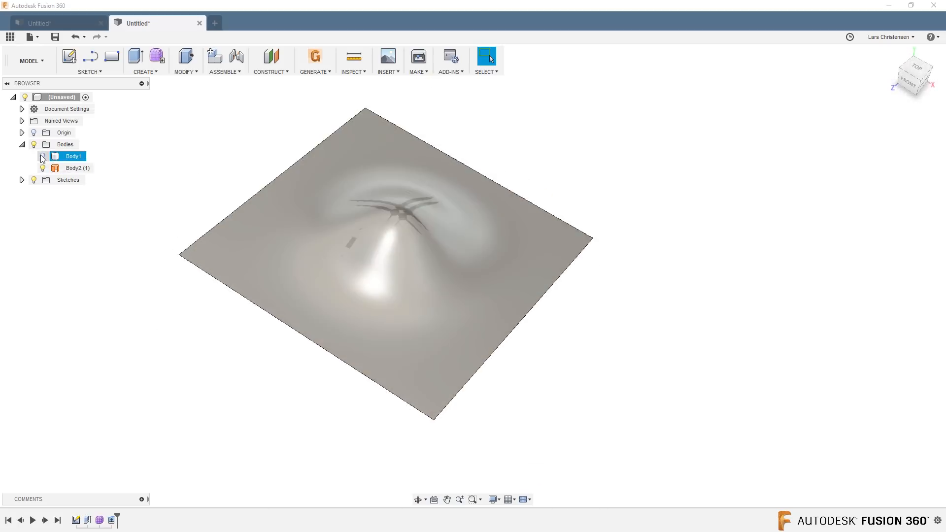
# Step: Show the solid box again and try removing the domed surface body with Remove
pyautogui.click(42, 156)
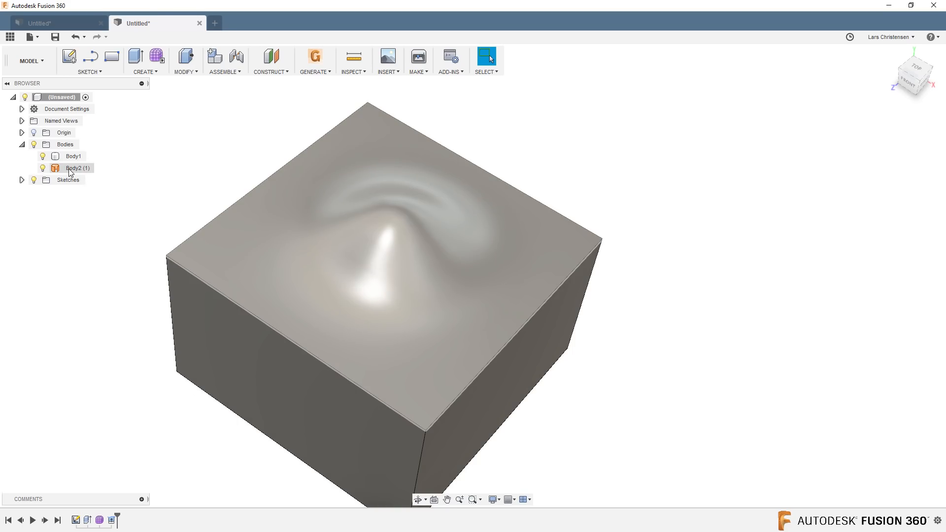
pyautogui.rightClick(73, 170)
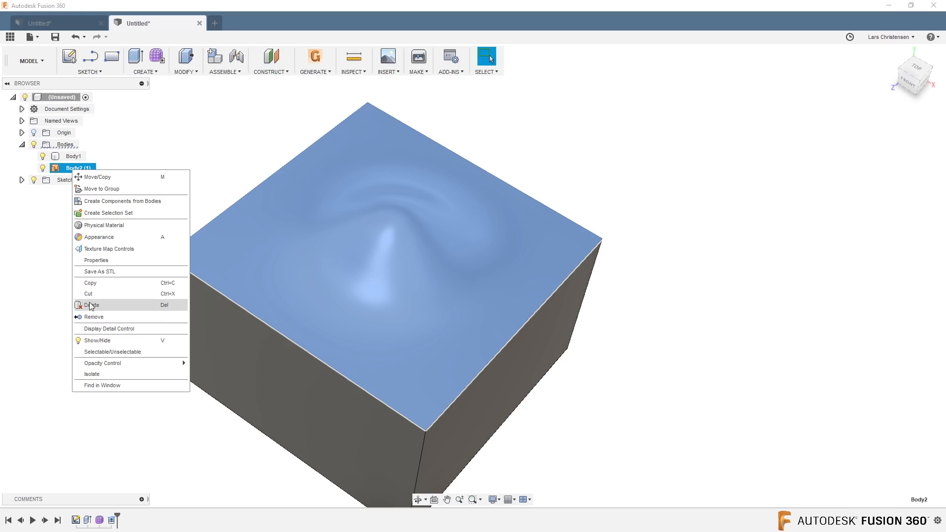
pyautogui.click(97, 316)
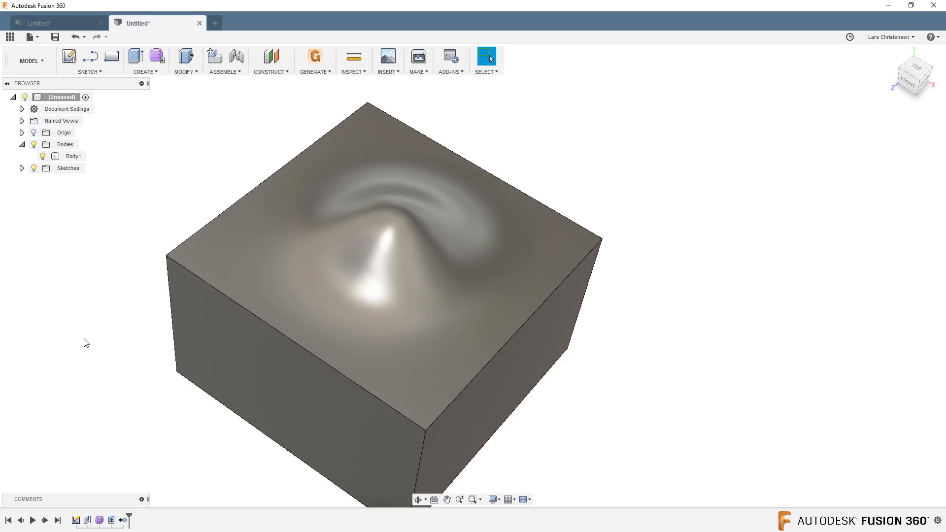
pyautogui.moveTo(83, 339)
pyautogui.keyDown('shift'); pyautogui.mouseDown(button='middle')
pyautogui.moveTo(76, 326)
pyautogui.moveTo(84, 322)
pyautogui.mouseUp(button='middle'); pyautogui.keyUp('shift')
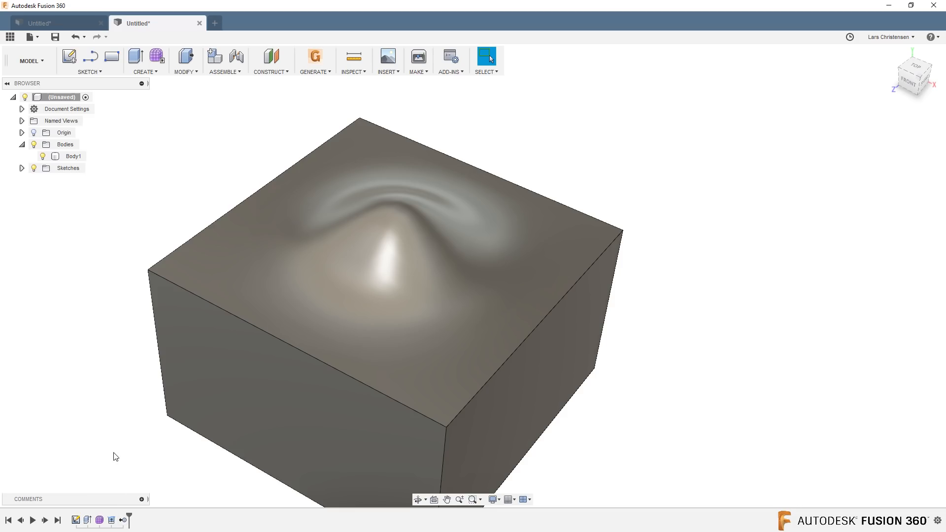
# Step: Undo the removal of the domed surface body and hide that body instead
pyautogui.hotkey('ctrl', 'z')
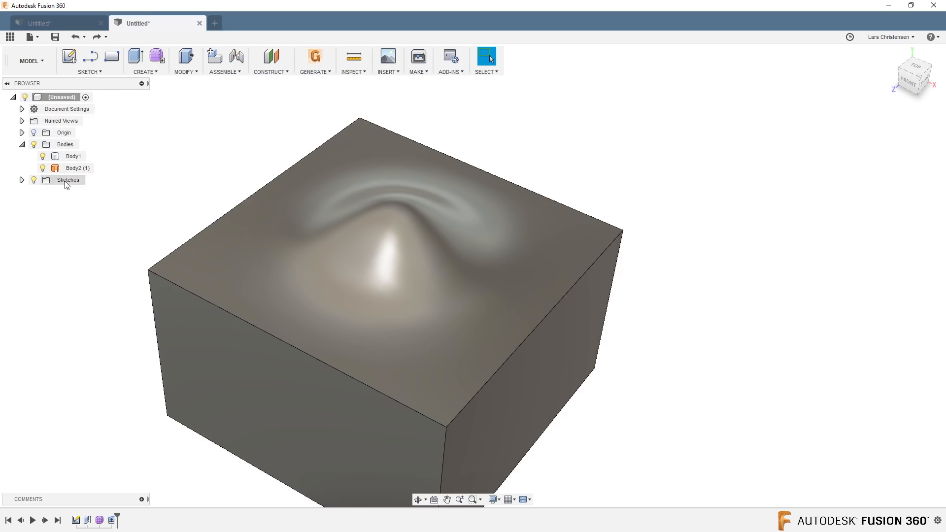
pyautogui.click(42, 168)
pyautogui.keyDown('shift'); pyautogui.moveTo(81, 379); pyautogui.dragTo(82, 360, button='middle'); pyautogui.keyUp('shift')
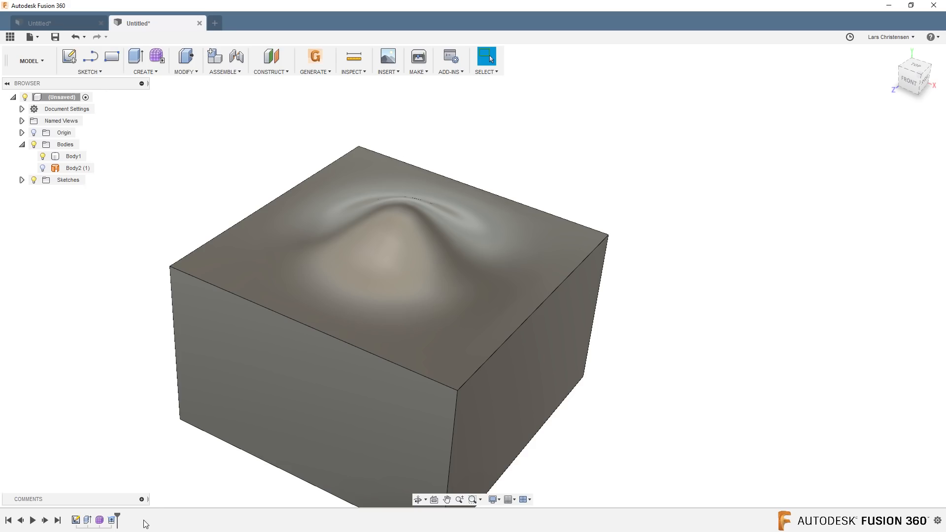
# Step: Edit the form feature and add an internal mirror between the two front faces on either side of the dome's centre line
pyautogui.rightClick(99, 520)
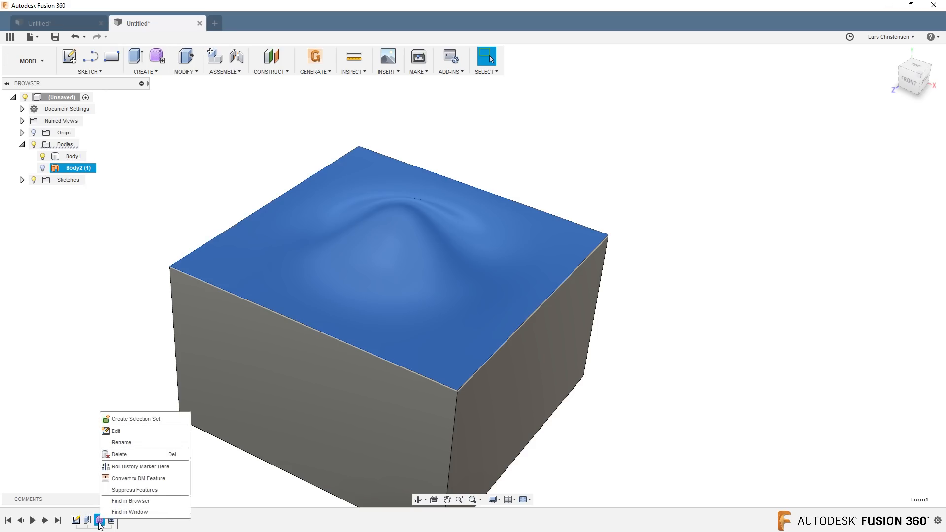
pyautogui.click(120, 433)
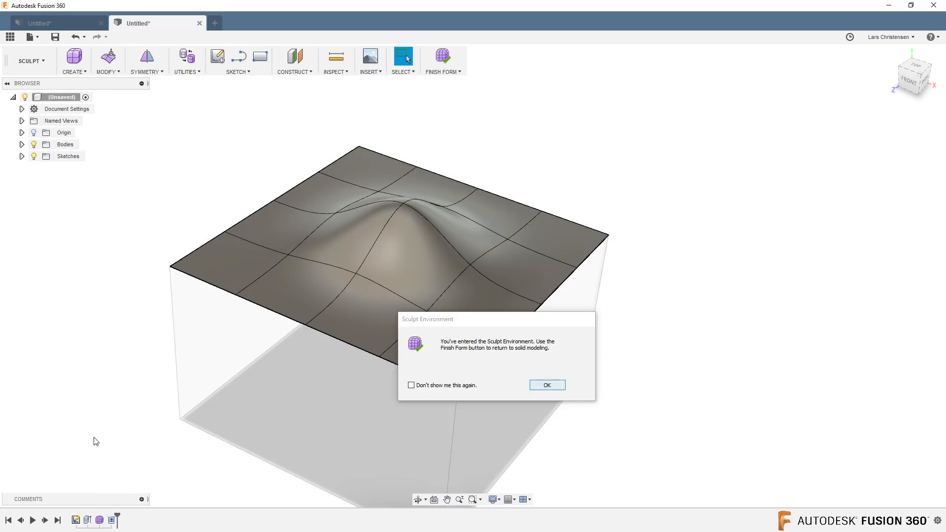
pyautogui.click(546, 385)
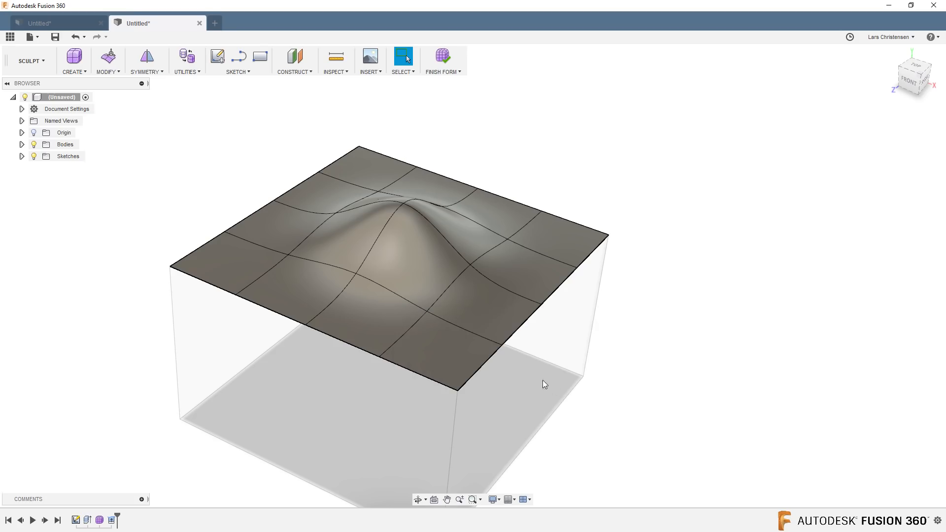
pyautogui.scroll(1, 655, 362)
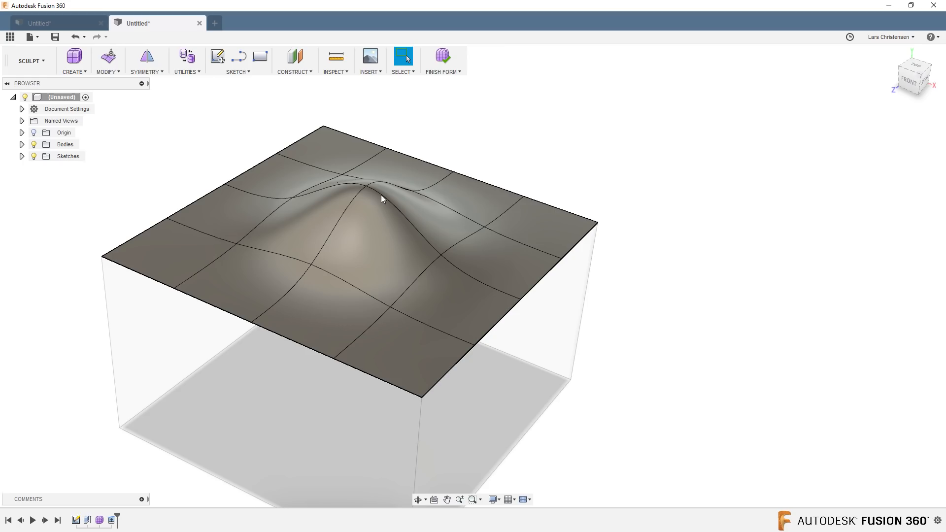
pyautogui.click(148, 57)
pyautogui.click(329, 246)
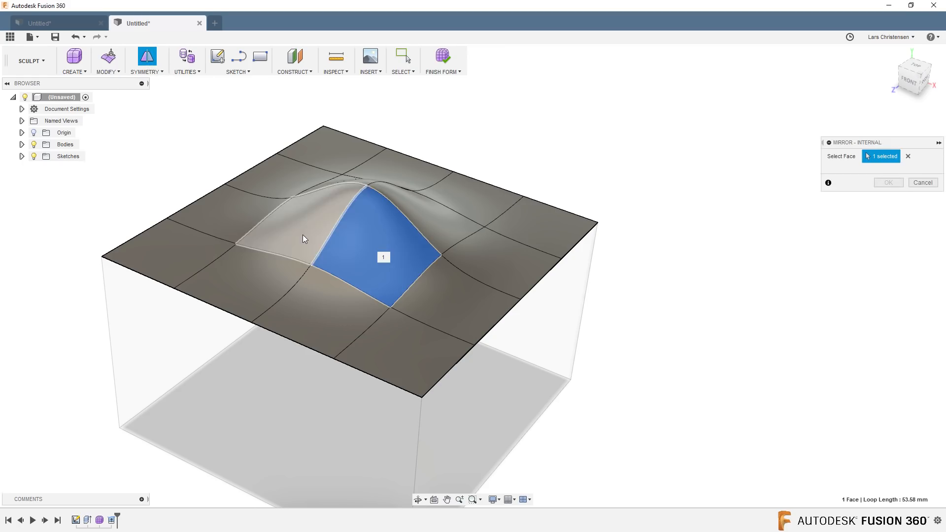
pyautogui.click(303, 239)
pyautogui.click(888, 182)
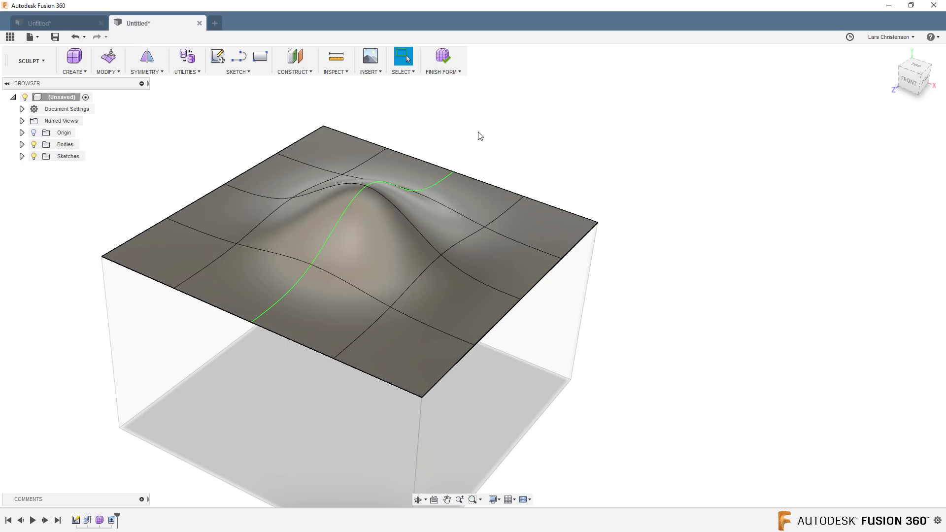
# Step: Use Edit Form to raise the vertex beside the dome's peak with its mirrored counterpart, and finish the form
pyautogui.rightClick(511, 123)
pyautogui.click(545, 99)
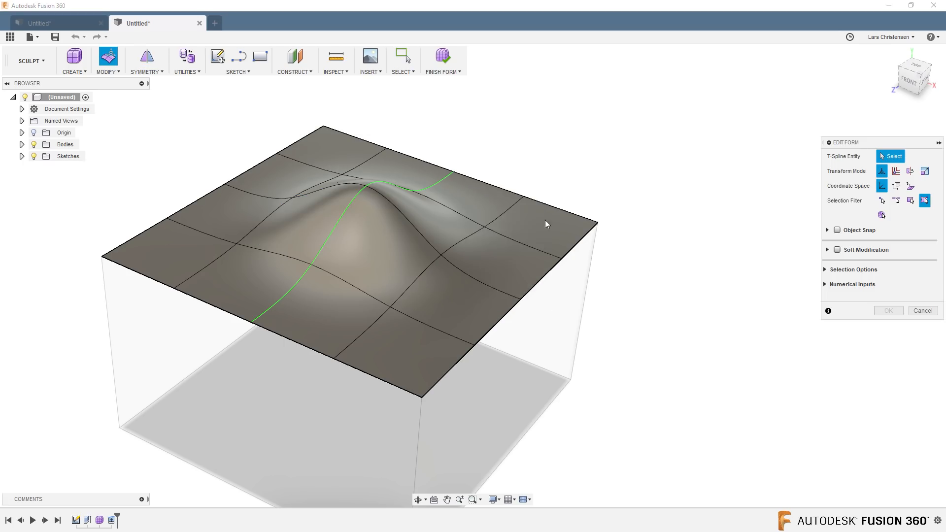
pyautogui.click(441, 255)
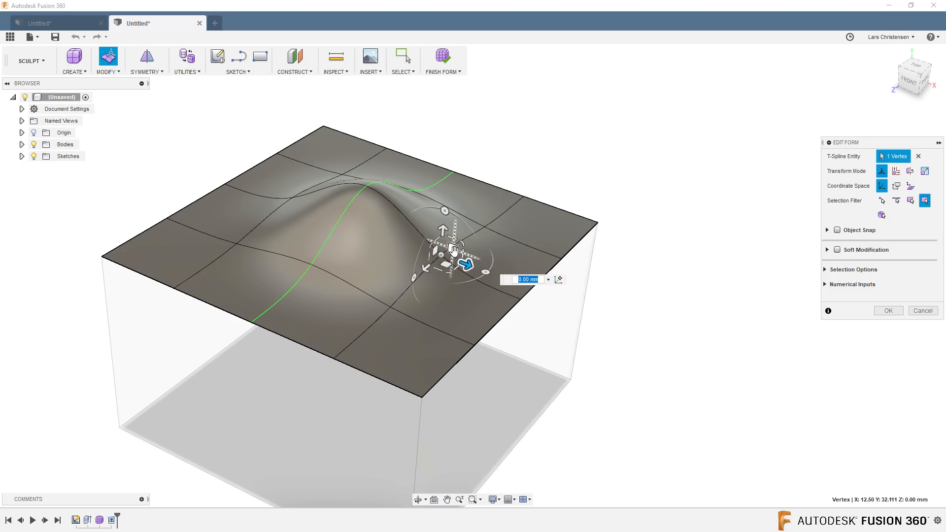
pyautogui.moveTo(458, 259); pyautogui.dragTo(485, 131)
pyautogui.click(896, 316)
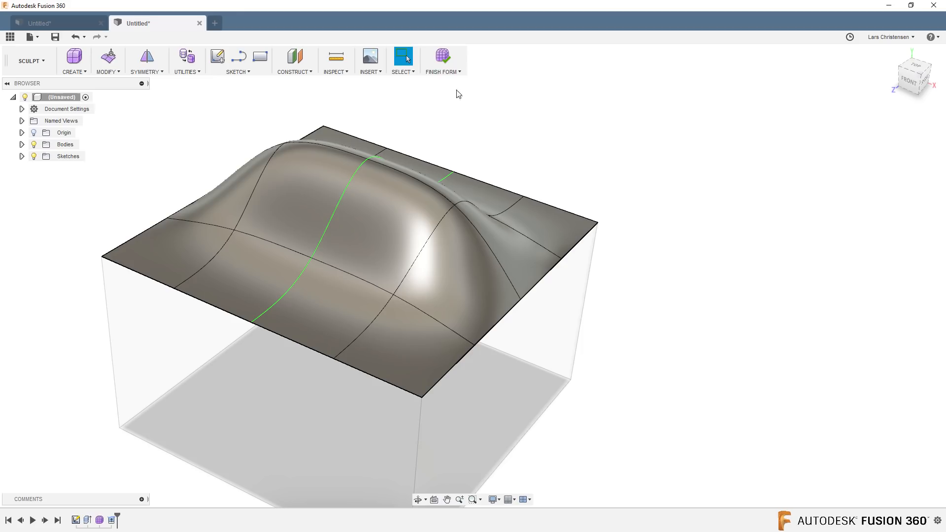
pyautogui.click(444, 57)
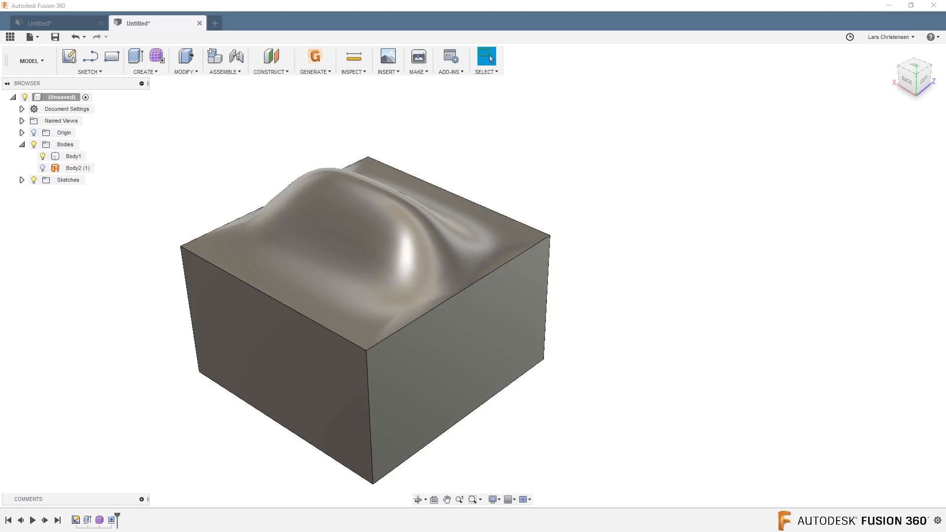
# Step: Examine the reshaped box, switch to the other open design with the holes cut through its form, and return to the box
pyautogui.click(84, 264)
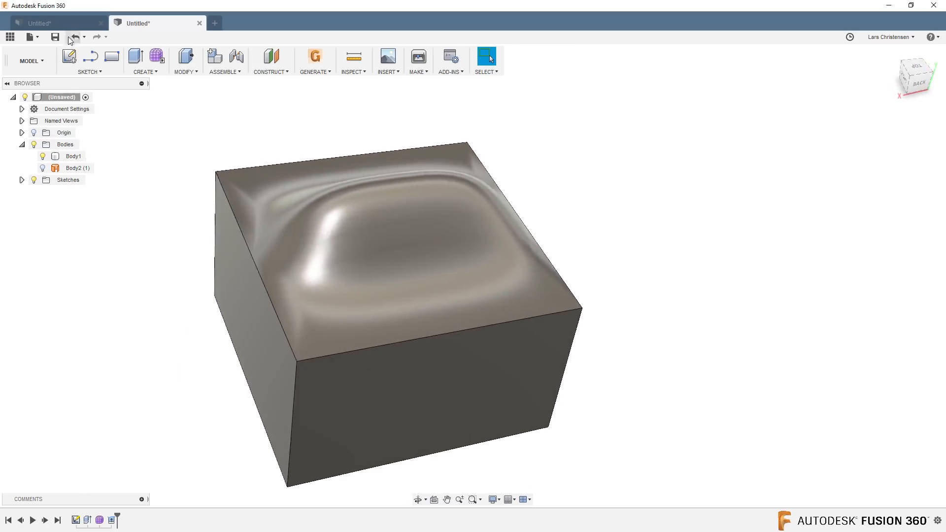
pyautogui.click(63, 23)
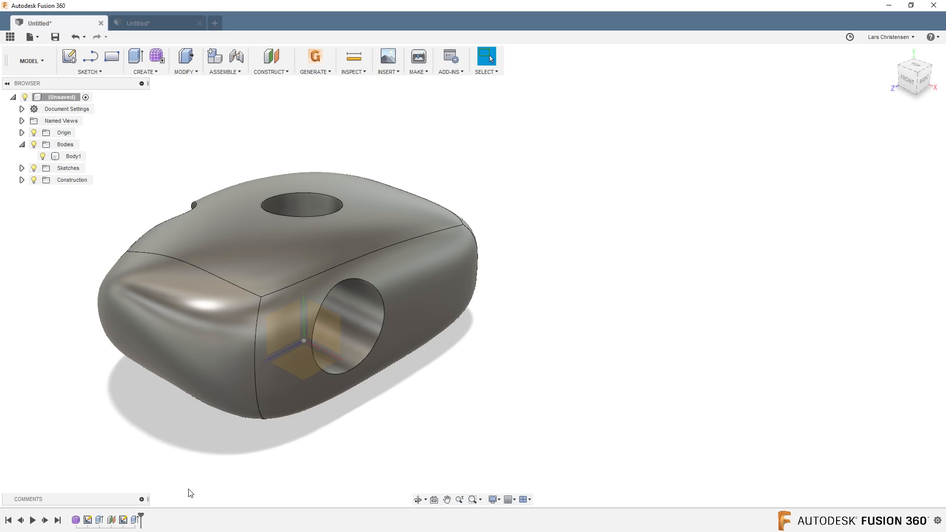
pyautogui.click(142, 25)
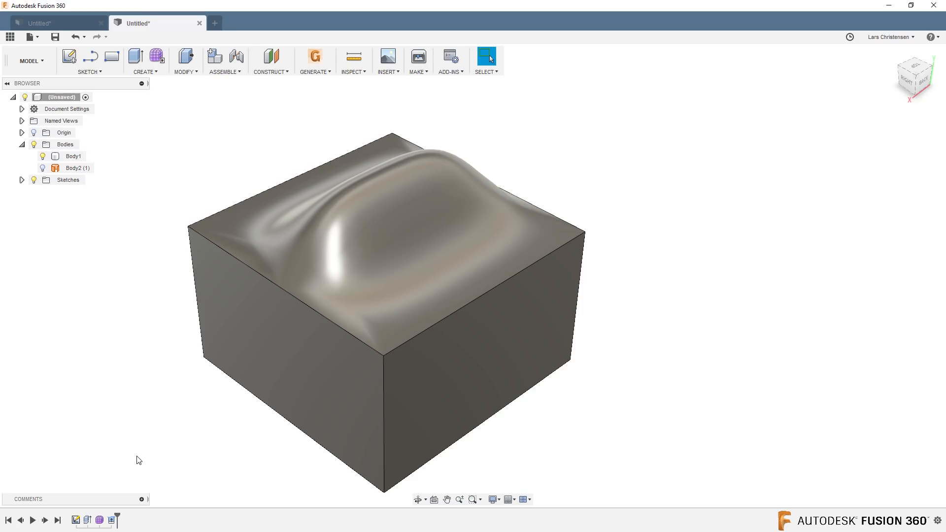
# Step: Display the project data and list the designs in My Recent Data
pyautogui.click(10, 37)
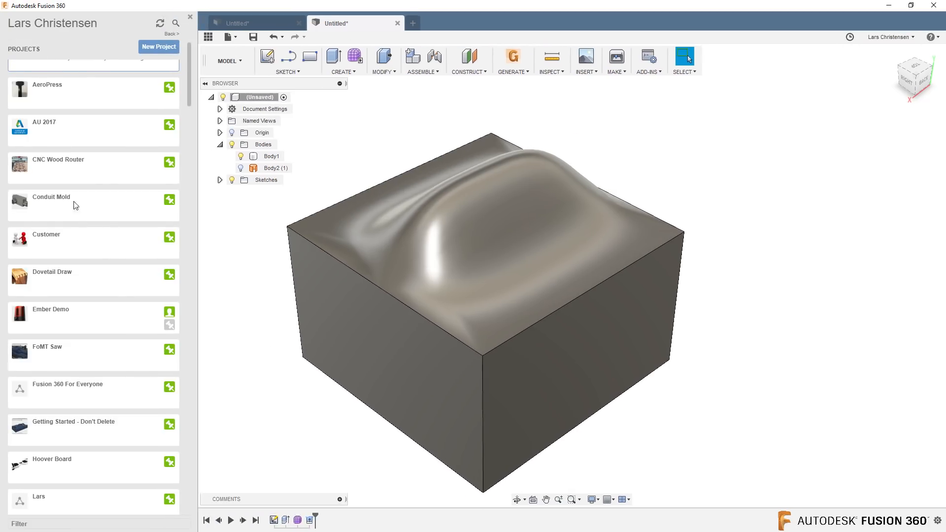
pyautogui.moveTo(190, 74); pyautogui.dragTo(188, 48)
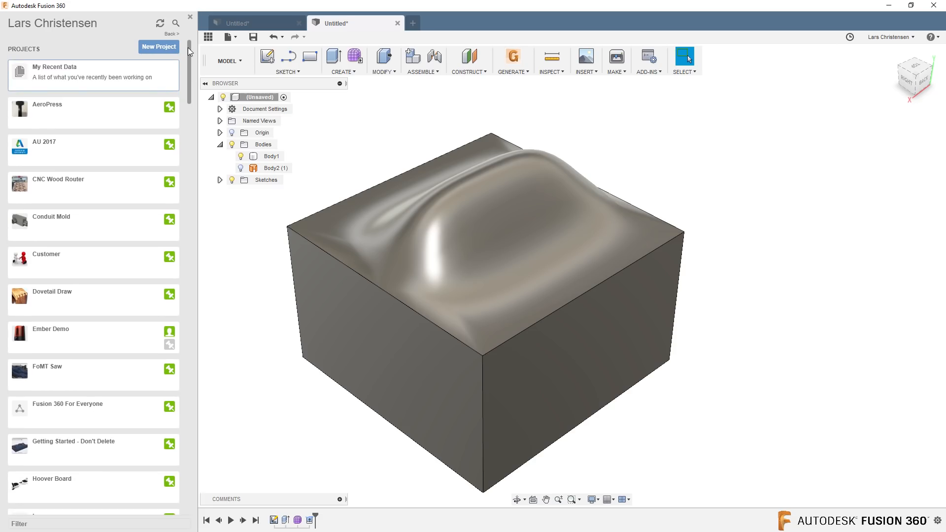
pyautogui.click(91, 73)
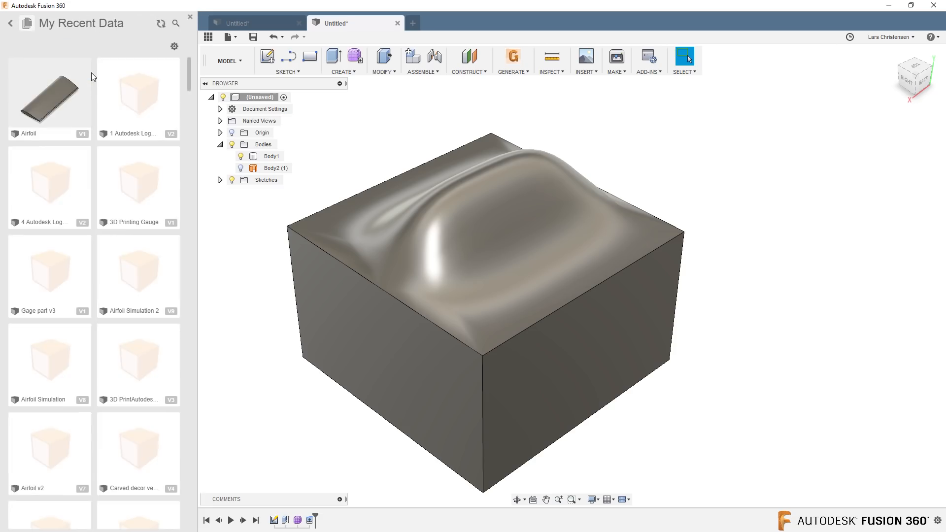
# Step: Try to insert the Airfoil design from the recent data into the unsaved box design
pyautogui.moveTo(49, 104); pyautogui.dragTo(356, 119)
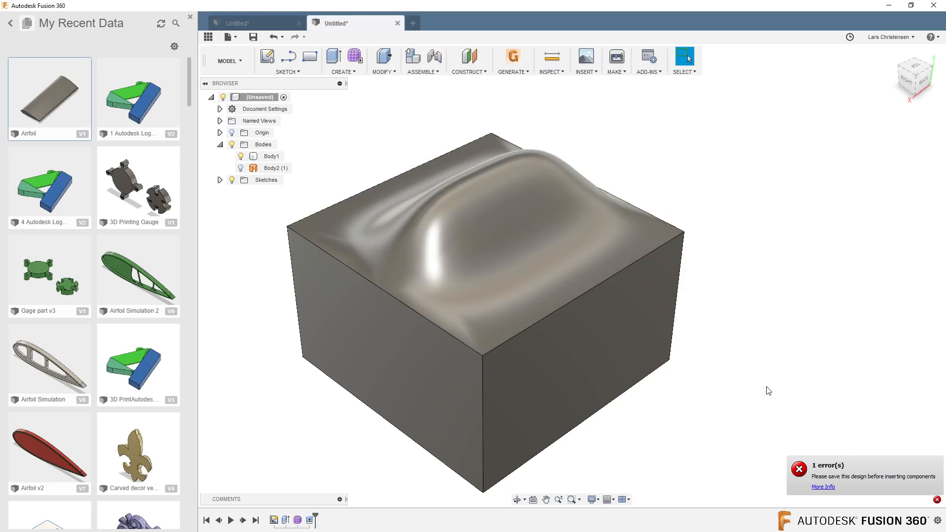
pyautogui.click(938, 499)
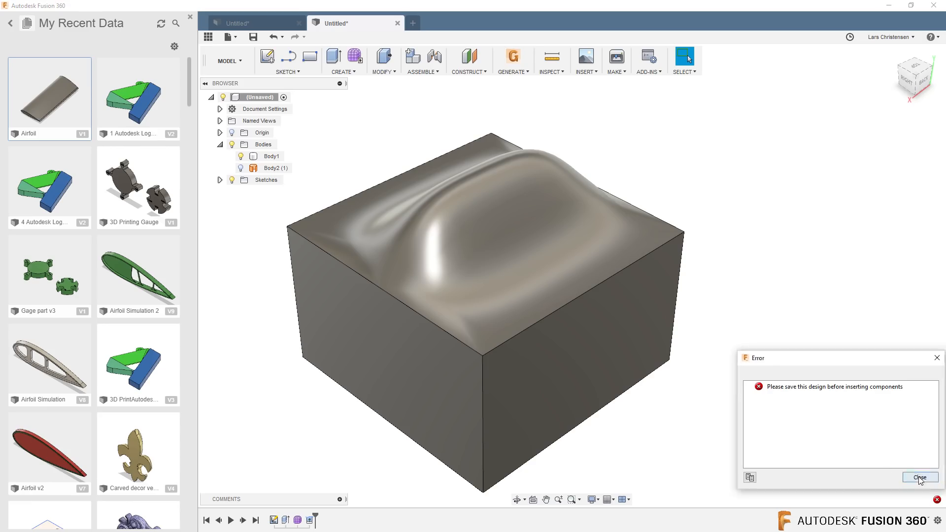
pyautogui.click(920, 478)
# Step: Open the Airfoil design from the recent data and close the project data
pyautogui.doubleClick(54, 103)
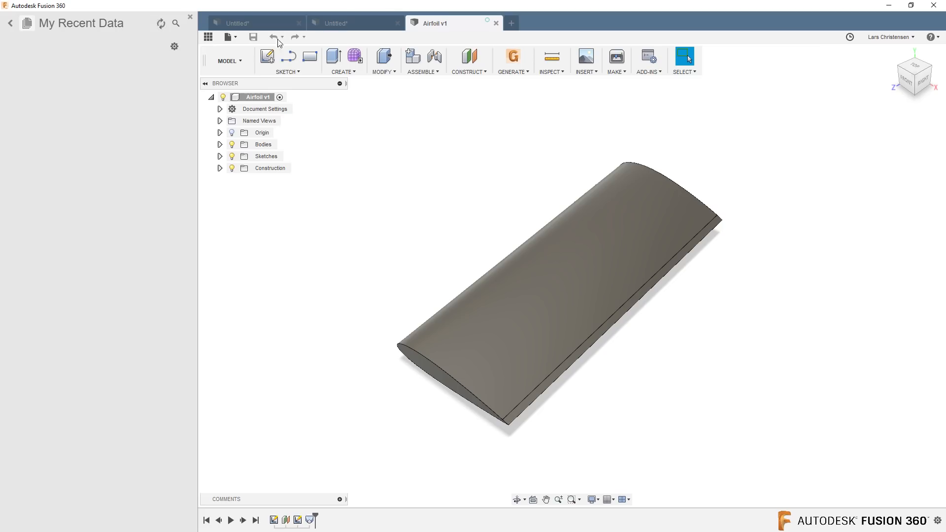
pyautogui.click(208, 38)
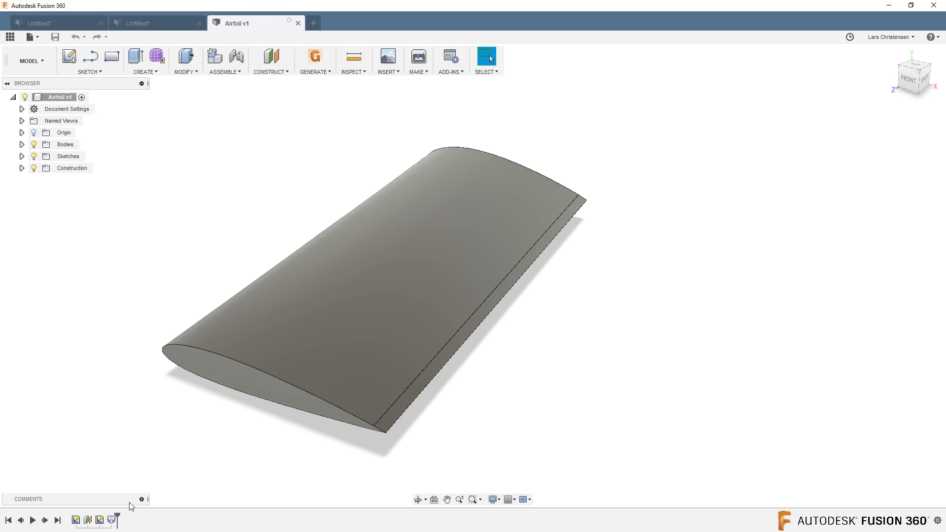
# Step: Roll the Airfoil design history back to just after the first sketch and show that airfoil profile
pyautogui.moveTo(117, 519); pyautogui.dragTo(81, 516)
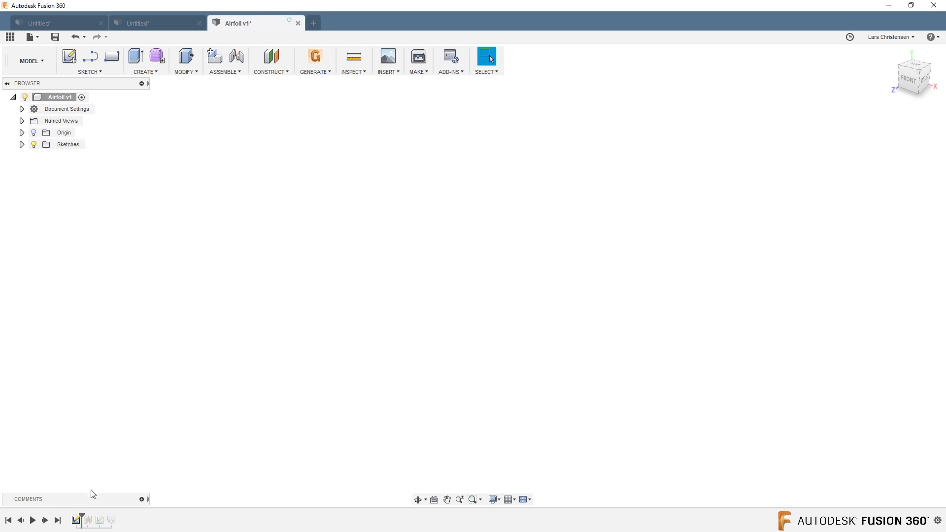
pyautogui.click(22, 144)
pyautogui.click(42, 156)
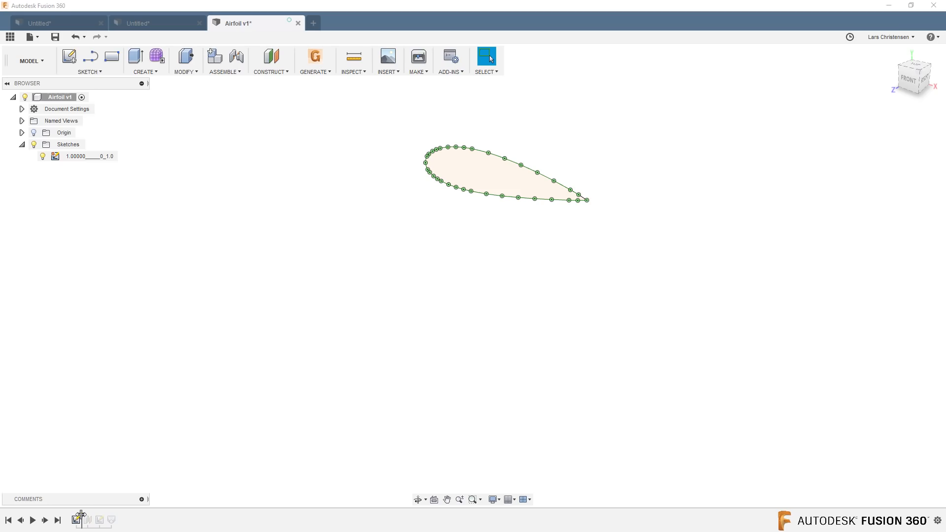
# Step: Roll the history forward to just after the second sketch and show that profile to view both airfoil sections
pyautogui.moveTo(81, 516); pyautogui.dragTo(105, 516)
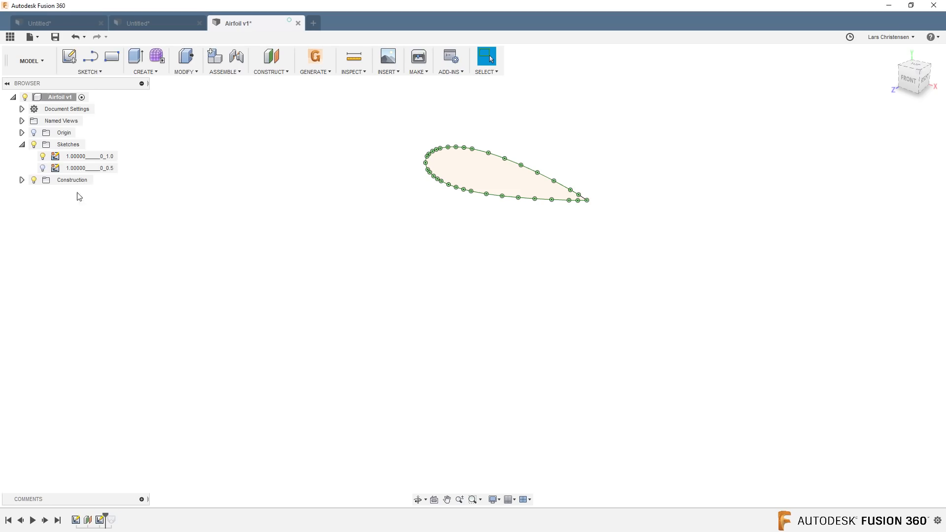
pyautogui.click(42, 168)
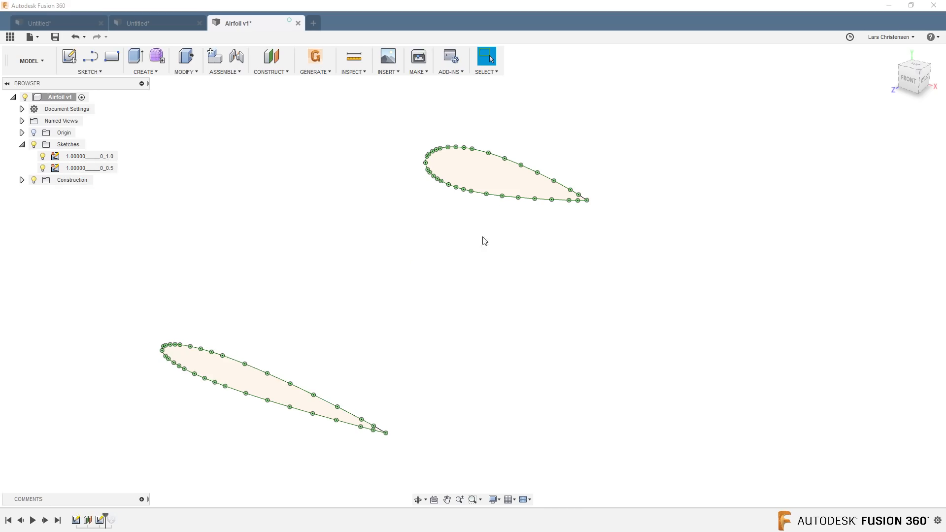
pyautogui.scroll(-2, 483, 237)
pyautogui.moveTo(483, 238)
pyautogui.keyDown('shift'); pyautogui.mouseDown(button='middle')
pyautogui.moveTo(276, 306)
pyautogui.moveTo(260, 333)
pyautogui.moveTo(456, 252)
pyautogui.mouseUp(button='middle'); pyautogui.keyUp('shift')
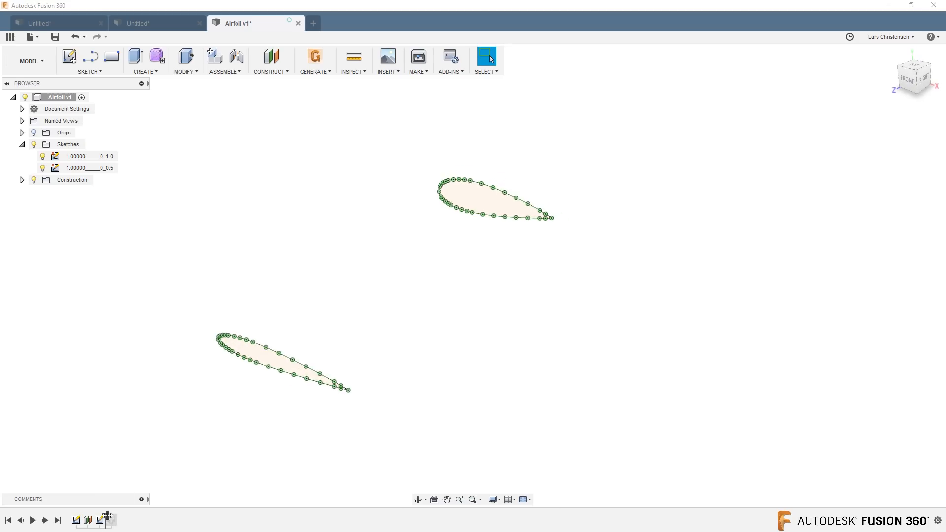
# Step: Roll the history forward to its end, hide all sketches, and examine the wing body from several angles
pyautogui.moveTo(108, 516); pyautogui.dragTo(116, 517)
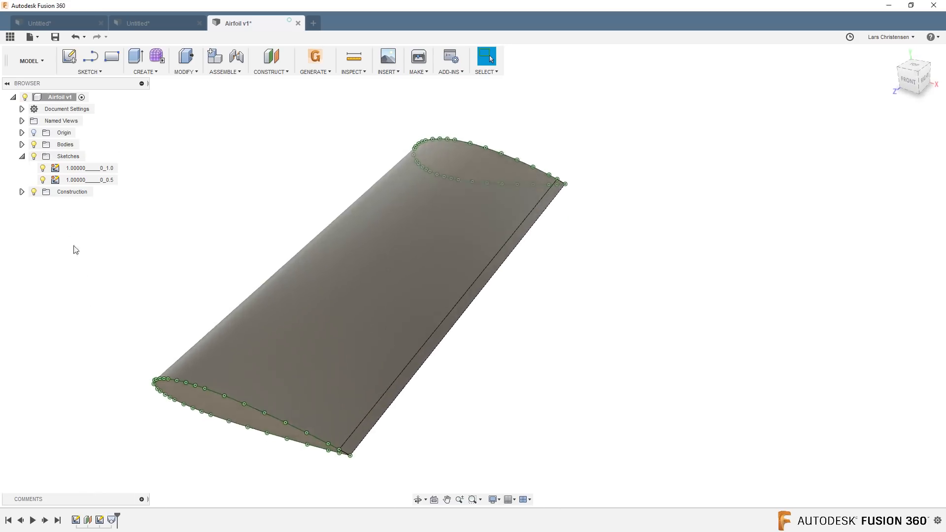
pyautogui.click(35, 157)
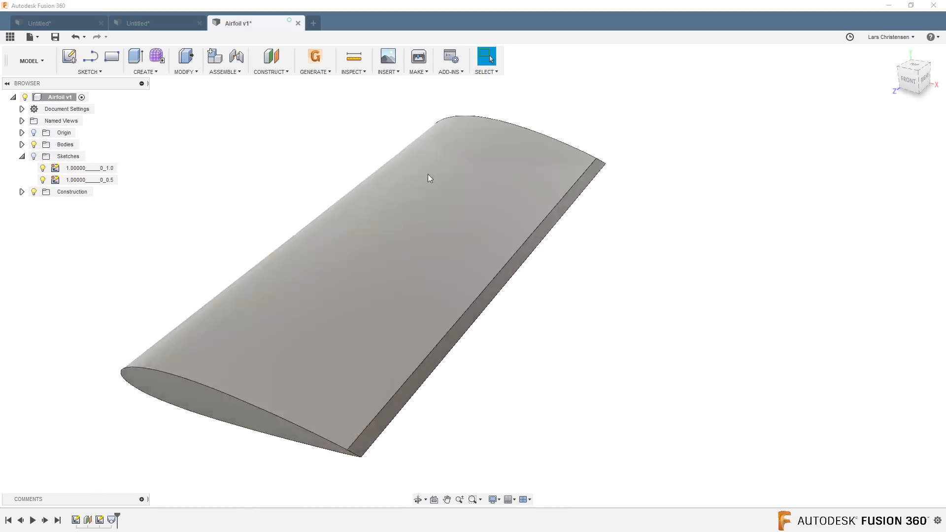
pyautogui.keyDown('shift'); pyautogui.moveTo(428, 174); pyautogui.dragTo(350, 292, button='middle'); pyautogui.keyUp('shift')
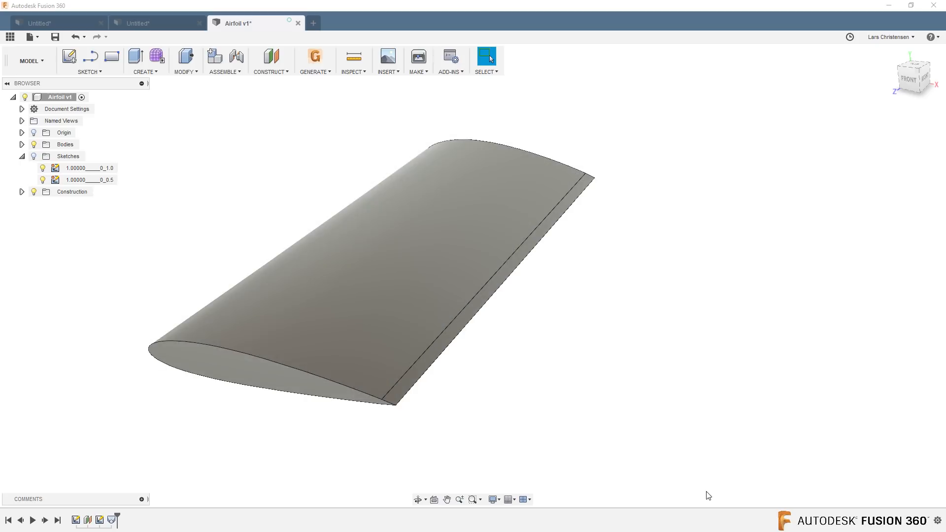
pyautogui.keyDown('shift'); pyautogui.moveTo(359, 325); pyautogui.dragTo(571, 371, button='middle'); pyautogui.keyUp('shift')
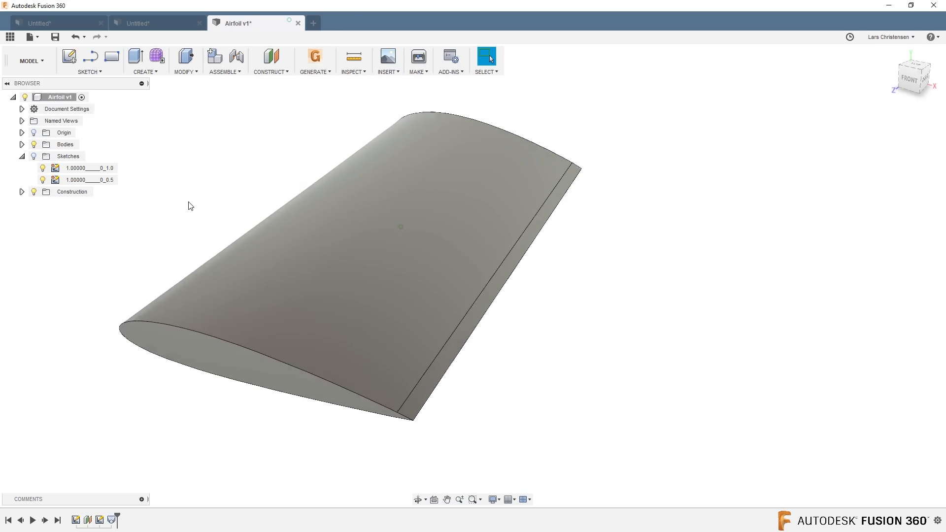
# Step: Collapse the Sketches folder and inspect the wing's curved surface and end profile
pyautogui.click(22, 156)
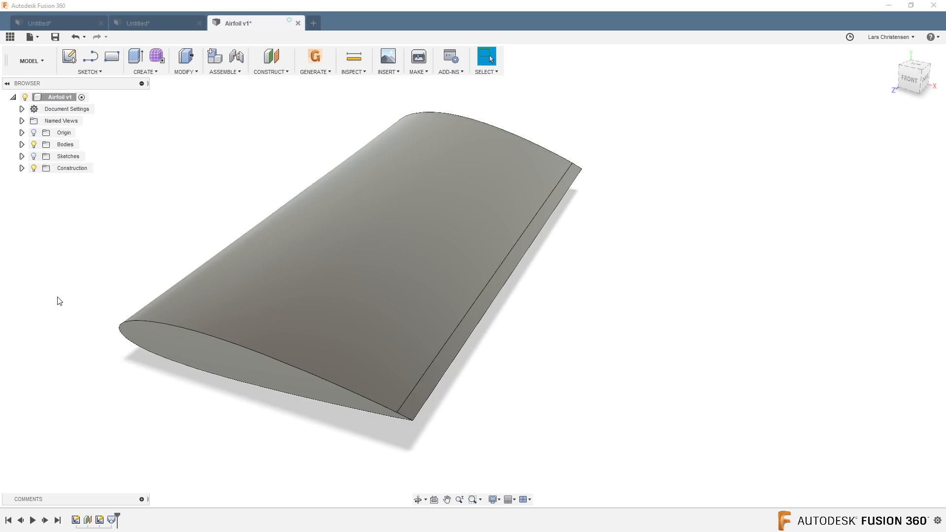
pyautogui.keyDown('shift'); pyautogui.moveTo(260, 277); pyautogui.dragTo(404, 251, button='middle'); pyautogui.keyUp('shift')
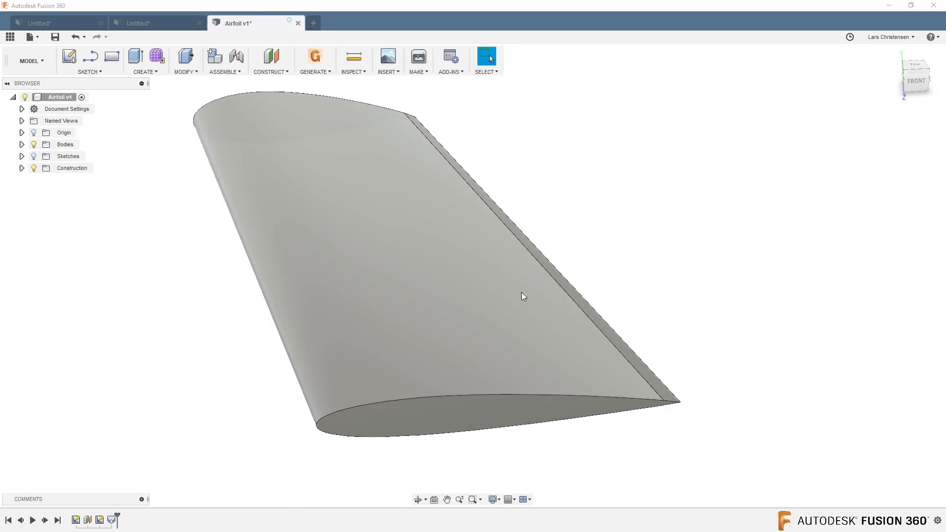
pyautogui.keyDown('shift'); pyautogui.moveTo(324, 330); pyautogui.dragTo(132, 282, button='middle'); pyautogui.keyUp('shift')
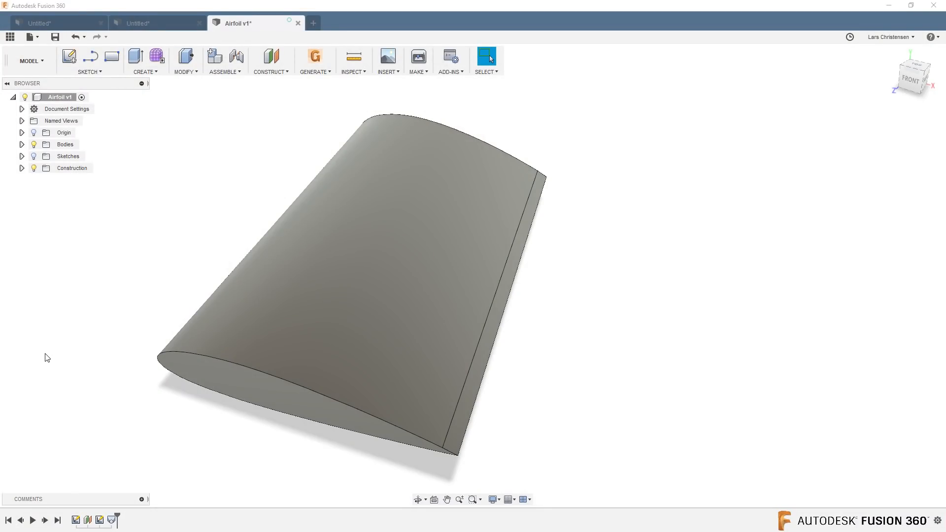
pyautogui.keyDown('shift'); pyautogui.moveTo(48, 358); pyautogui.dragTo(64, 378, button='middle'); pyautogui.keyUp('shift')
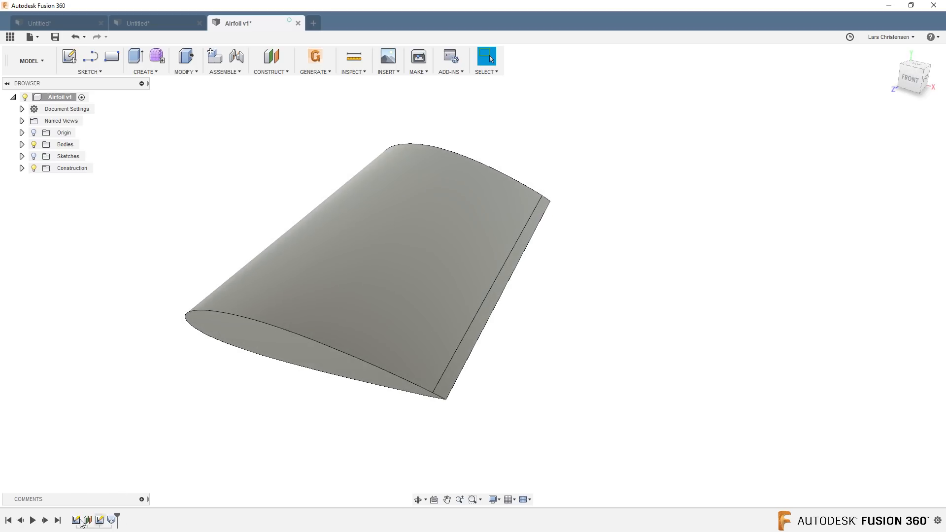
# Step: Create a form and pick the wing's large curved face for a BRep Face to T-Splines conversion
pyautogui.click(157, 56)
pyautogui.click(552, 401)
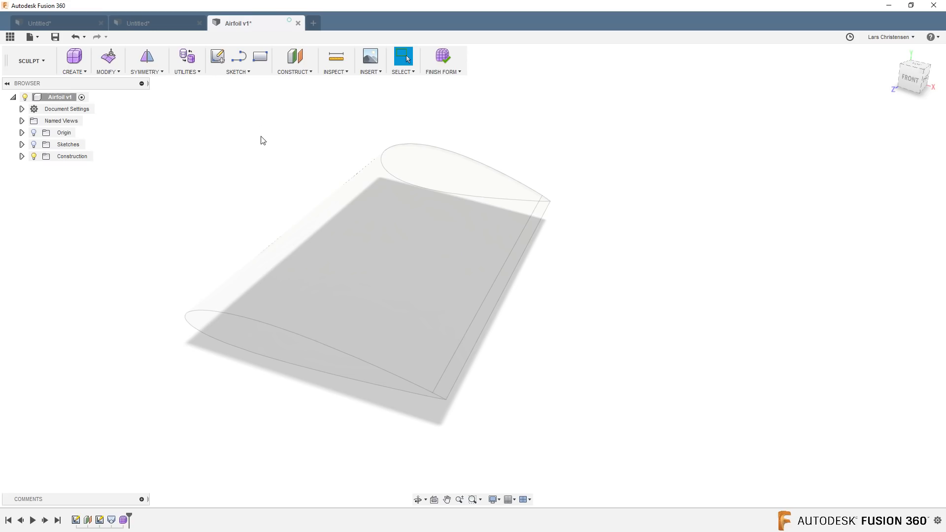
pyautogui.click(185, 73)
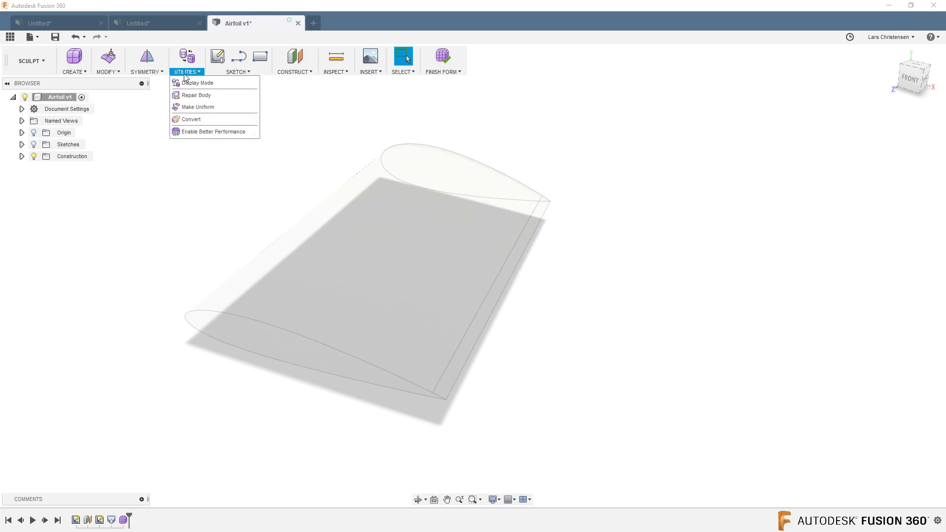
pyautogui.click(191, 120)
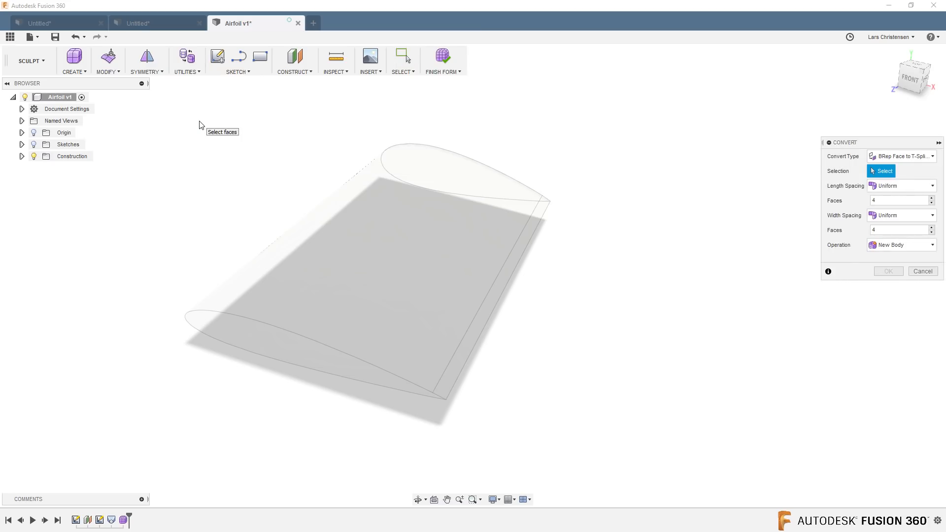
pyautogui.click(353, 252)
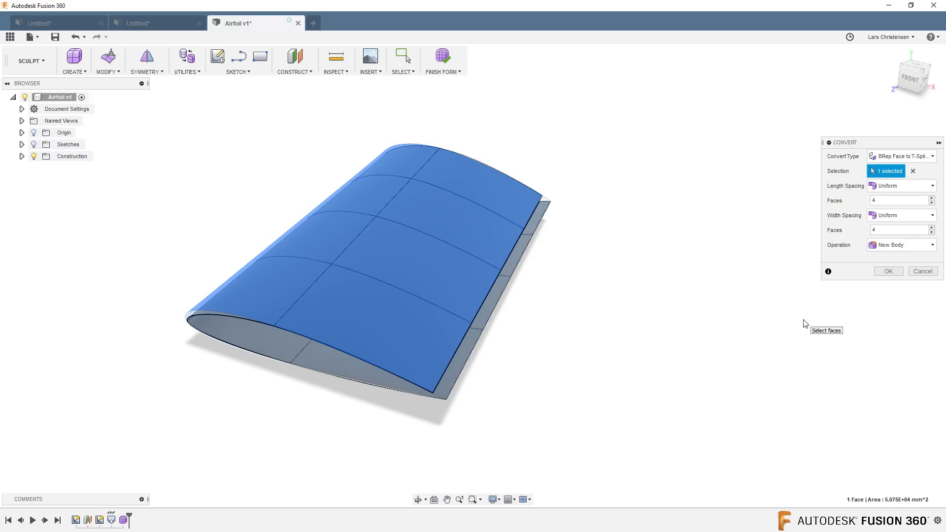
pyautogui.keyDown('shift'); pyautogui.moveTo(796, 321); pyautogui.dragTo(836, 214, button='middle'); pyautogui.keyUp('shift')
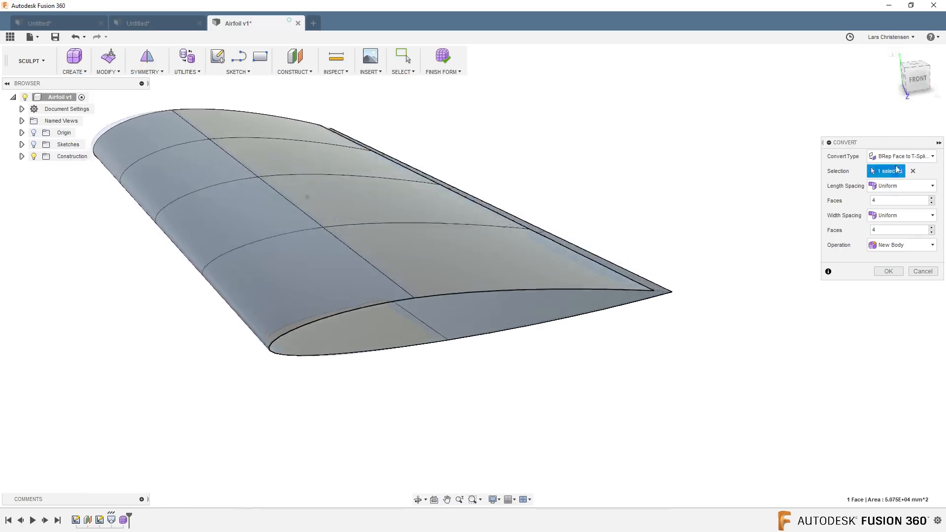
pyautogui.keyDown('shift'); pyautogui.moveTo(740, 231); pyautogui.dragTo(733, 238, button='middle'); pyautogui.keyUp('shift')
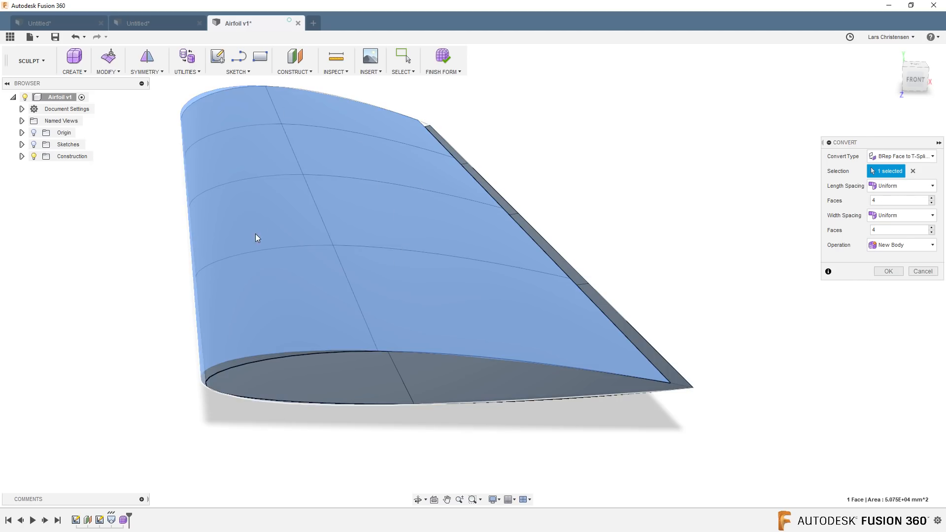
pyautogui.keyDown('shift'); pyautogui.moveTo(405, 395); pyautogui.dragTo(413, 231, button='middle'); pyautogui.keyUp('shift')
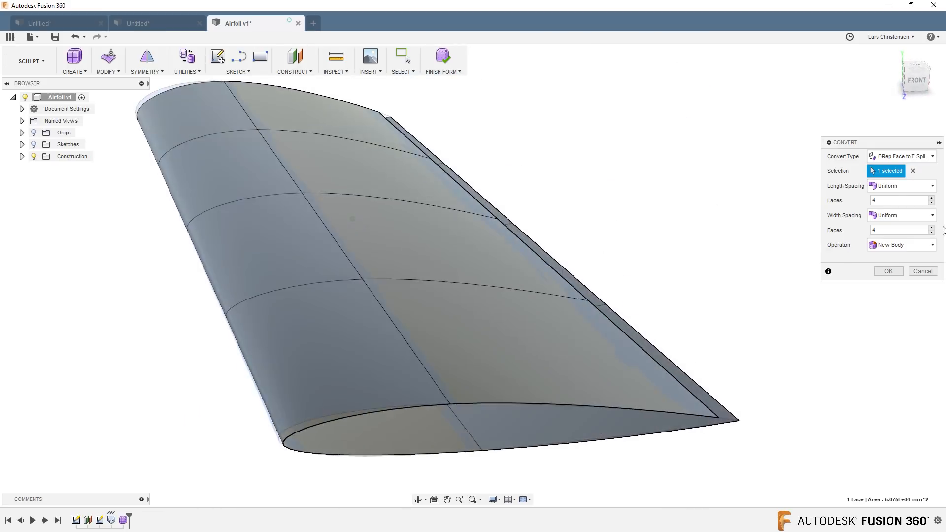
# Step: Convert the face into a new T-Spline body with uniform spacing, 8 length faces and 8 width faces
pyautogui.click(931, 198)
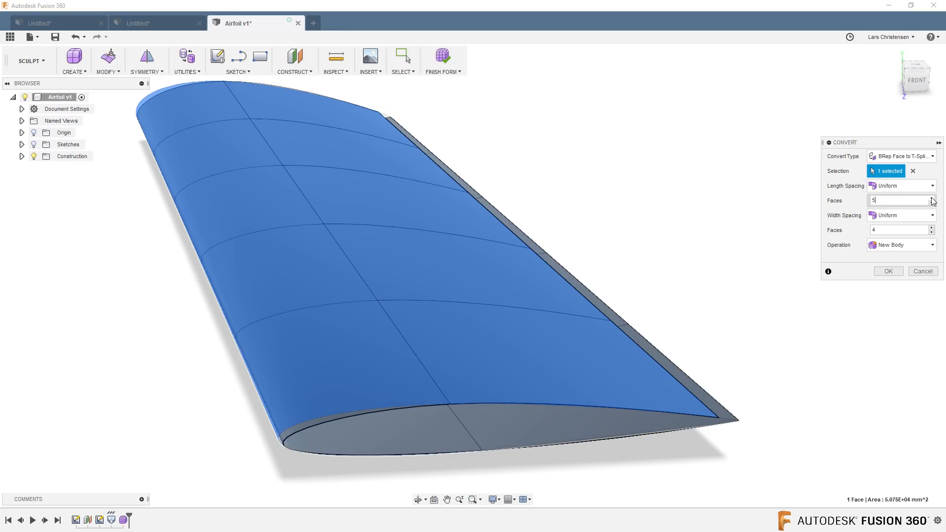
pyautogui.click(932, 198)
pyautogui.click(932, 198)
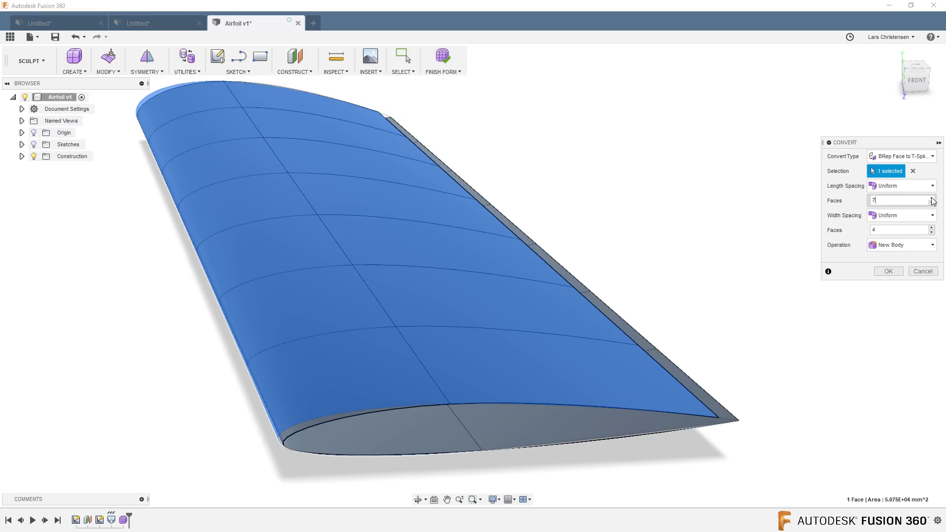
pyautogui.click(931, 198)
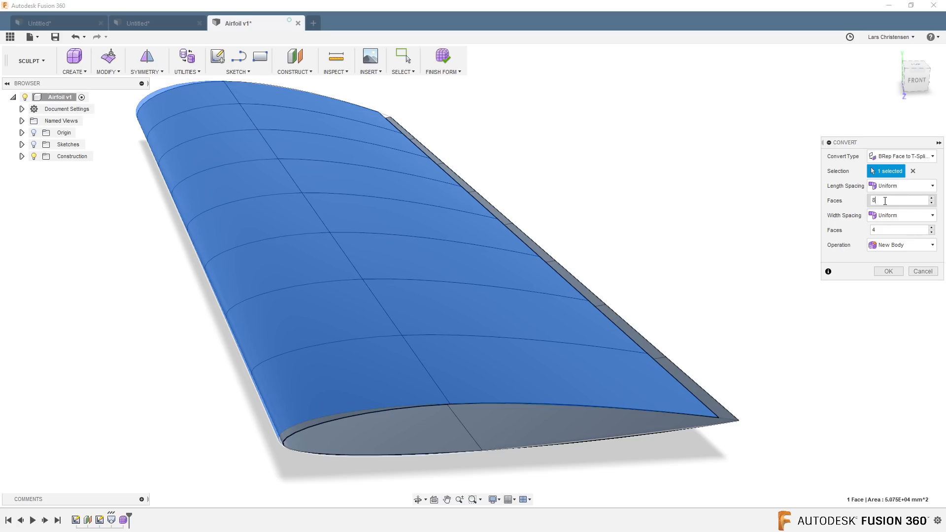
pyautogui.click(931, 227)
pyautogui.click(931, 228)
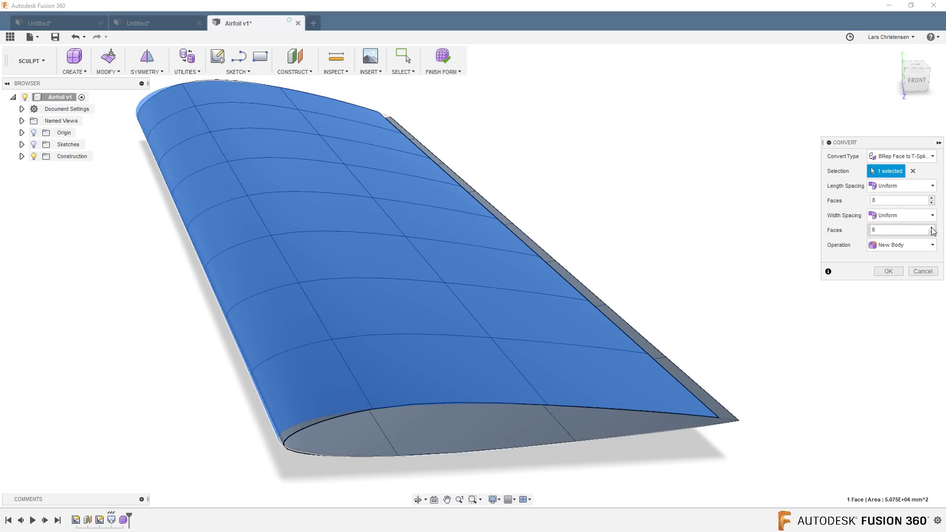
pyautogui.click(932, 227)
pyautogui.click(932, 228)
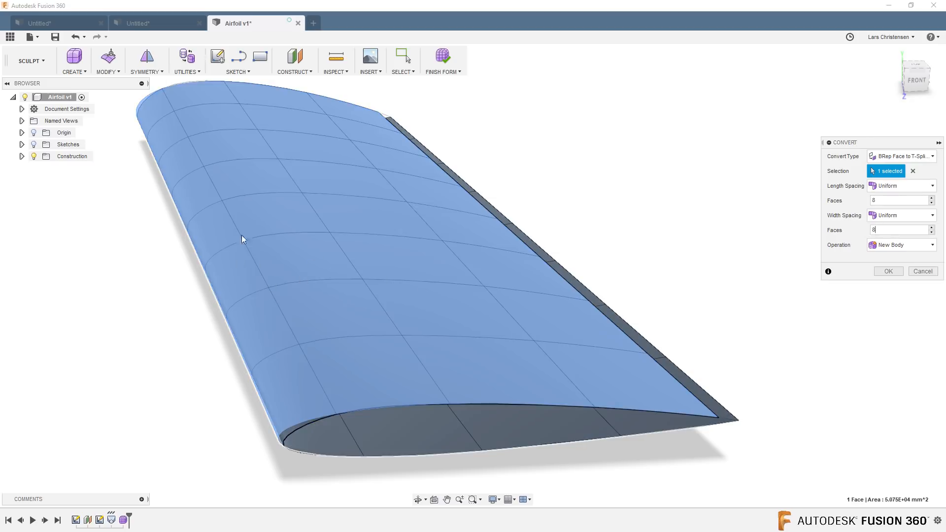
pyautogui.moveTo(241, 239)
pyautogui.keyDown('shift'); pyautogui.mouseDown(button='middle')
pyautogui.moveTo(342, 214)
pyautogui.moveTo(380, 258)
pyautogui.moveTo(353, 246)
pyautogui.mouseUp(button='middle'); pyautogui.keyUp('shift')
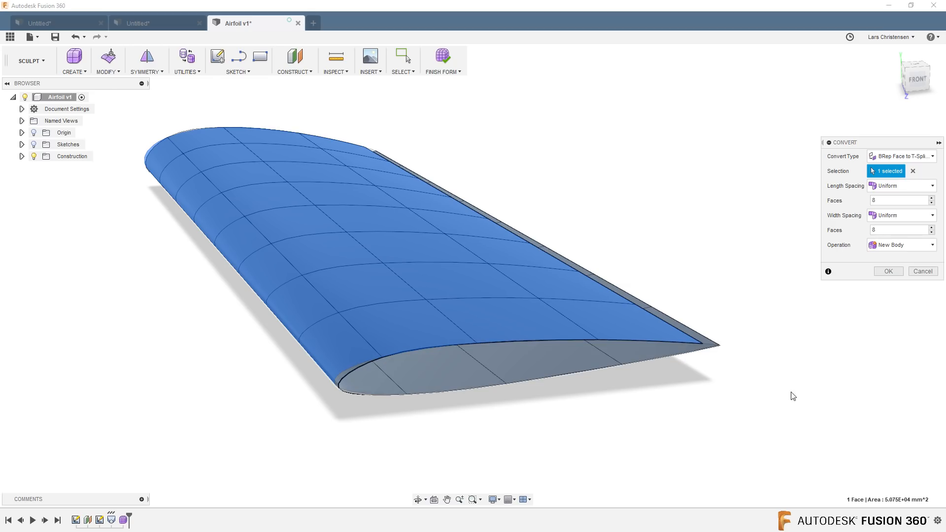
pyautogui.click(886, 272)
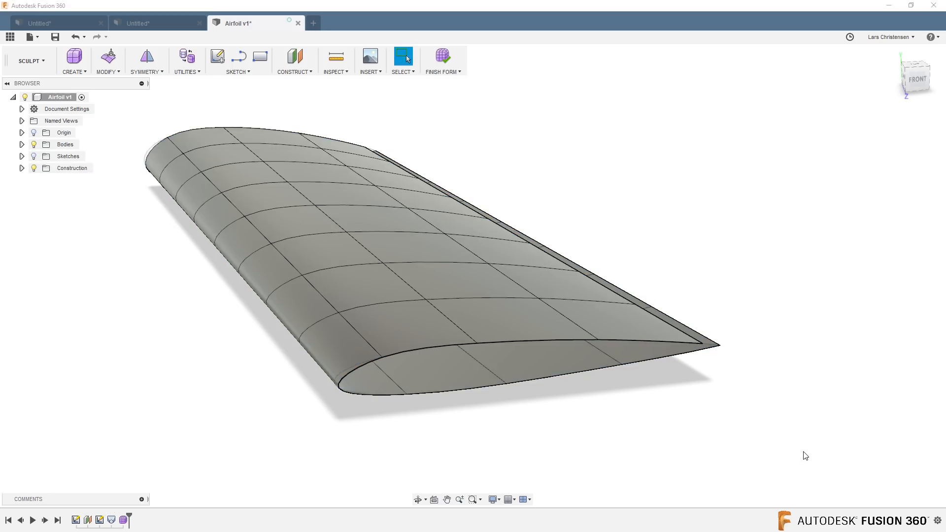
# Step: Examine the converted T-Spline surface up close at the leading edge and from several angles
pyautogui.scroll(1, 403, 434)
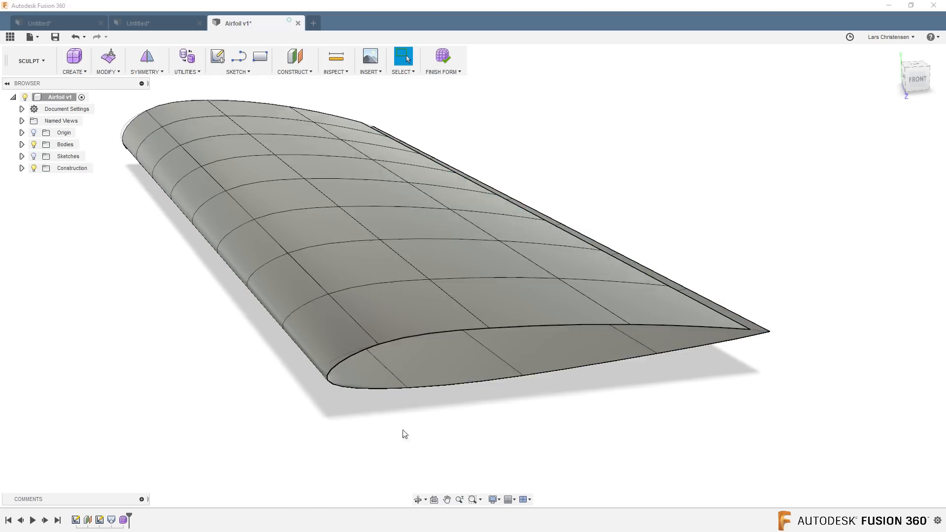
pyautogui.scroll(2, 402, 430)
pyautogui.scroll(2, 268, 370)
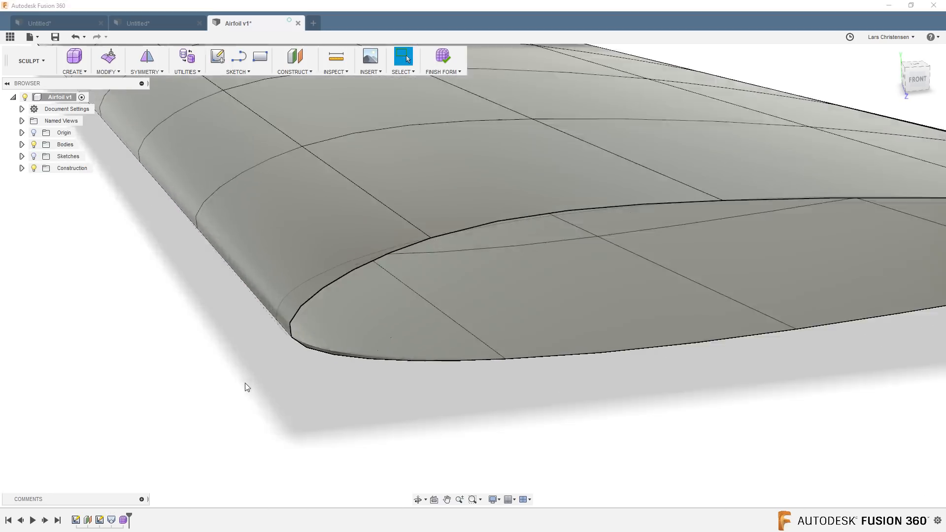
pyautogui.keyDown('shift'); pyautogui.moveTo(304, 410); pyautogui.dragTo(287, 375, button='middle'); pyautogui.keyUp('shift')
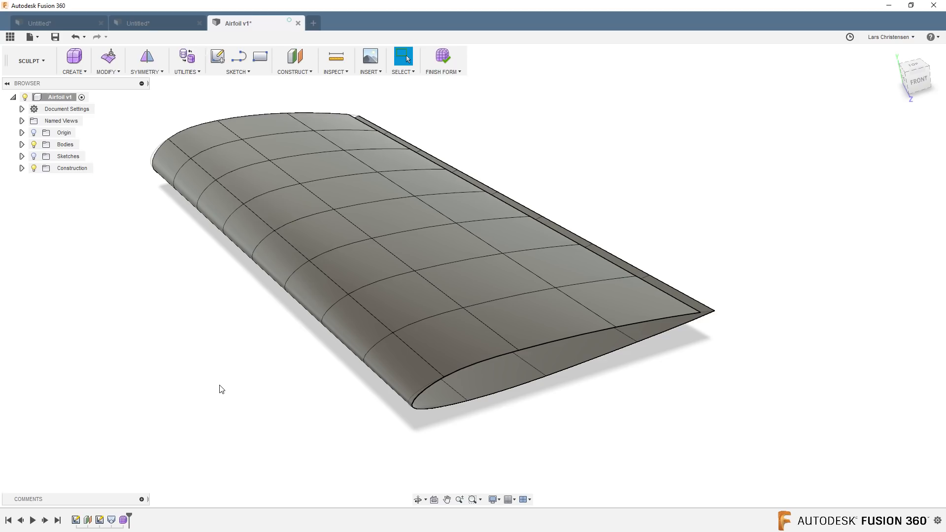
pyautogui.moveTo(507, 307)
pyautogui.keyDown('shift'); pyautogui.mouseDown(button='middle')
pyautogui.moveTo(527, 298)
pyautogui.moveTo(513, 299)
pyautogui.mouseUp(button='middle'); pyautogui.keyUp('shift')
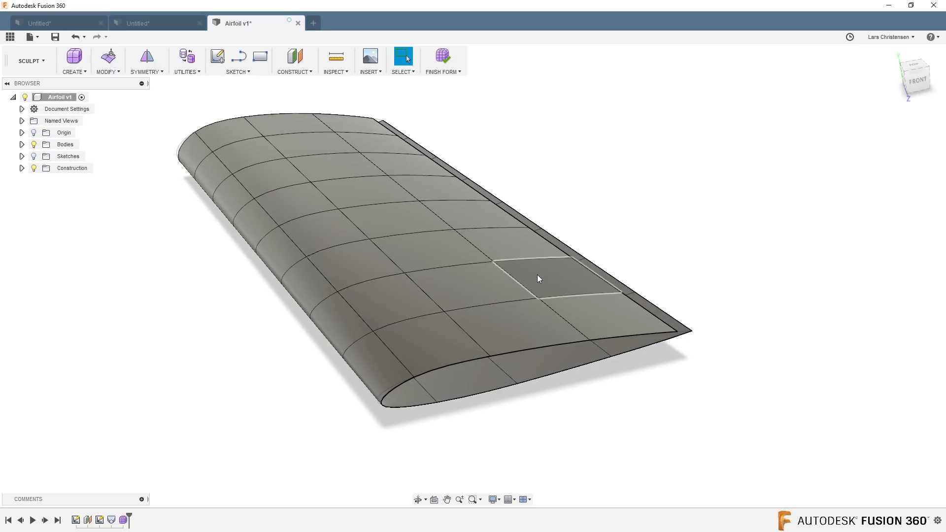
pyautogui.keyDown('shift'); pyautogui.moveTo(537, 275); pyautogui.dragTo(241, 328, button='middle'); pyautogui.keyUp('shift')
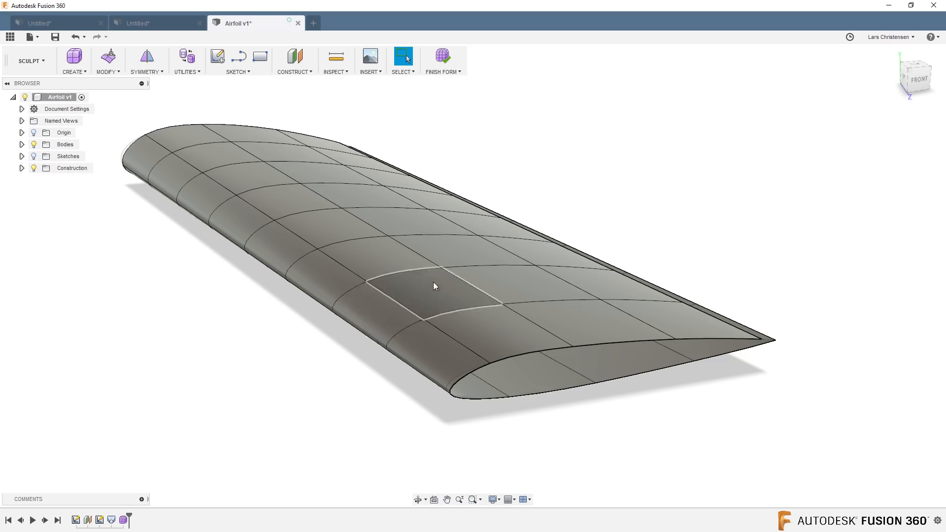
pyautogui.keyDown('shift'); pyautogui.moveTo(335, 445); pyautogui.dragTo(199, 365, button='middle'); pyautogui.keyUp('shift')
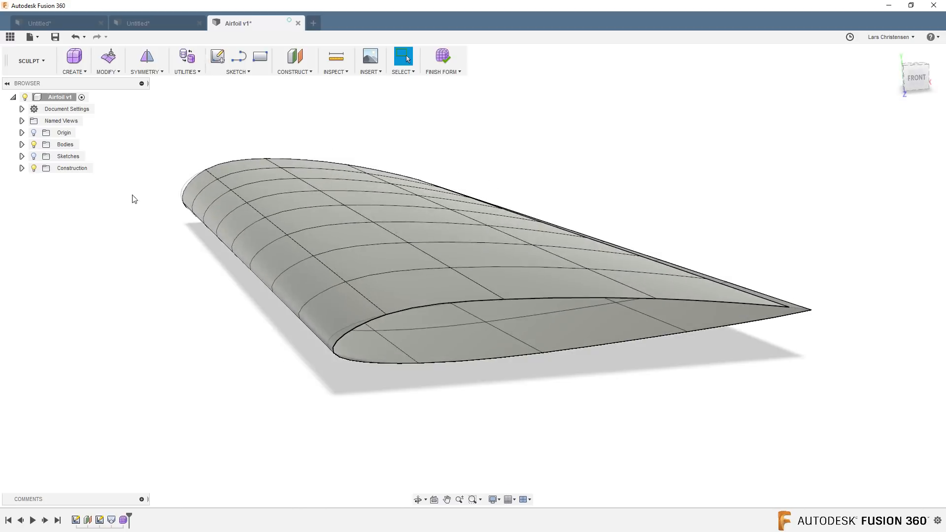
# Step: Try inserting a Simple, single-sided edge loop at location 0.50 near the wing's leading edge, inspect the nose shape, and undo it
pyautogui.click(107, 73)
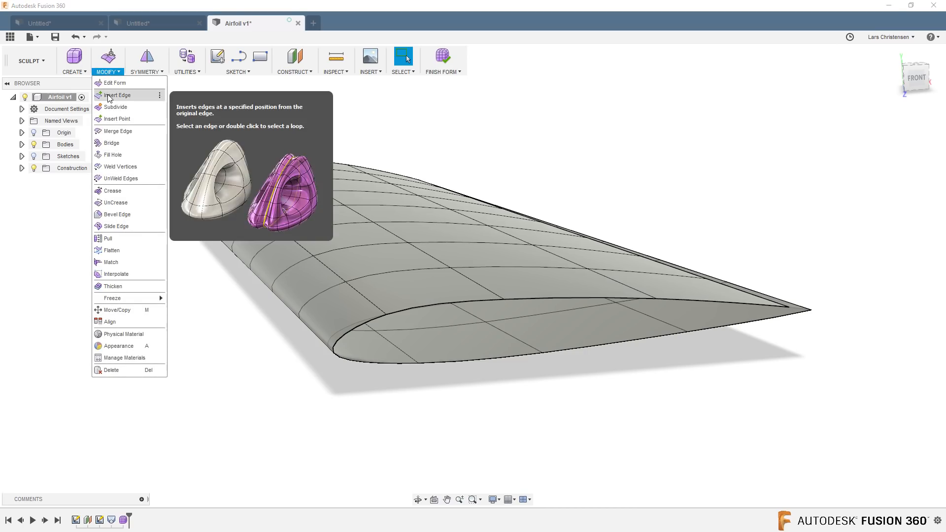
pyautogui.click(111, 95)
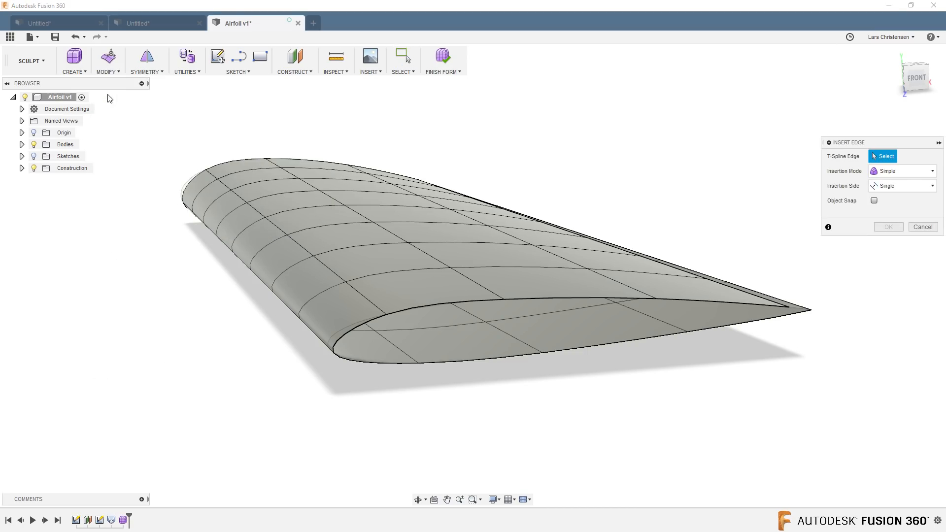
pyautogui.doubleClick(333, 272)
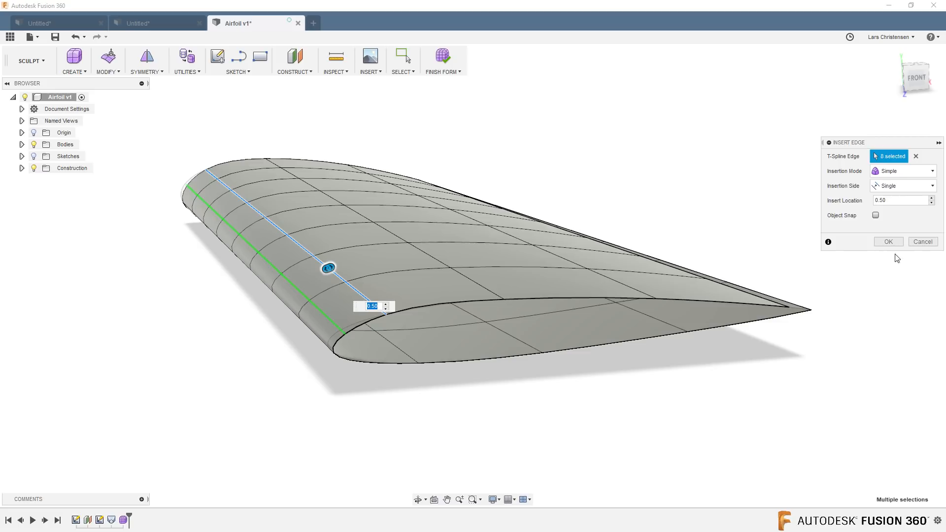
pyautogui.click(889, 242)
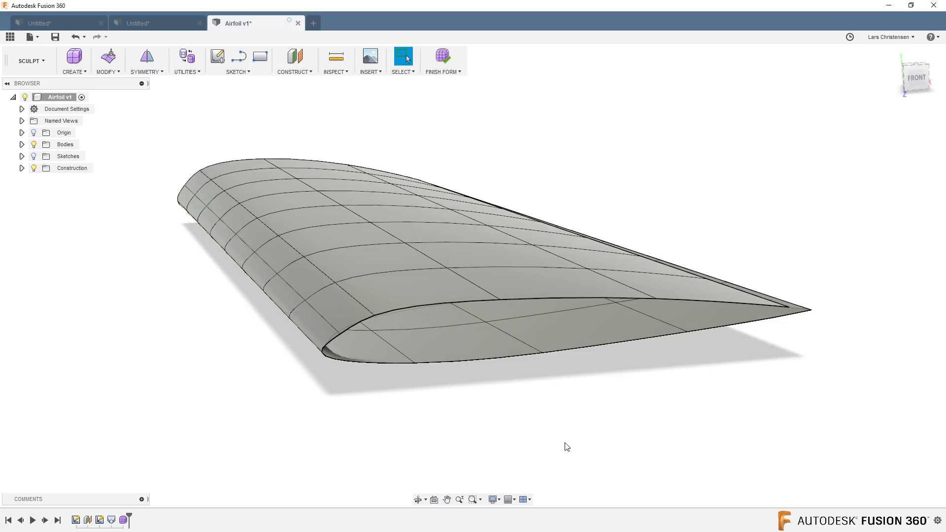
pyautogui.scroll(3, 332, 379)
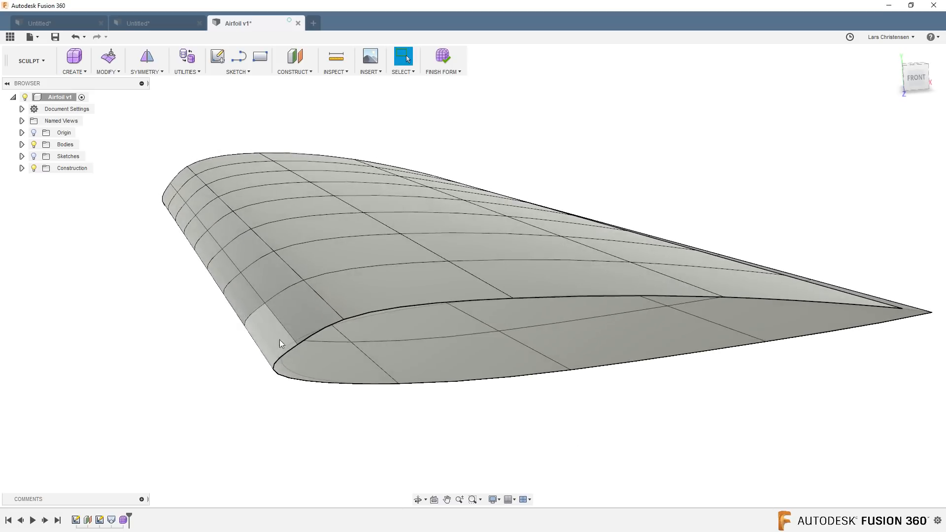
pyautogui.keyDown('shift'); pyautogui.moveTo(192, 220); pyautogui.dragTo(286, 314, button='middle'); pyautogui.keyUp('shift')
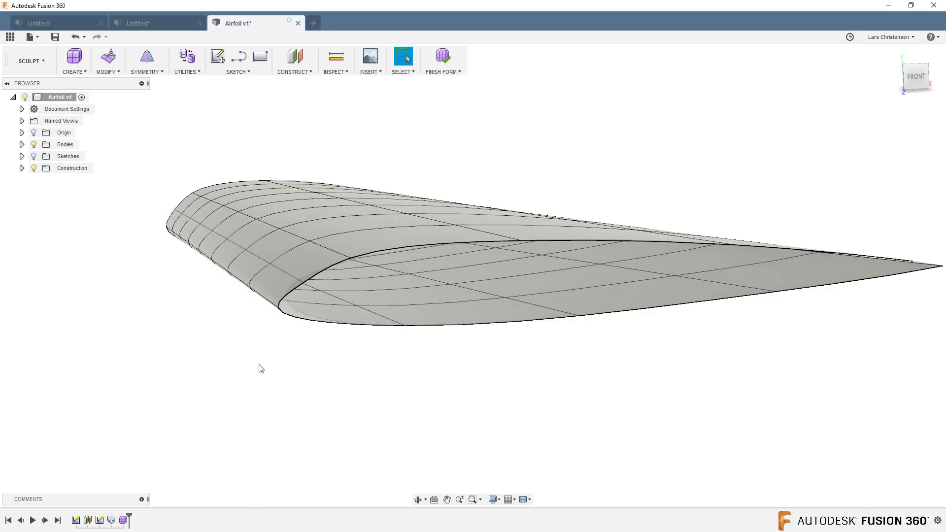
pyautogui.hotkey('ctrl', 'z')
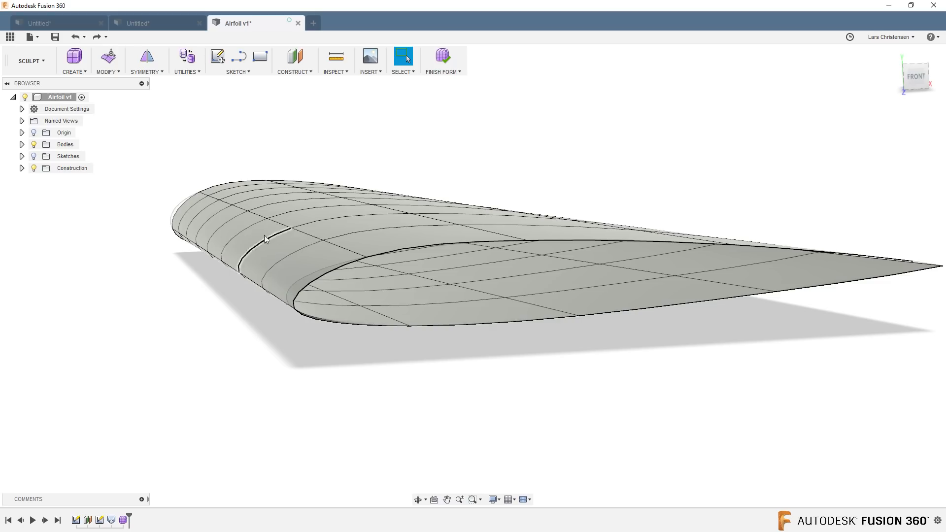
# Step: Insert a Simple, single-sided edge loop at location 0.50 between the upper-surface loop nearest the nose and the leading edge
pyautogui.click(108, 73)
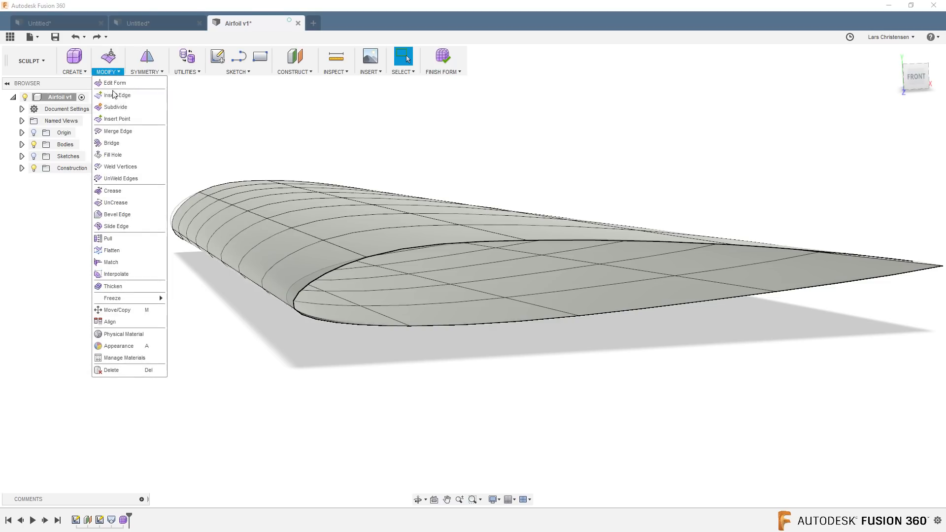
pyautogui.click(121, 96)
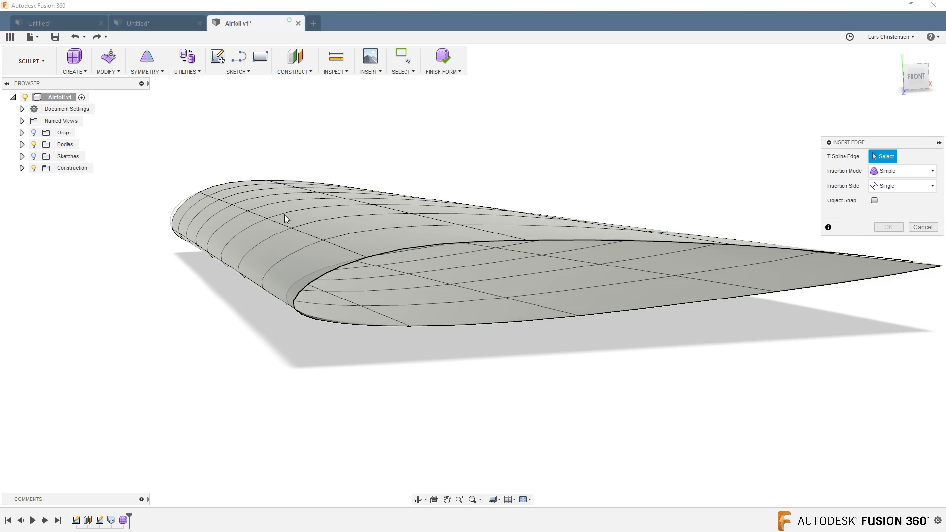
pyautogui.doubleClick(314, 240)
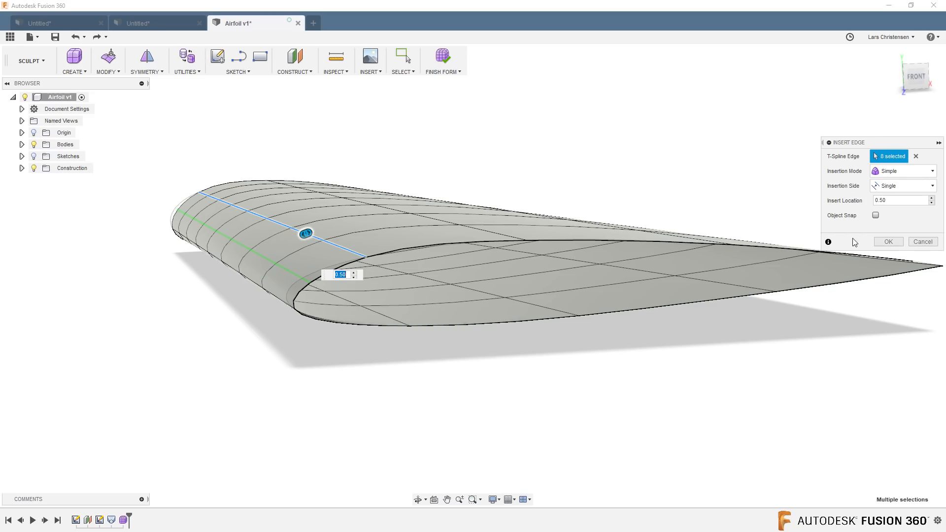
pyautogui.click(888, 241)
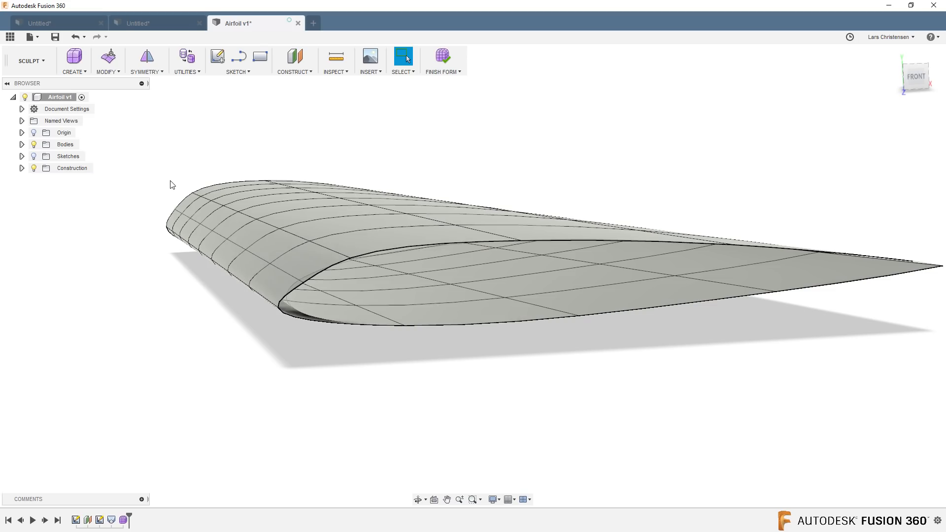
# Step: Start a Pull using Auto target and Surface Points, picking all nine vertices along the upper-surface edge loop just behind the inserted loop
pyautogui.click(107, 72)
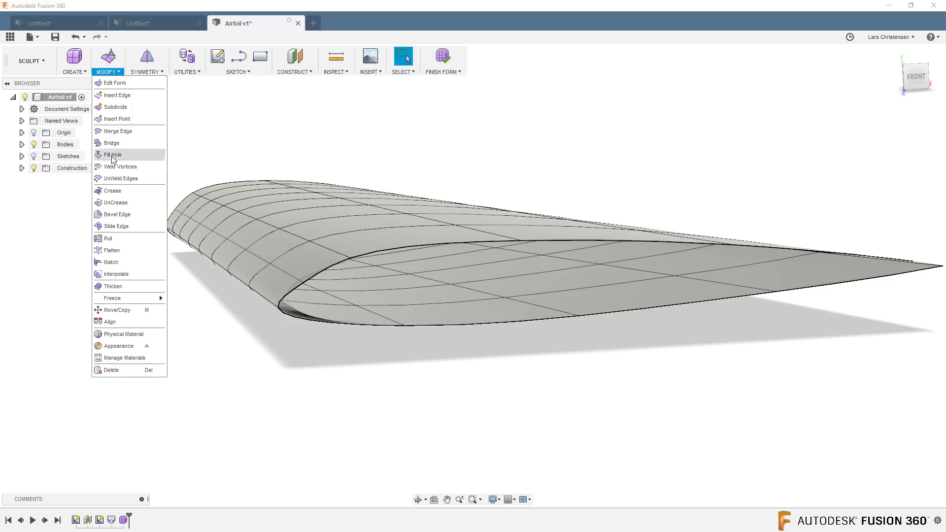
pyautogui.click(108, 239)
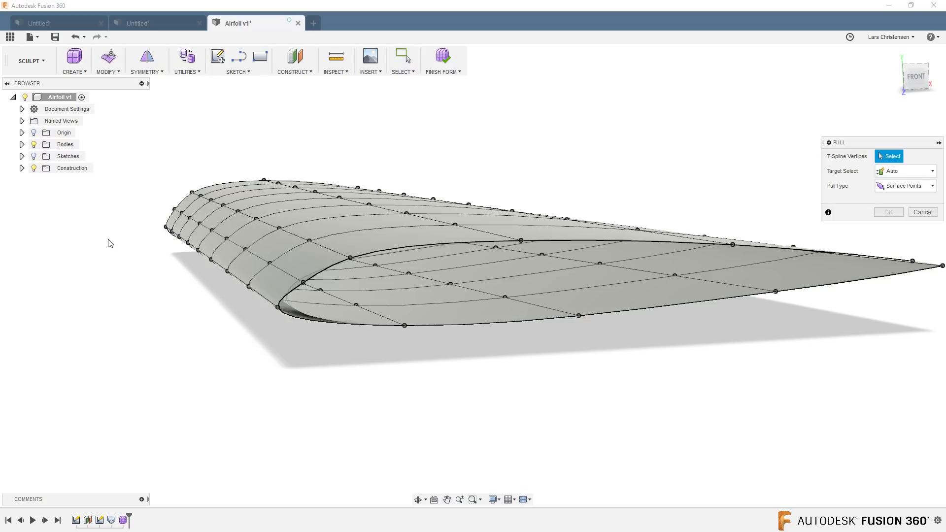
pyautogui.keyDown('shift'); pyautogui.moveTo(164, 283); pyautogui.dragTo(251, 372, button='middle'); pyautogui.keyUp('shift')
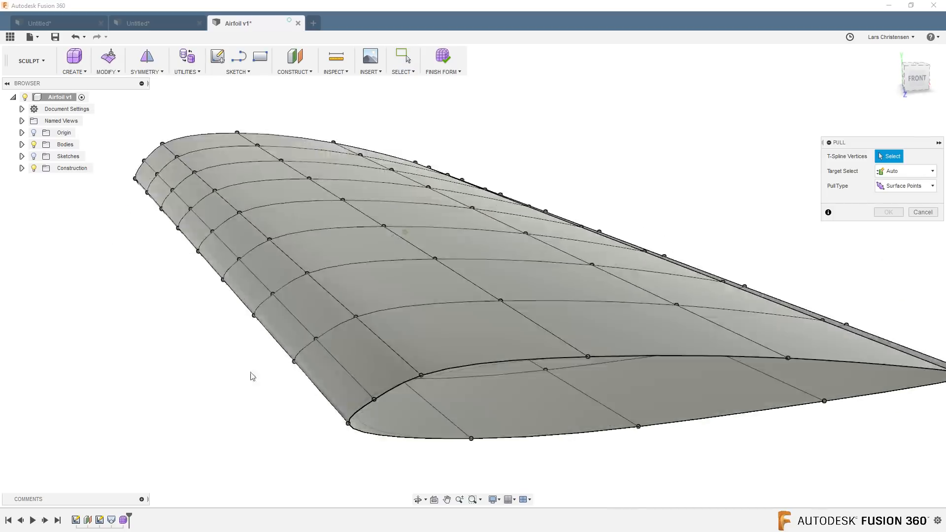
pyautogui.click(420, 377)
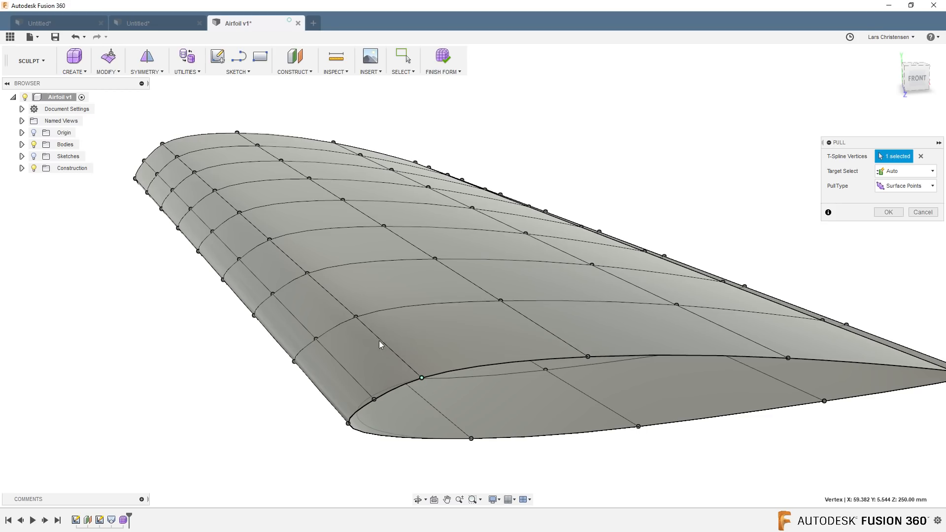
pyautogui.click(356, 319)
pyautogui.click(307, 275)
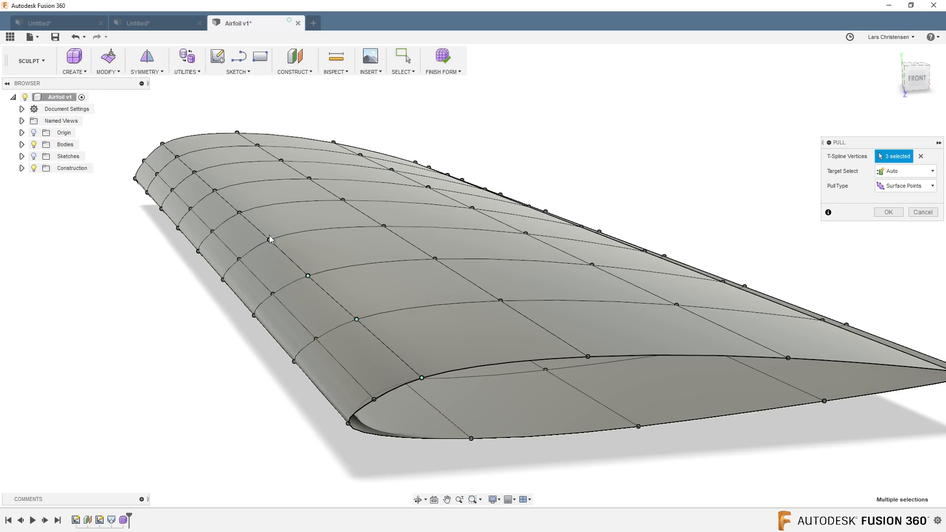
pyautogui.click(270, 242)
pyautogui.click(240, 215)
pyautogui.click(215, 193)
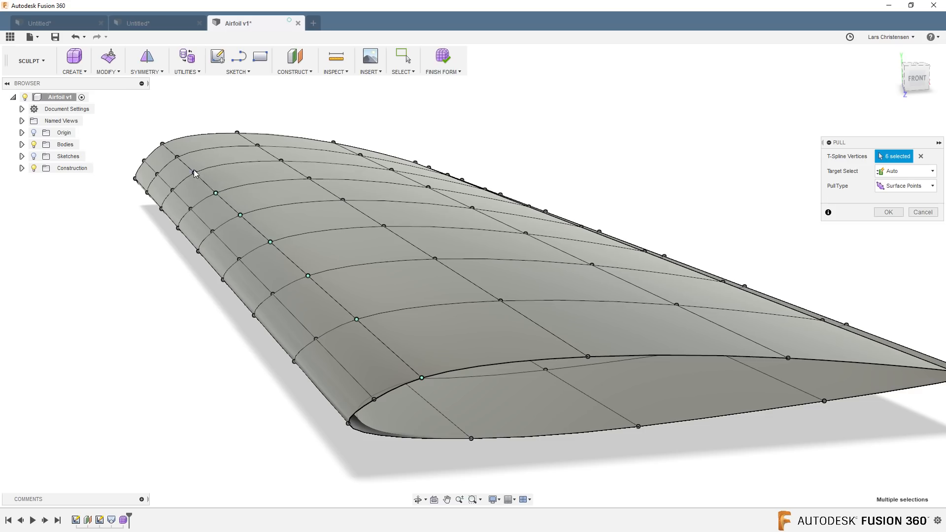
pyautogui.click(195, 174)
pyautogui.click(178, 158)
pyautogui.click(163, 146)
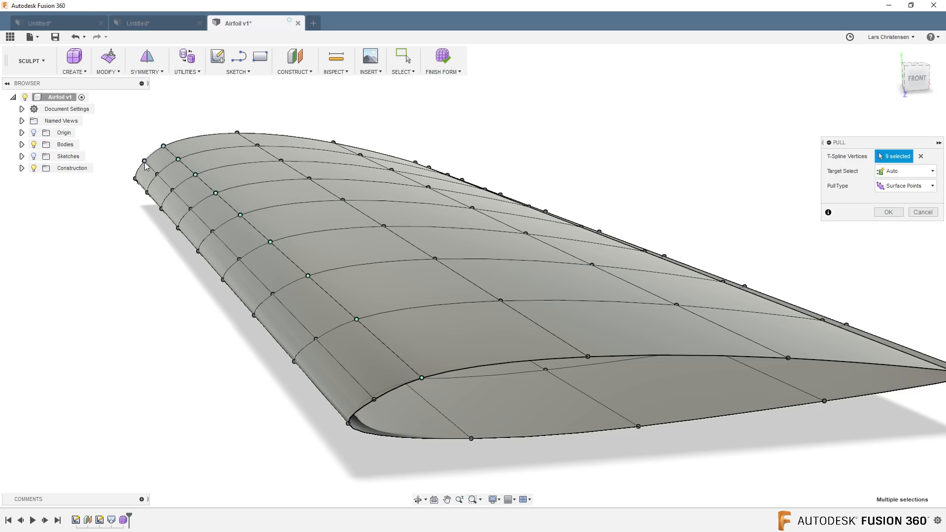
# Step: Add the nine vertices of the inserted edge loop near the nose to the Pull selection
pyautogui.click(144, 163)
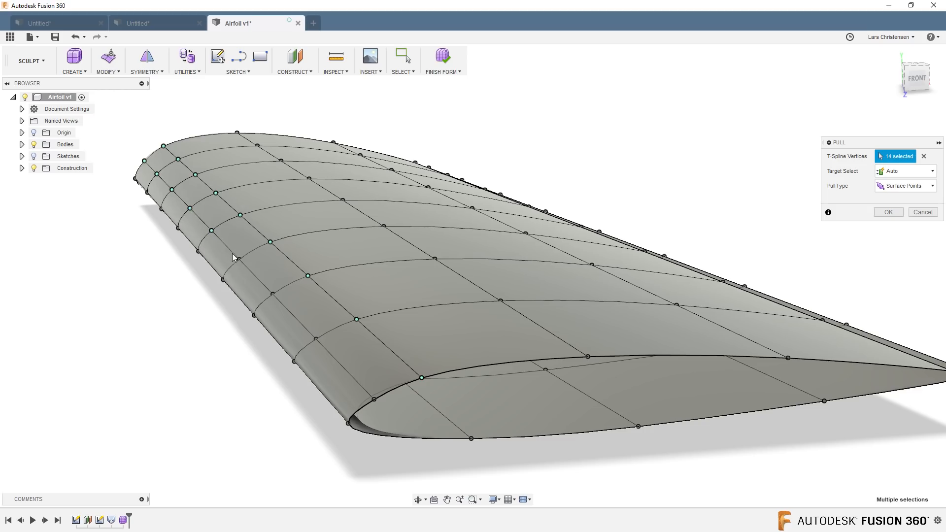
pyautogui.click(273, 294)
pyautogui.click(315, 339)
pyautogui.click(374, 399)
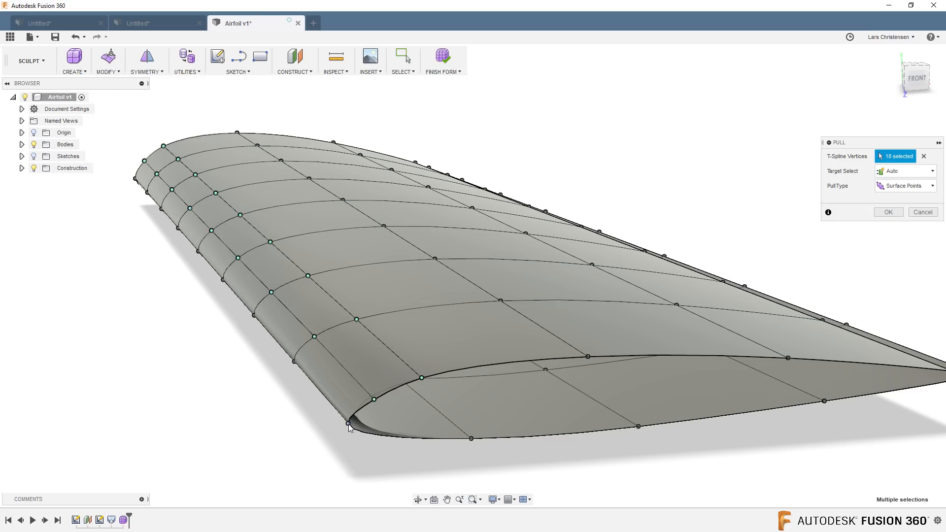
# Step: Add all nine vertices along the wing's leading edge to the Pull selection
pyautogui.click(348, 423)
pyautogui.click(294, 362)
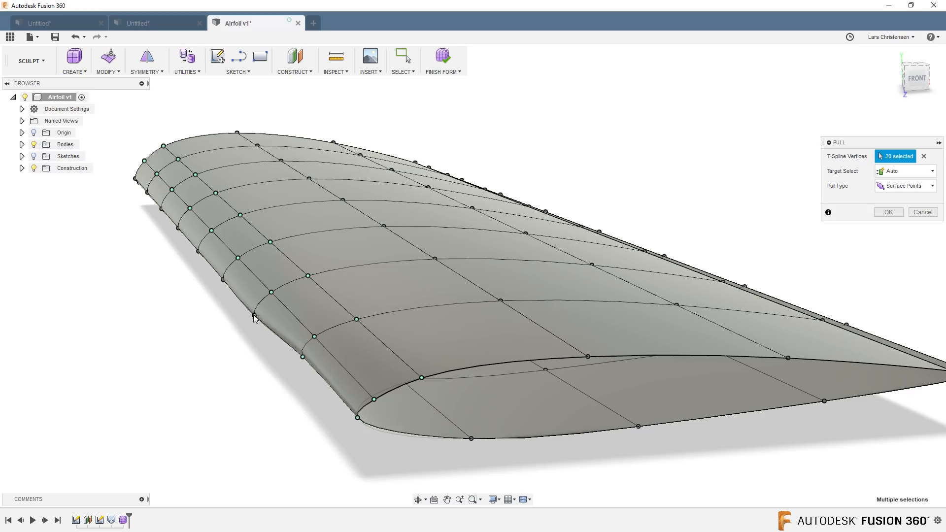
pyautogui.click(254, 315)
pyautogui.click(222, 279)
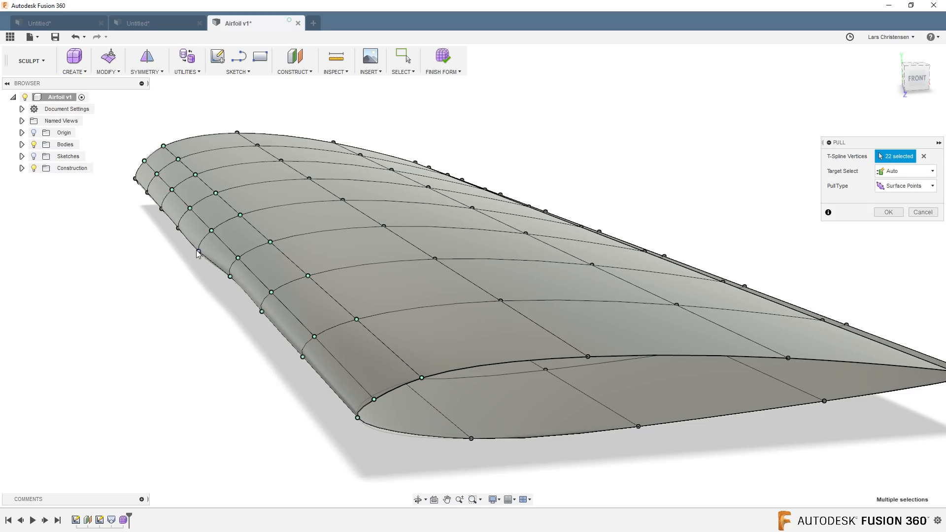
pyautogui.click(198, 252)
pyautogui.click(178, 227)
pyautogui.click(162, 210)
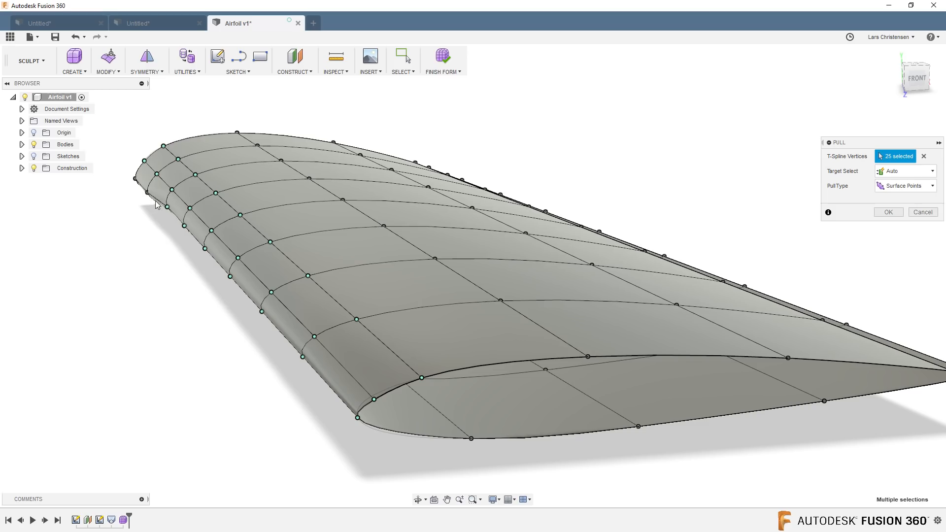
pyautogui.click(147, 193)
pyautogui.click(138, 179)
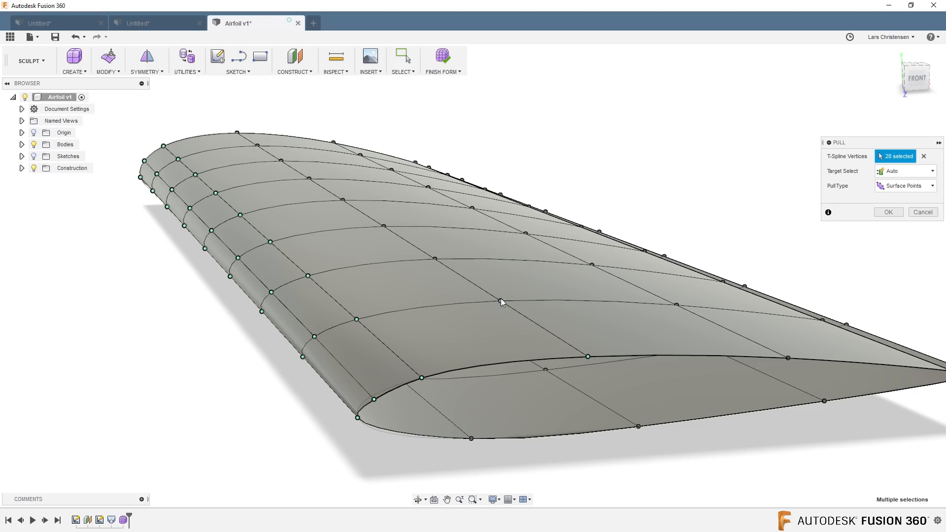
# Step: Add the nine vertices of the next upper-surface edge loop towards the trailing edge to the Pull selection
pyautogui.click(383, 227)
pyautogui.click(309, 178)
pyautogui.click(280, 161)
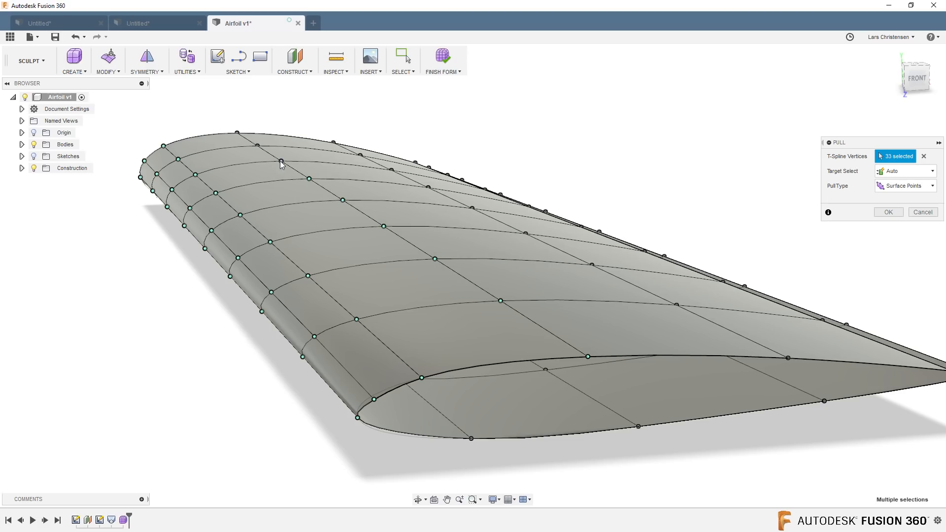
pyautogui.click(257, 146)
pyautogui.click(237, 133)
# Step: Add the first two lower-surface vertices behind the nose at the front end, inspect the leading edge, and apply the Pull
pyautogui.keyDown('shift'); pyautogui.moveTo(210, 377); pyautogui.dragTo(266, 464, button='middle'); pyautogui.keyUp('shift')
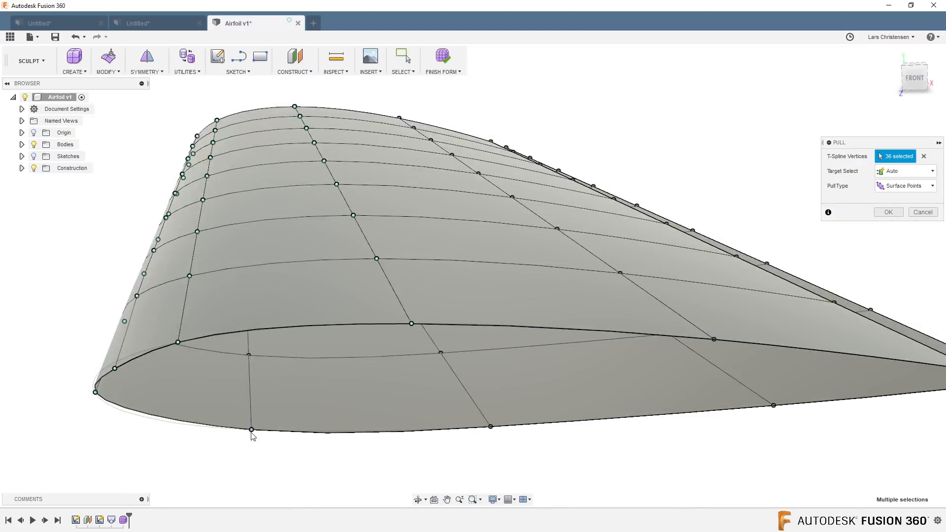
pyautogui.click(249, 354)
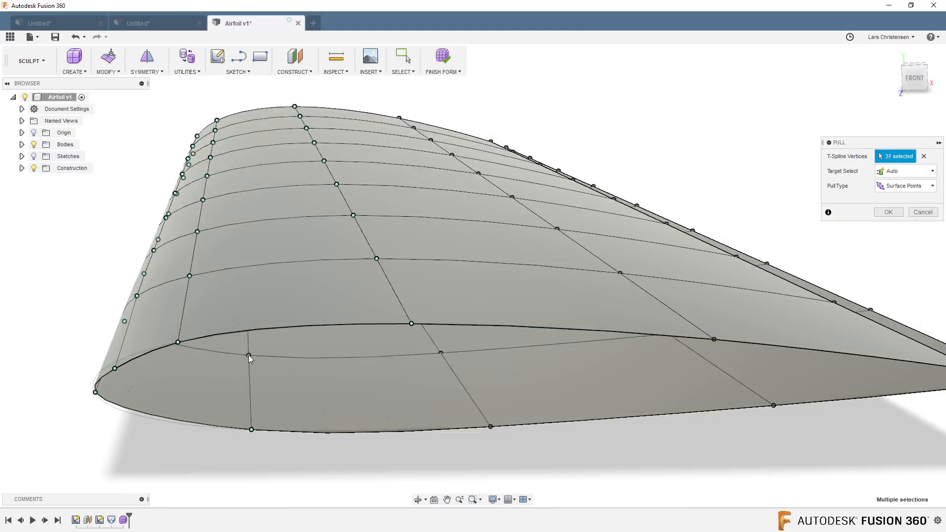
pyautogui.keyDown('shift'); pyautogui.moveTo(110, 418); pyautogui.dragTo(128, 429, button='middle'); pyautogui.keyUp('shift')
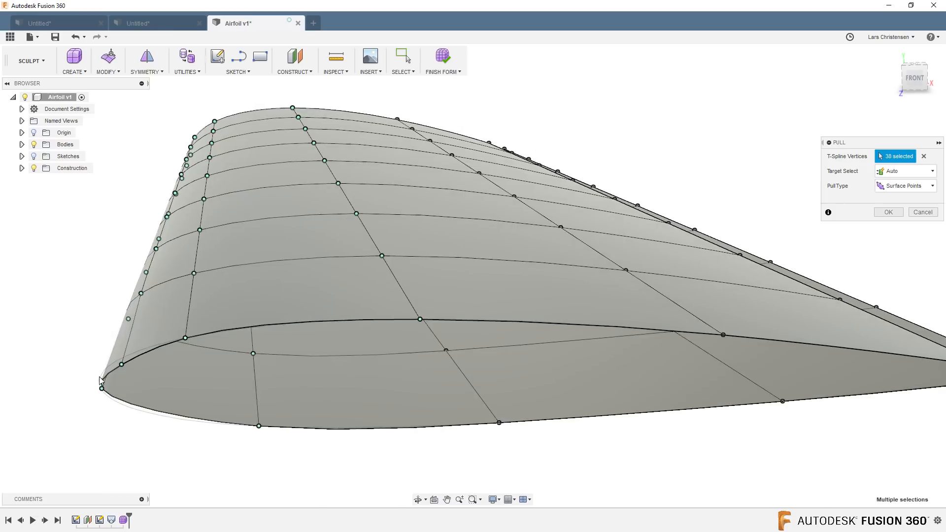
pyautogui.scroll(8, 123, 434)
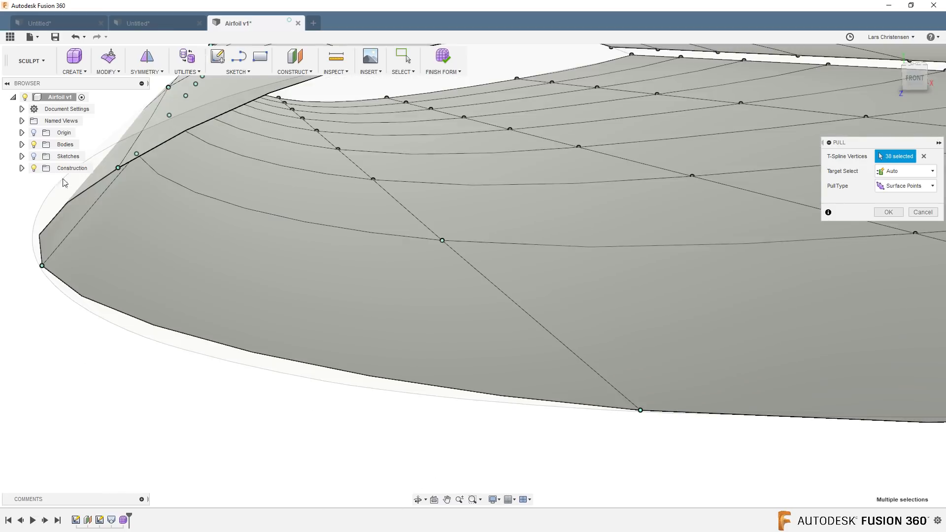
pyautogui.scroll(-6, 241, 407)
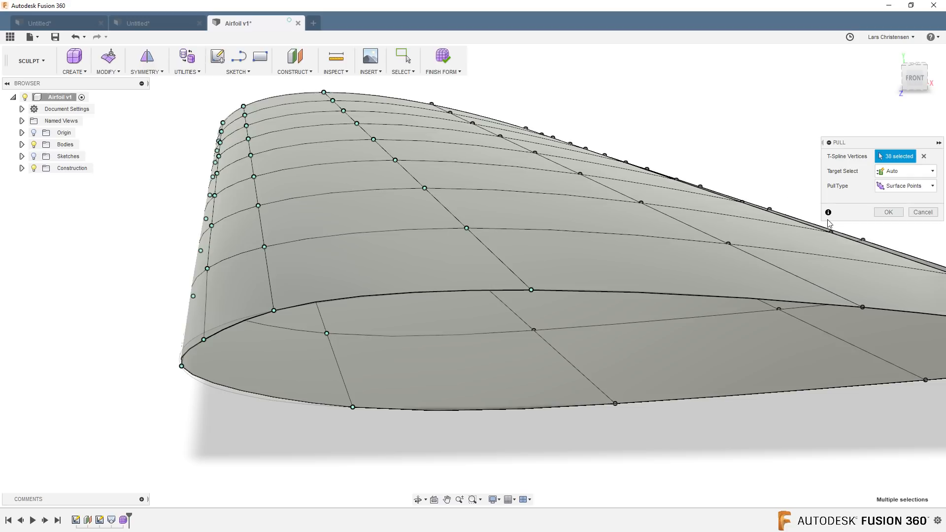
pyautogui.click(888, 213)
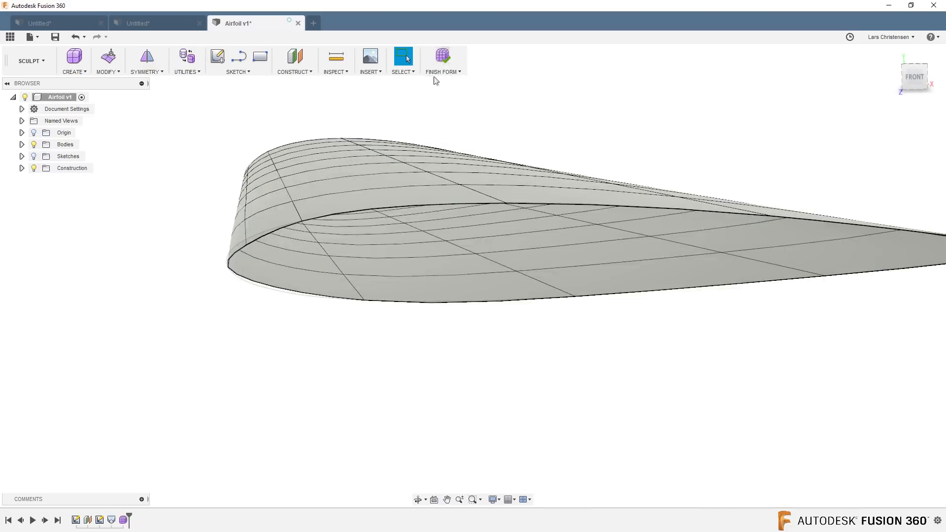
pyautogui.moveTo(188, 329)
pyautogui.keyDown('shift'); pyautogui.mouseDown(button='middle')
pyautogui.moveTo(224, 351)
pyautogui.moveTo(174, 341)
pyautogui.mouseUp(button='middle'); pyautogui.keyUp('shift')
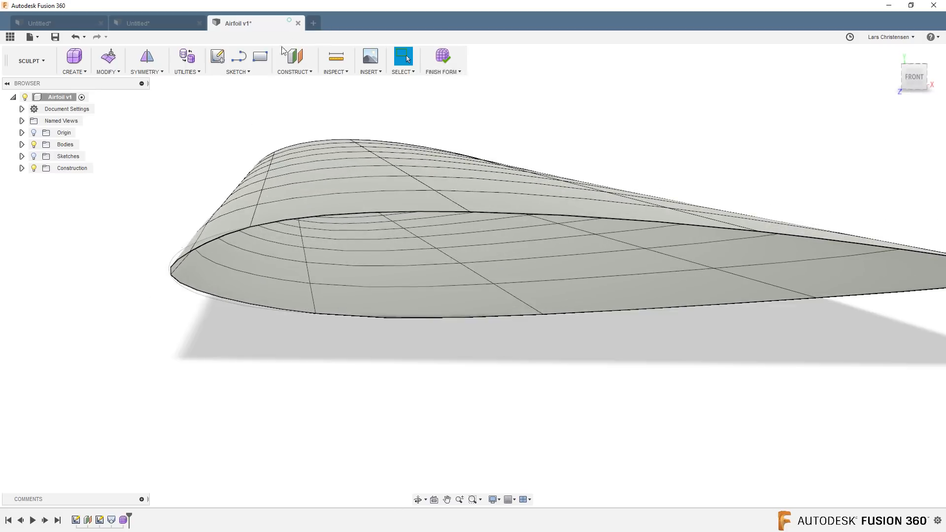
# Step: Close the modified airfoil design without saving and reopen the saved Airfoil from the recent data
pyautogui.click(10, 36)
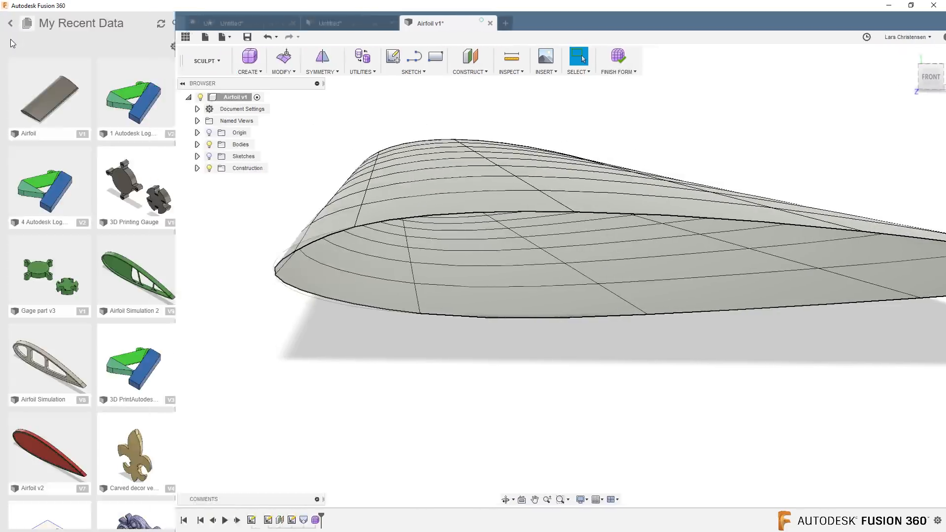
pyautogui.doubleClick(48, 105)
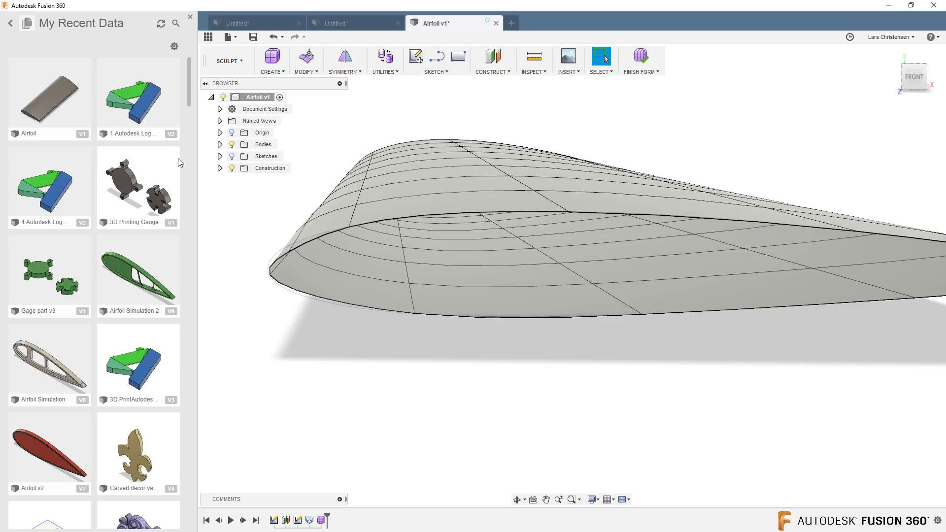
pyautogui.click(496, 22)
pyautogui.click(493, 321)
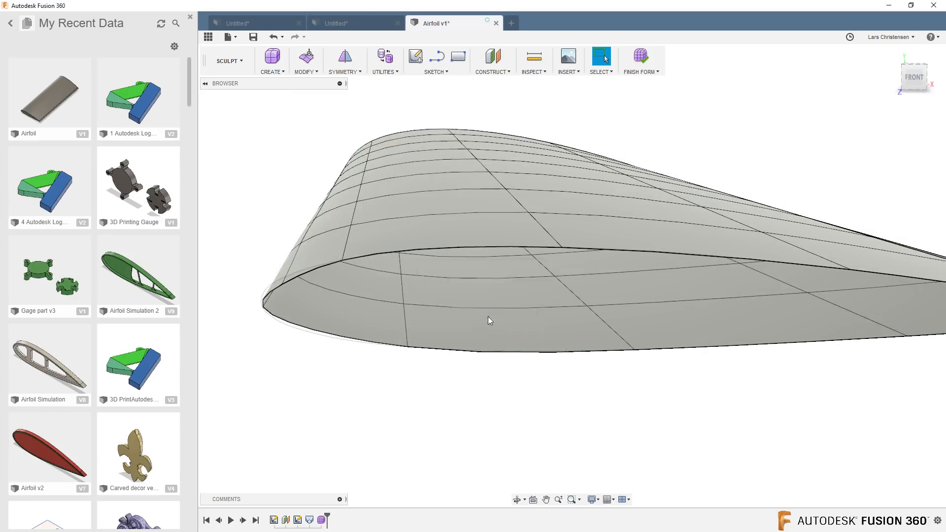
pyautogui.doubleClick(52, 101)
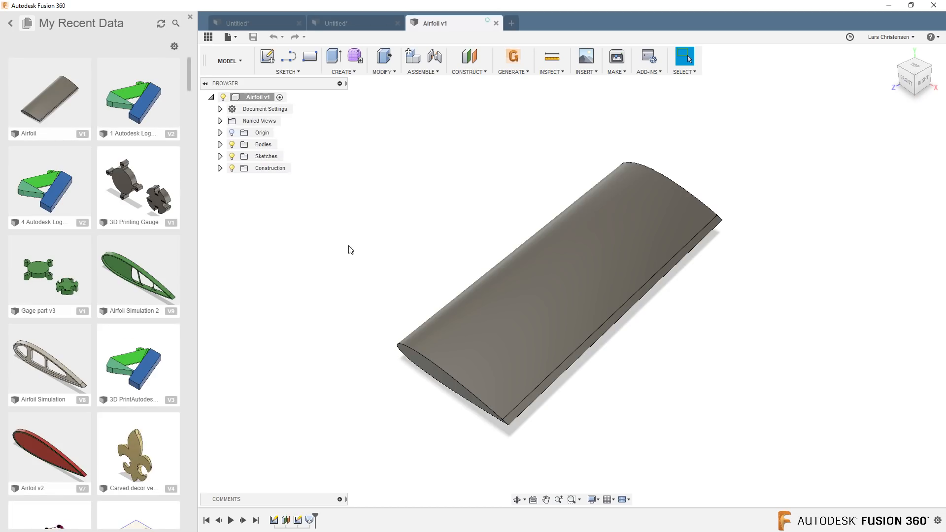
pyautogui.click(208, 37)
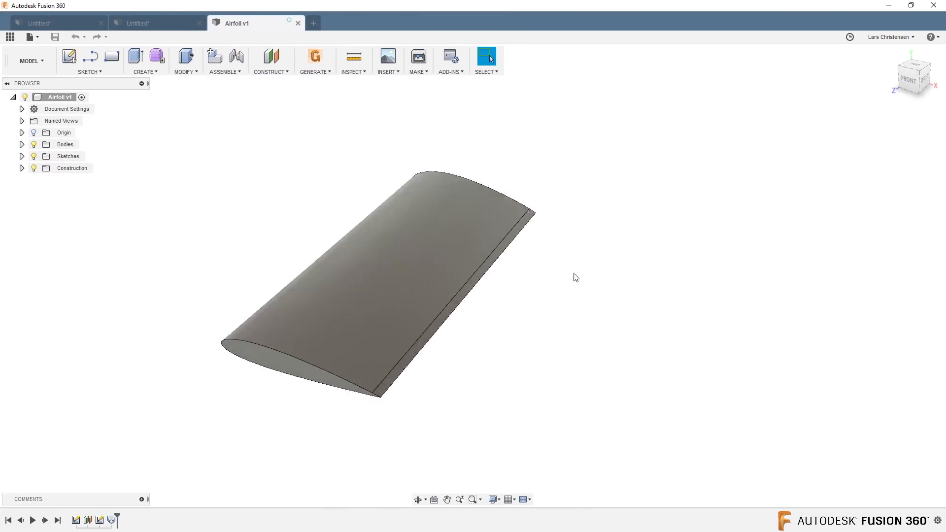
# Step: Turn off design history capture for the Airfoil design, accepting removal of its timeline
pyautogui.keyDown('shift'); pyautogui.moveTo(576, 277); pyautogui.dragTo(175, 266, button='middle'); pyautogui.keyUp('shift')
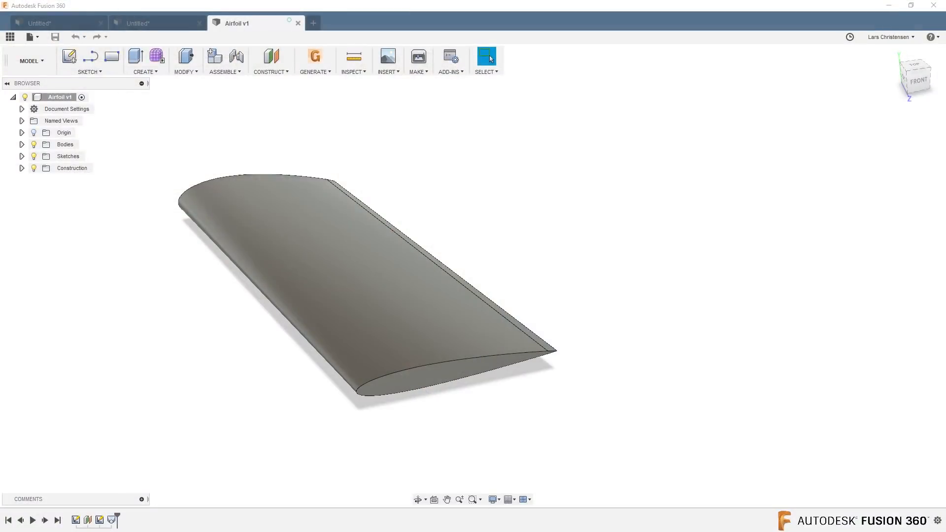
pyautogui.keyDown('shift'); pyautogui.moveTo(85, 247); pyautogui.dragTo(86, 246, button='middle'); pyautogui.keyUp('shift')
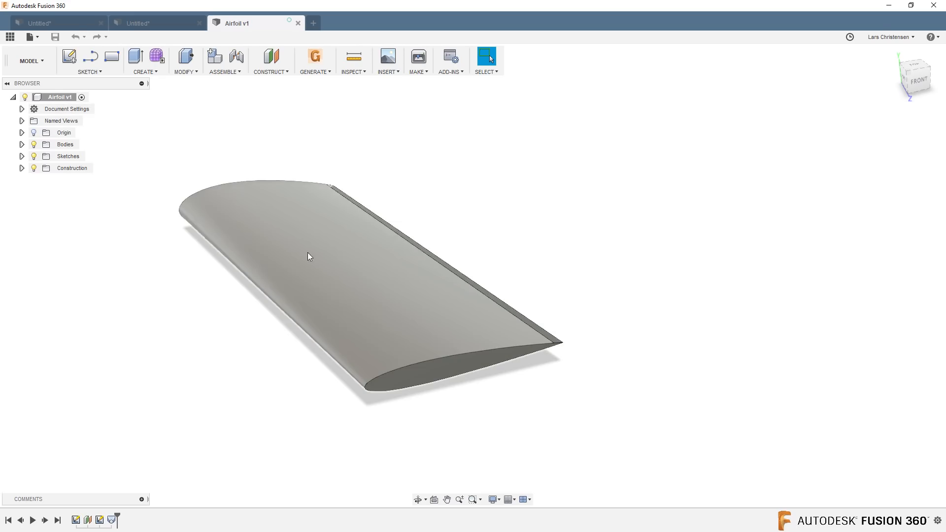
pyautogui.rightClick(64, 98)
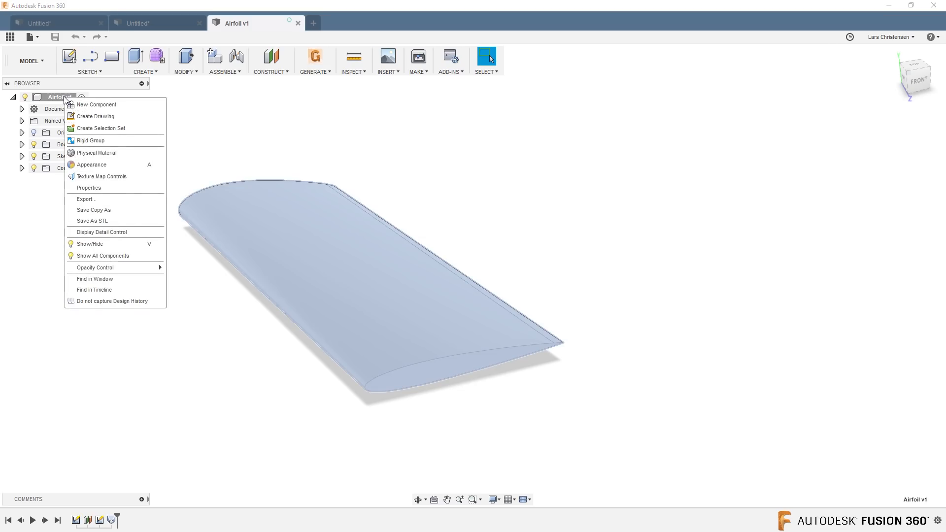
pyautogui.click(128, 301)
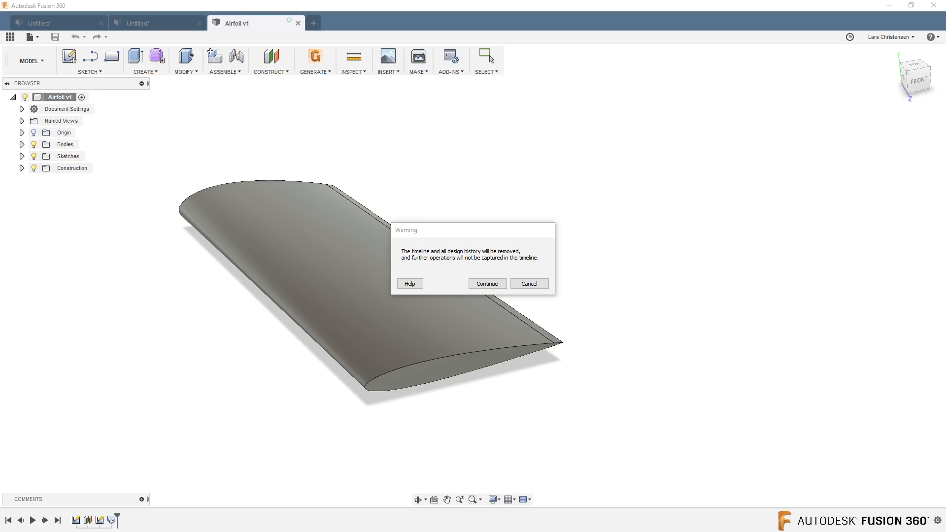
pyautogui.click(486, 284)
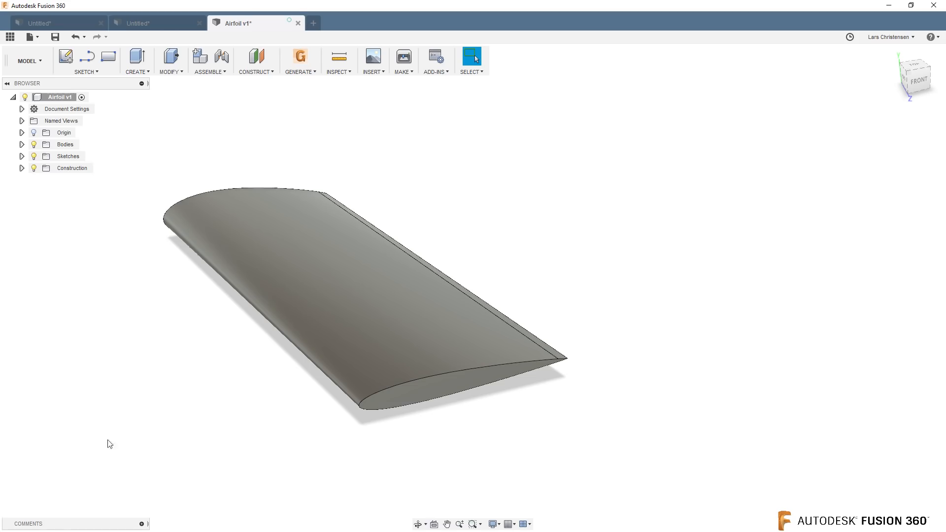
# Step: Switch to the Sculpt workspace and convert the airfoil's main curved face to a new T-Spline body with uniform 4 by 4 faces
pyautogui.click(29, 60)
pyautogui.click(21, 88)
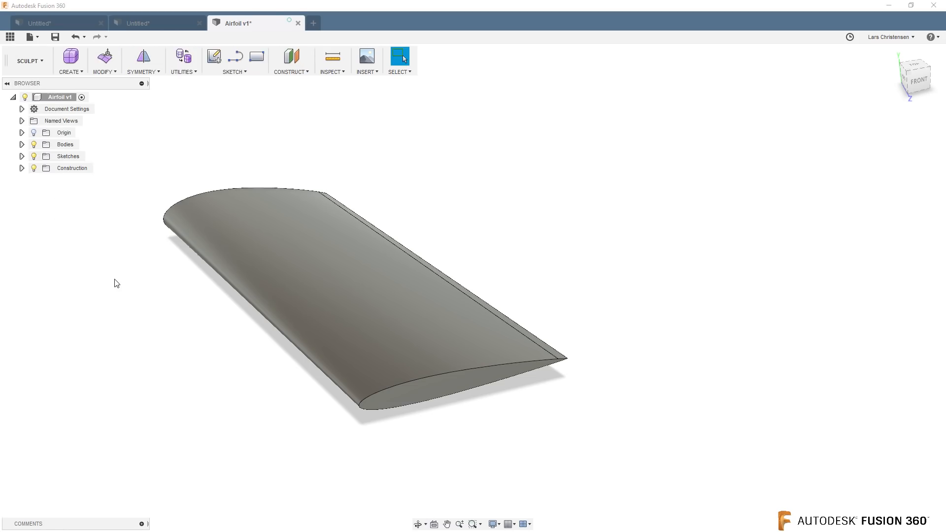
pyautogui.click(178, 72)
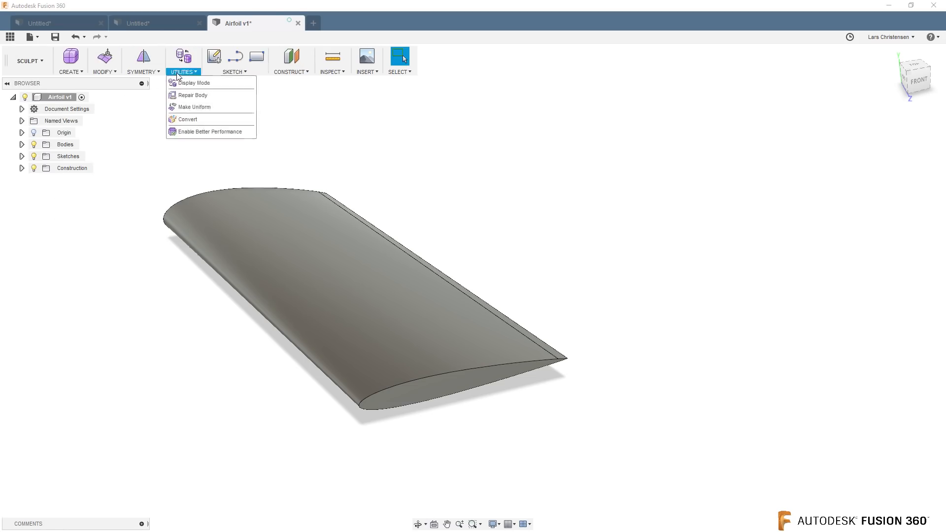
pyautogui.click(182, 120)
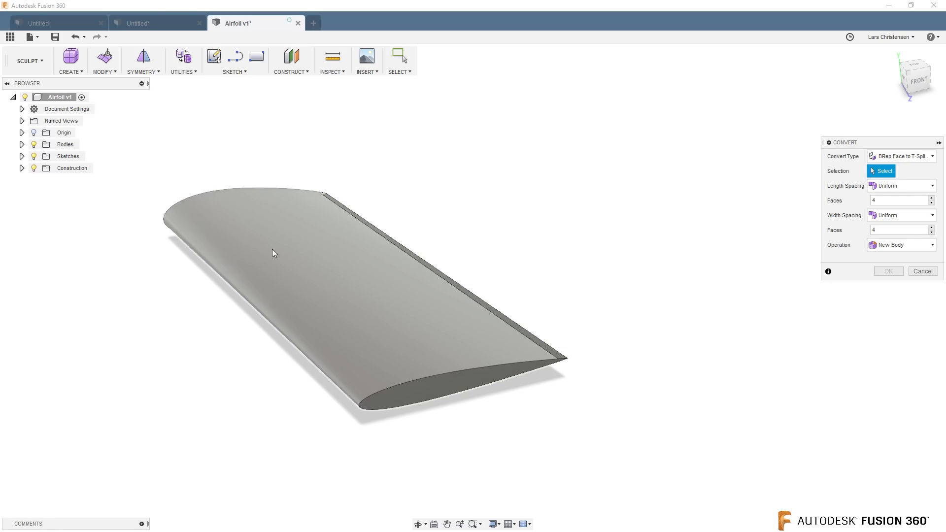
pyautogui.click(272, 249)
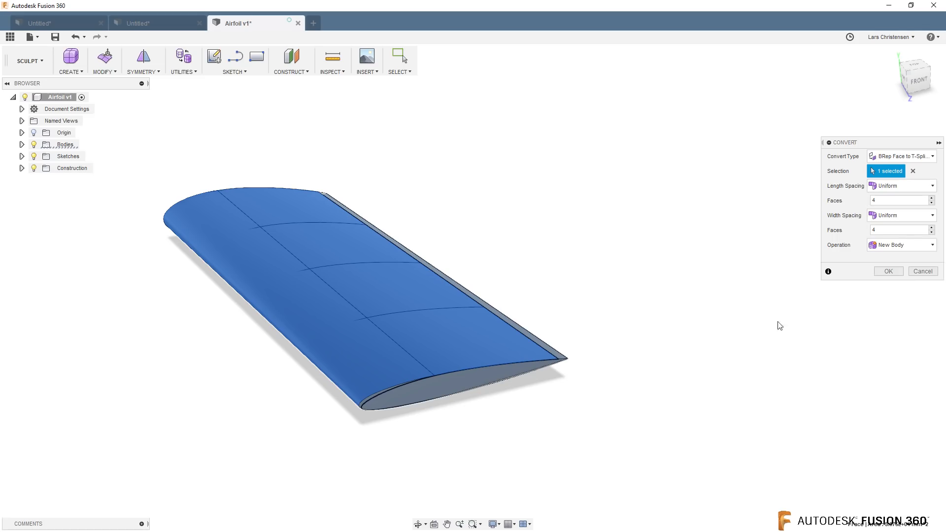
pyautogui.click(899, 274)
# Step: List the design's bodies and hide the T-Spline Body3, leaving only the solid Body2 shown
pyautogui.scroll(2, 243, 397)
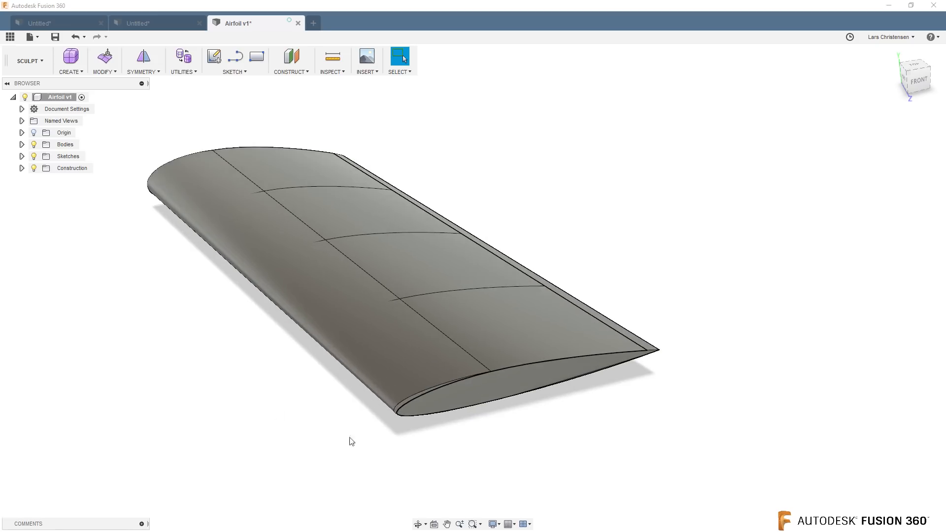
pyautogui.scroll(1, 438, 453)
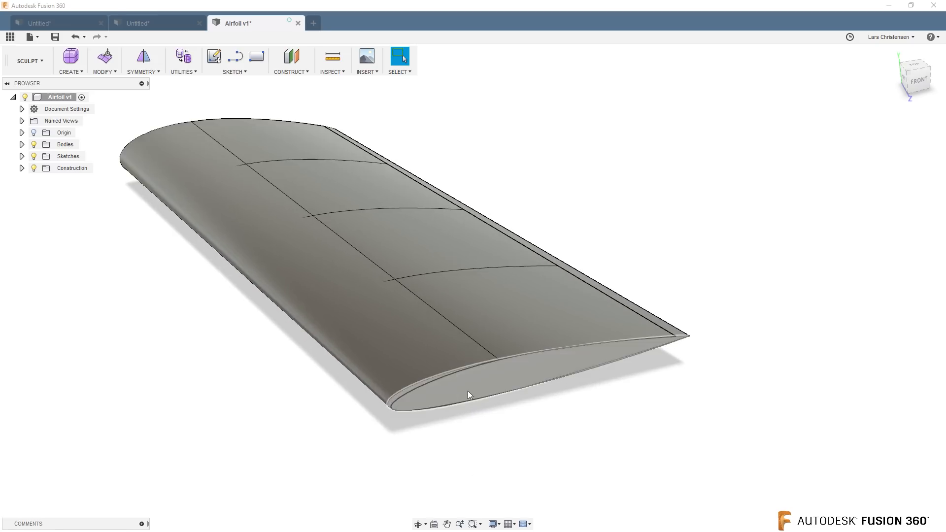
pyautogui.click(22, 145)
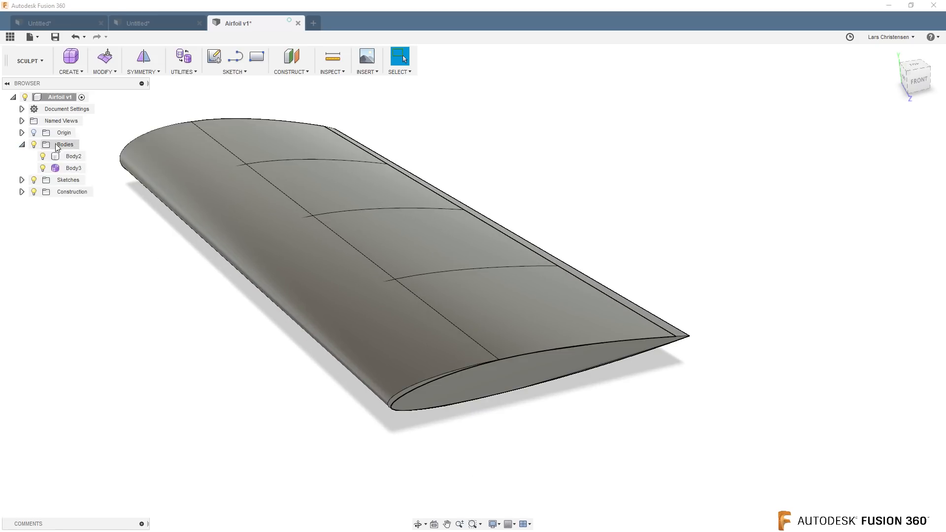
pyautogui.click(41, 158)
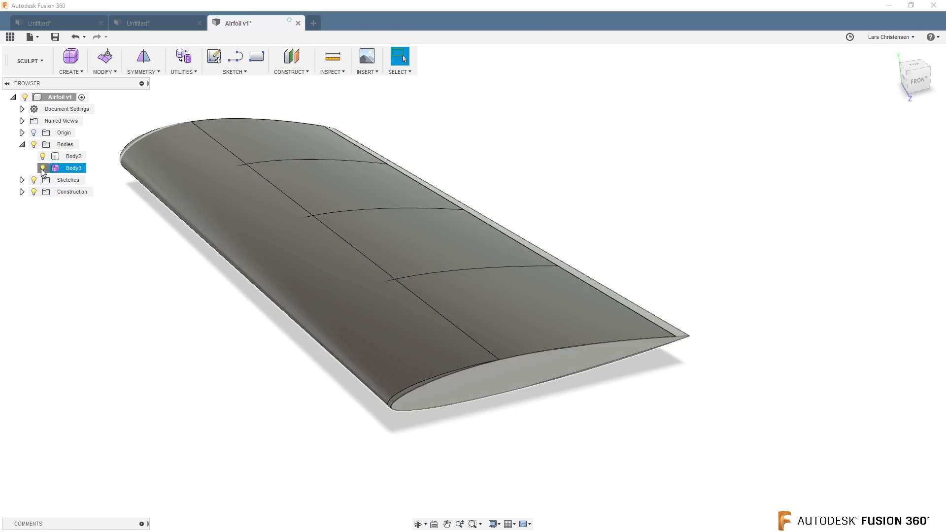
pyautogui.click(43, 169)
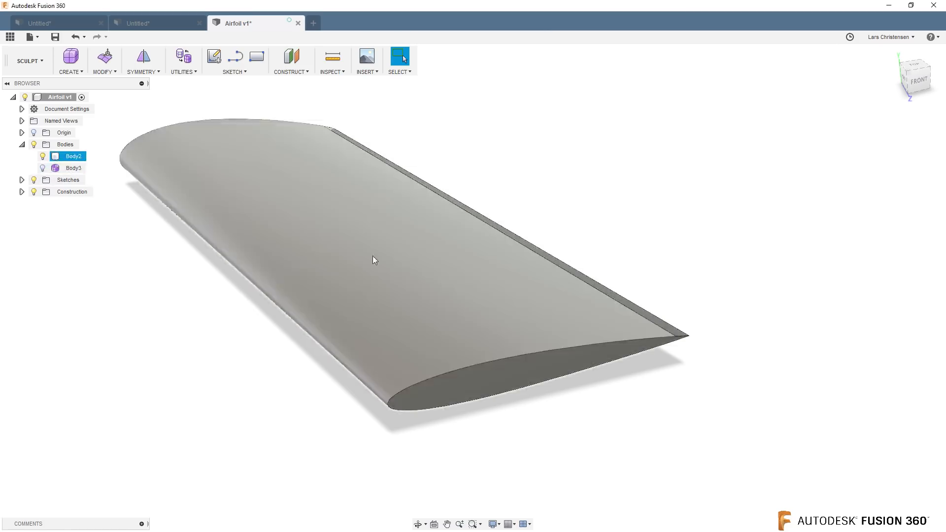
pyautogui.scroll(-1, 323, 273)
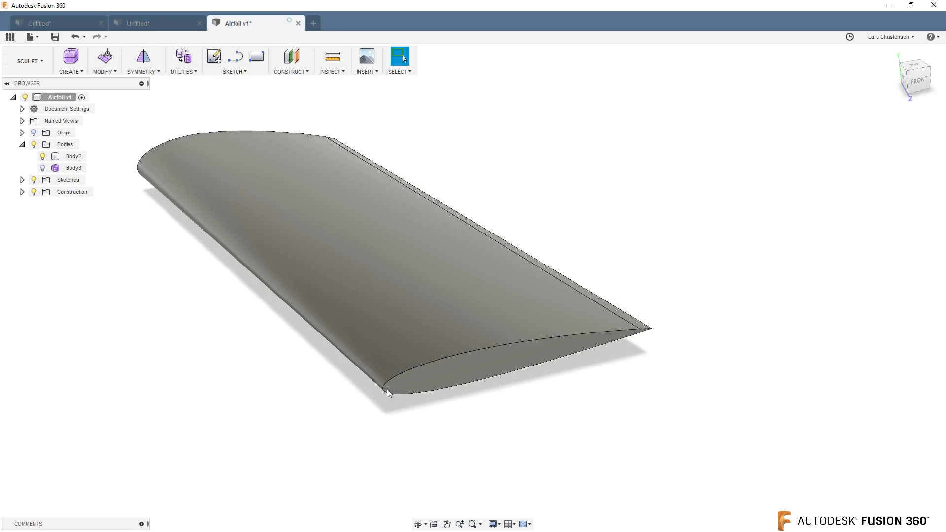
# Step: Apply the Paint - Enamel Glossy (Green) appearance to the solid airfoil body
pyautogui.rightClick(686, 242)
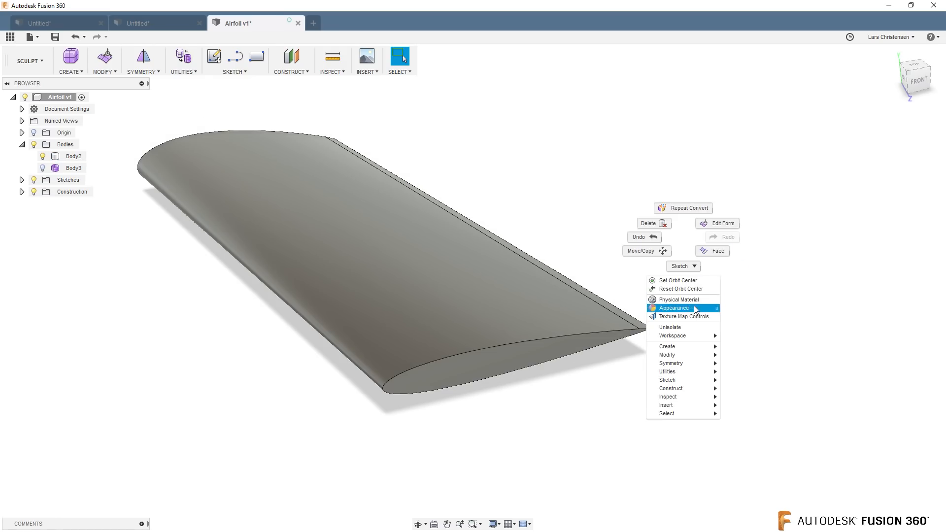
pyautogui.click(679, 310)
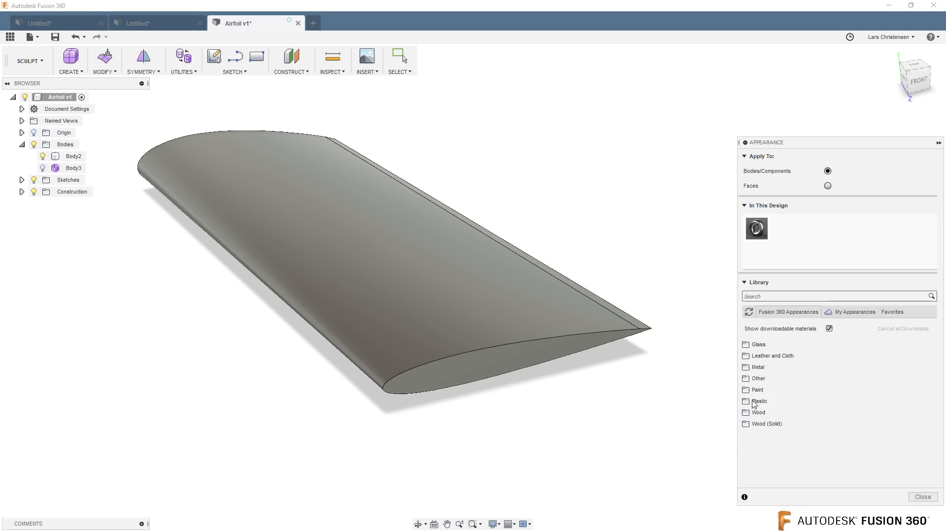
pyautogui.click(765, 389)
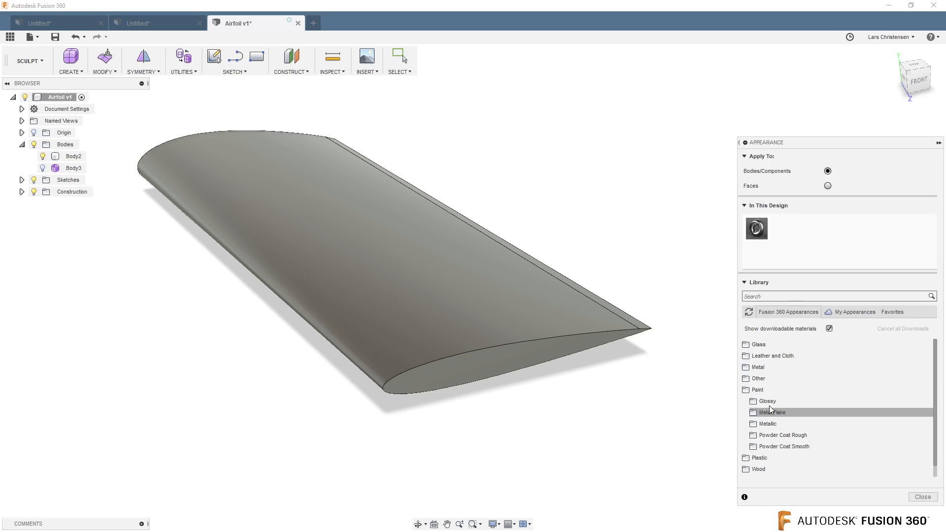
pyautogui.click(768, 402)
pyautogui.scroll(-3, 753, 462)
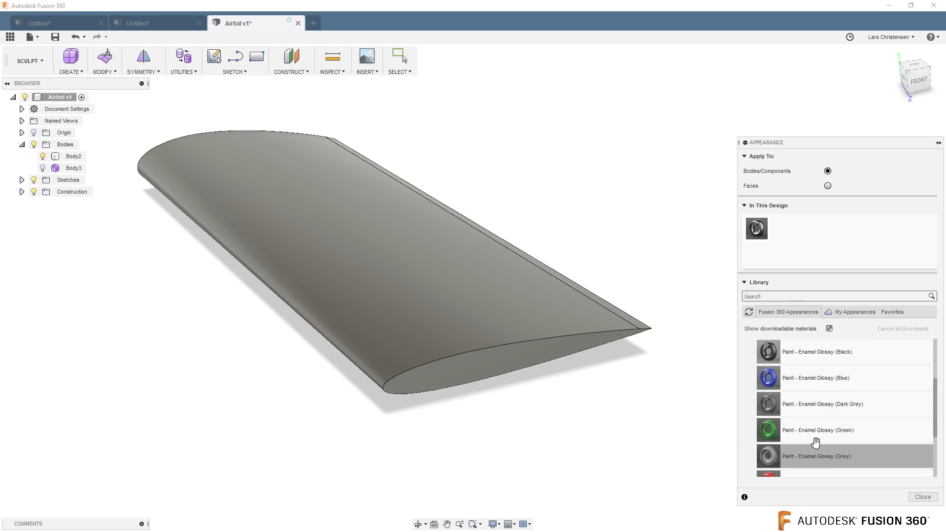
pyautogui.moveTo(804, 433); pyautogui.dragTo(410, 287)
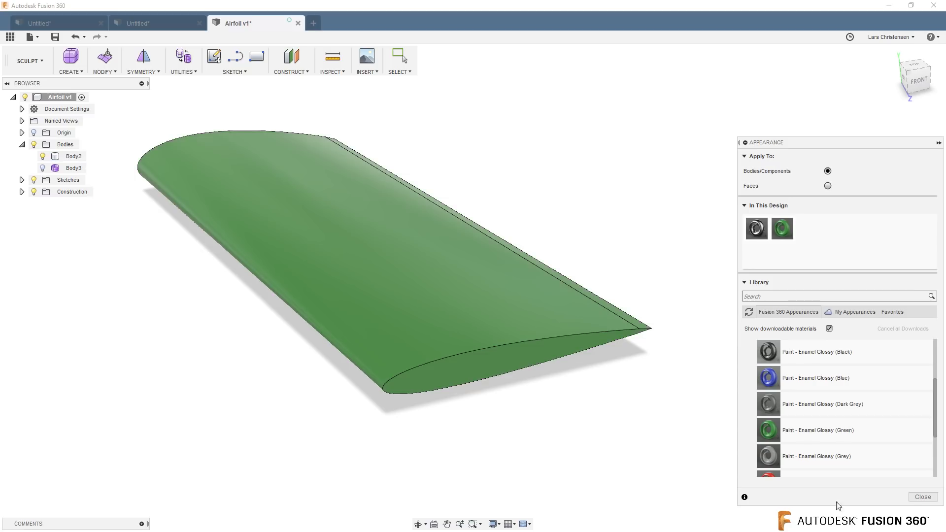
pyautogui.click(923, 496)
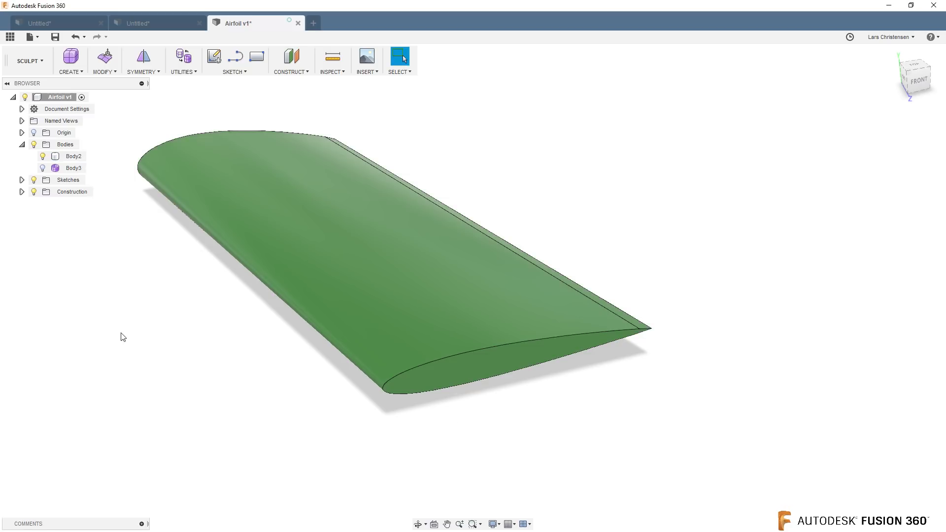
# Step: Hide the solid Body2, show the T-Spline Body3 and give it the Paint - Enamel Glossy (Red) appearance
pyautogui.click(44, 156)
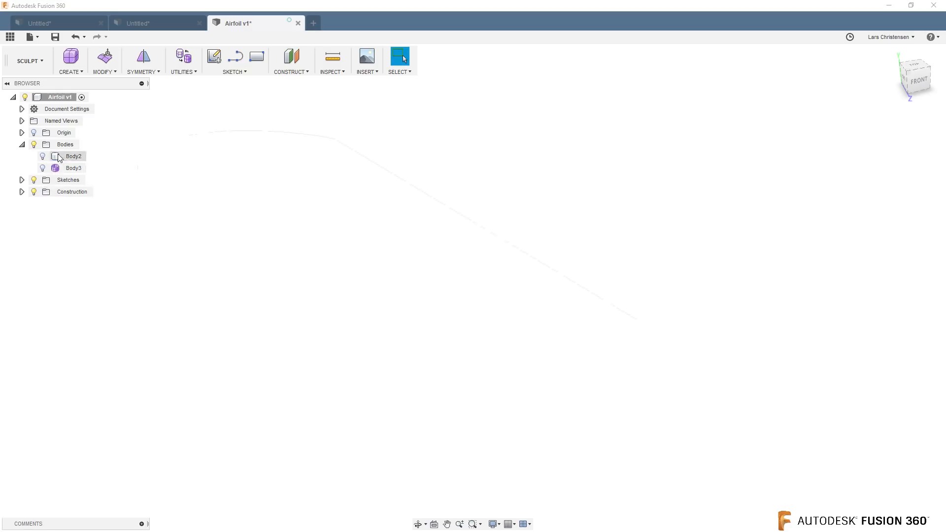
pyautogui.click(42, 168)
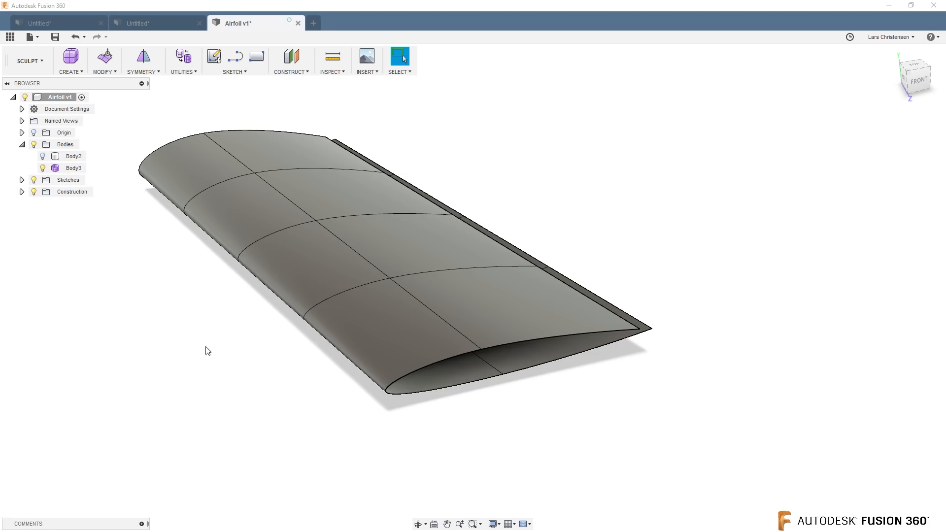
pyautogui.rightClick(753, 349)
pyautogui.click(757, 318)
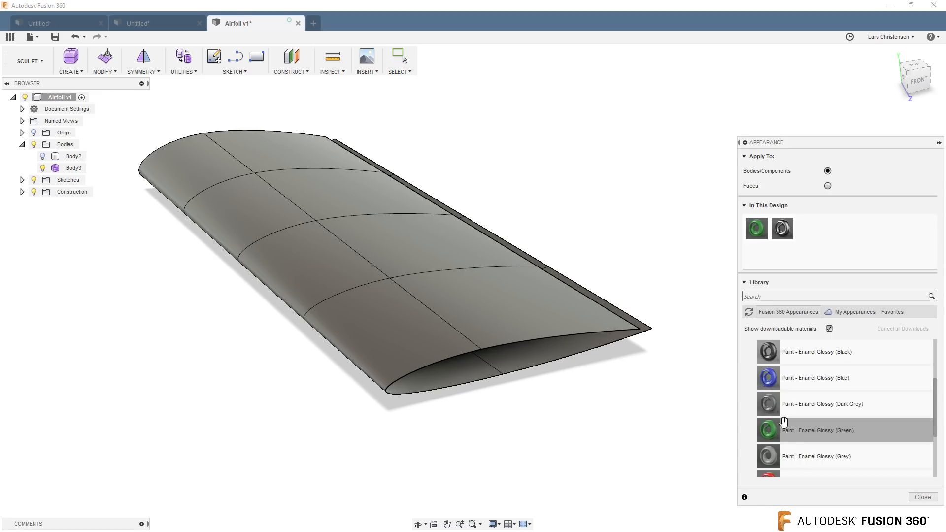
pyautogui.moveTo(769, 404)
pyautogui.mouseDown()
pyautogui.moveTo(650, 377)
pyautogui.moveTo(626, 335)
pyautogui.mouseUp()
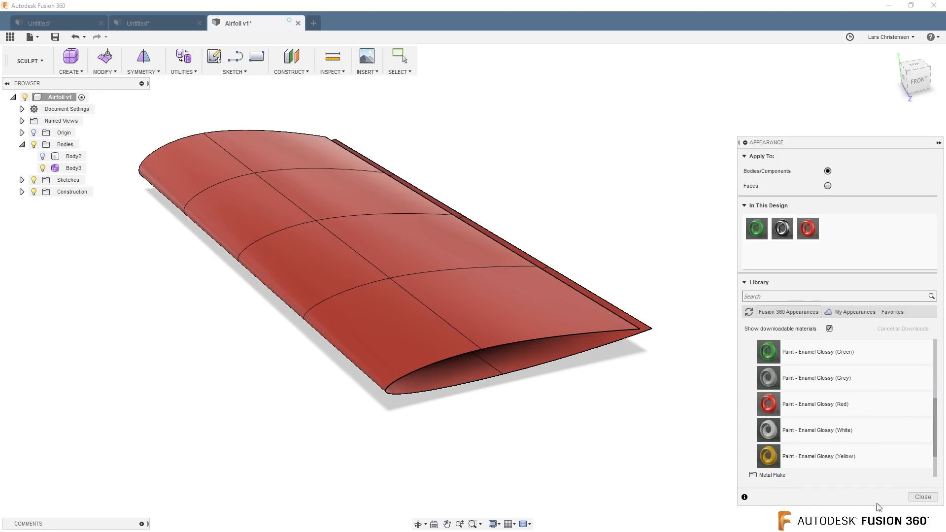
pyautogui.click(922, 497)
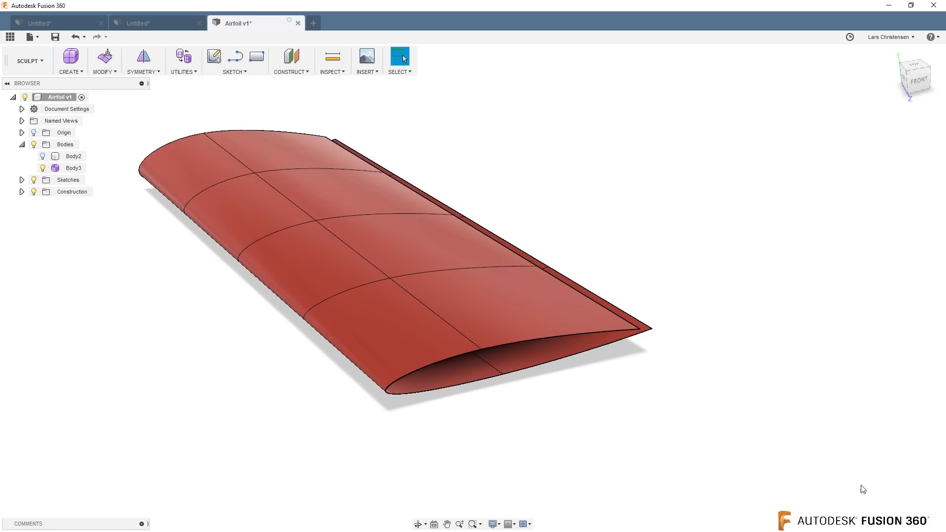
# Step: Show the solid body together with the T-Spline to compare them from the back, and hide the solid again
pyautogui.click(42, 156)
pyautogui.keyDown('shift'); pyautogui.moveTo(115, 331); pyautogui.dragTo(344, 317, button='middle'); pyautogui.keyUp('shift')
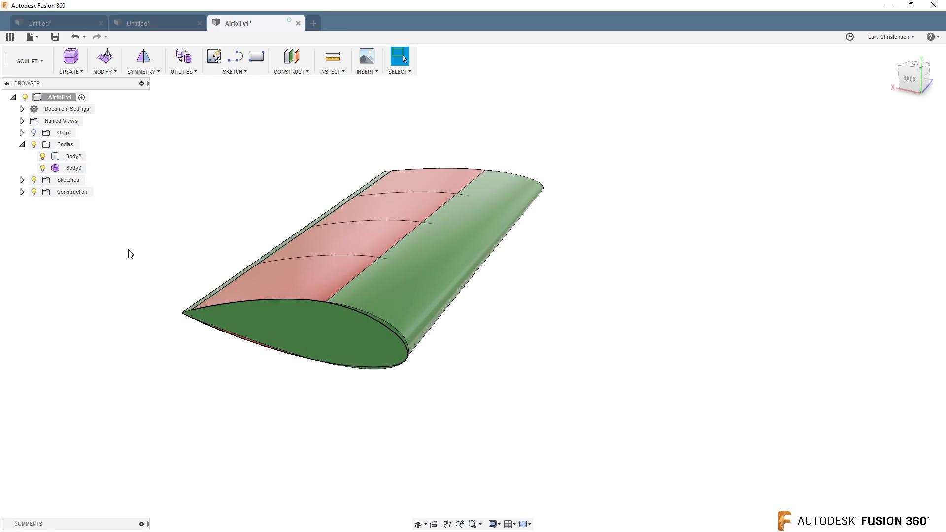
pyautogui.click(43, 156)
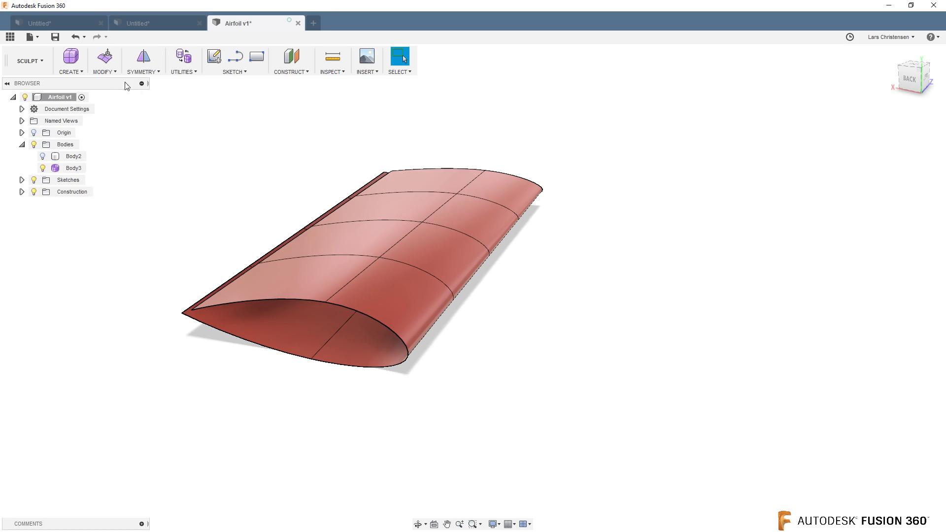
# Step: Insert a simple, single-sided edge at location 0.50 beside the full spanwise edge loop on the upper surface, towards the nose
pyautogui.click(111, 73)
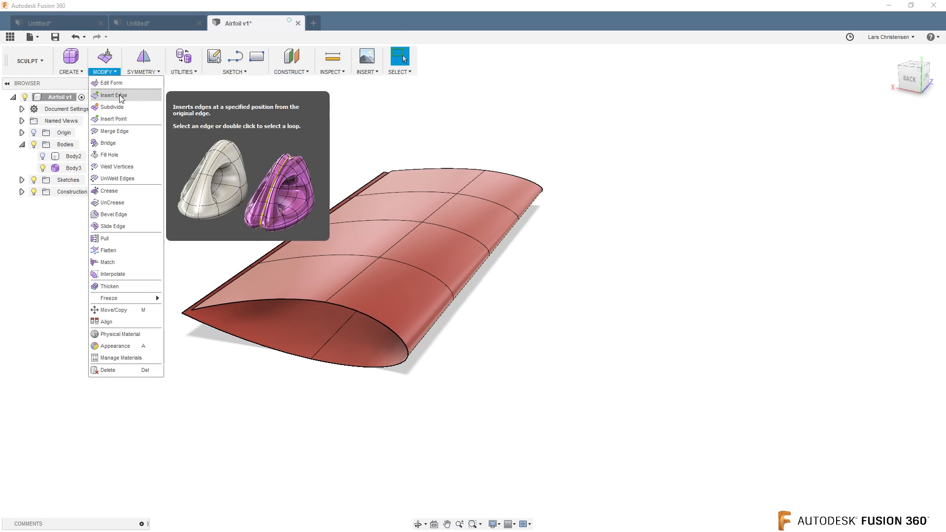
pyautogui.click(113, 95)
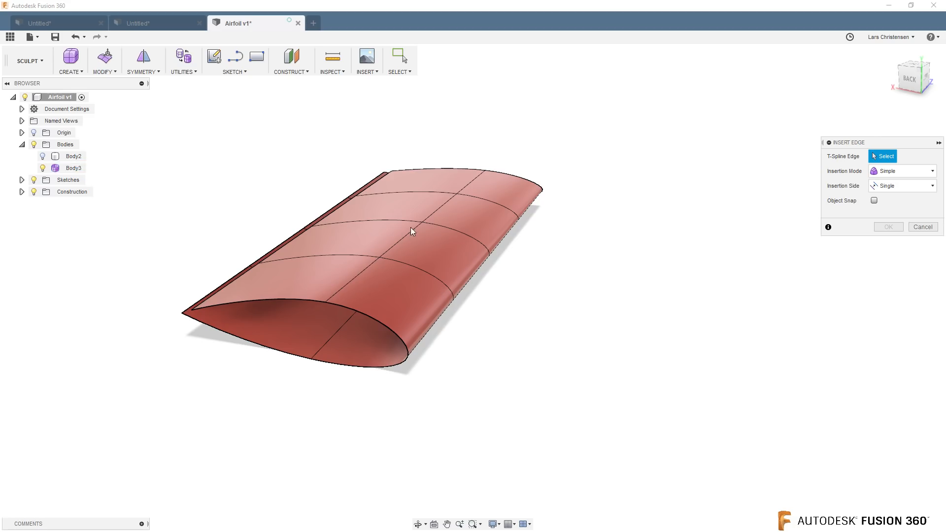
pyautogui.click(353, 279)
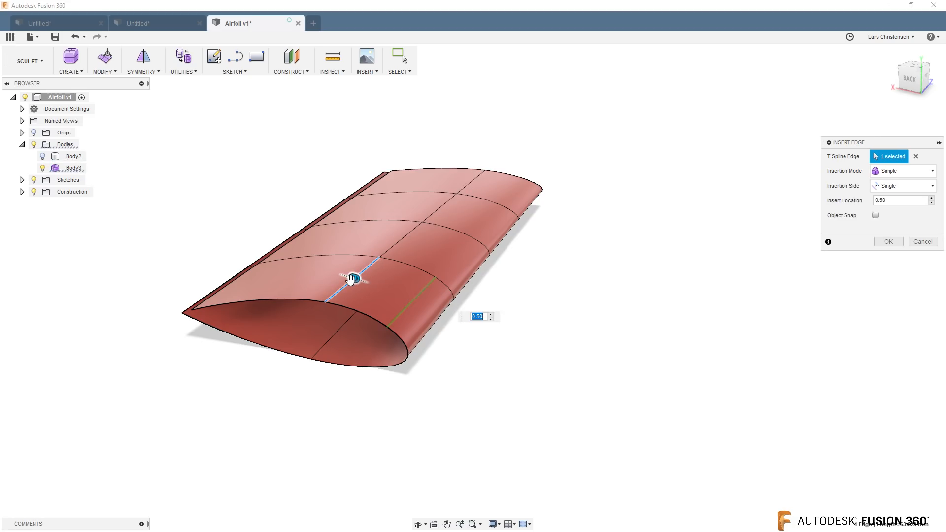
pyautogui.click(915, 156)
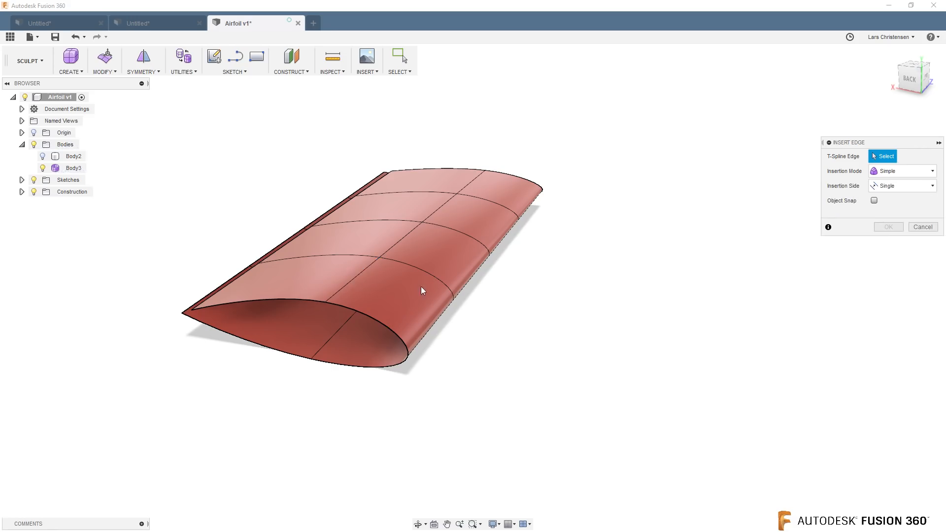
pyautogui.doubleClick(341, 286)
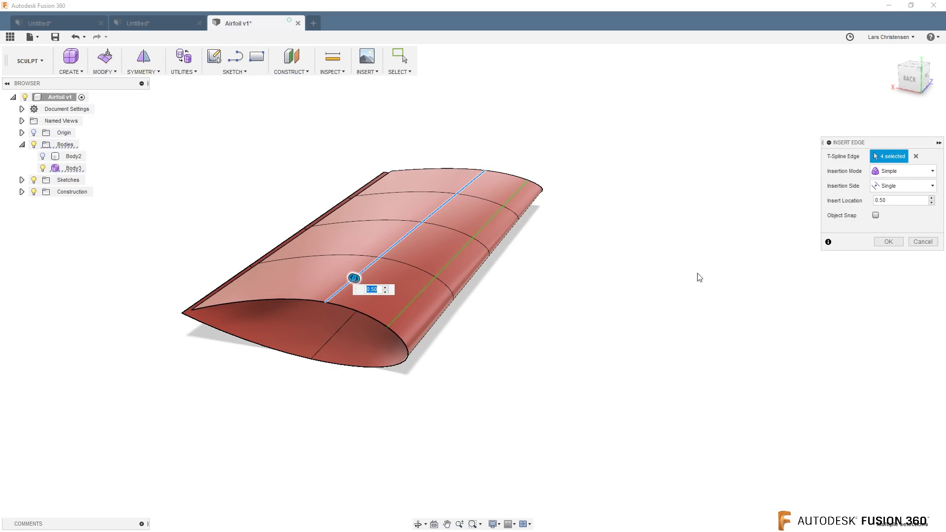
pyautogui.click(889, 242)
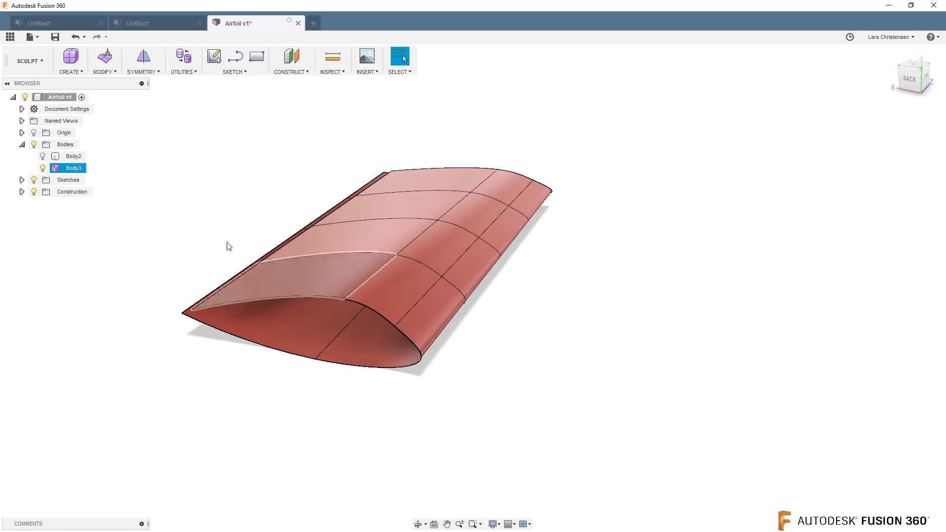
# Step: Show the solid Body2 and pull all T-Spline vertices onto it with automatic target selection and the Surface Points type
pyautogui.click(42, 156)
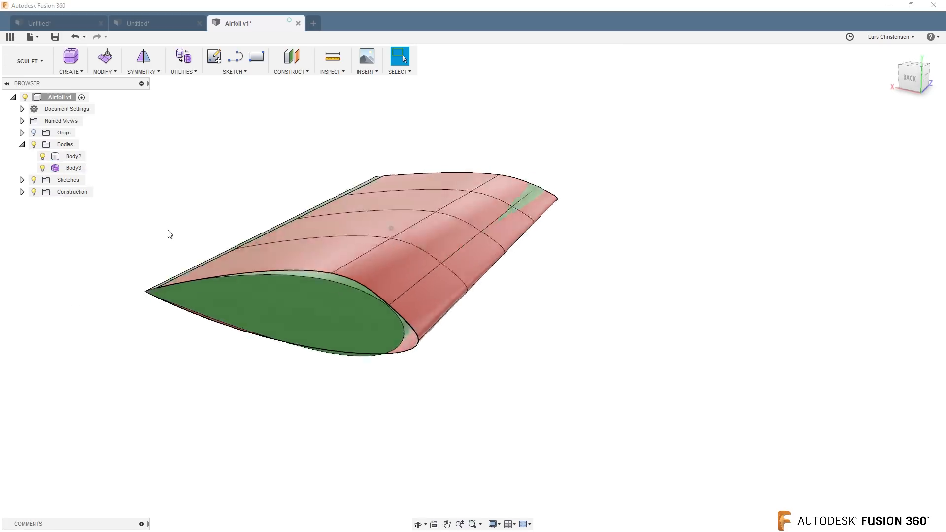
pyautogui.click(169, 131)
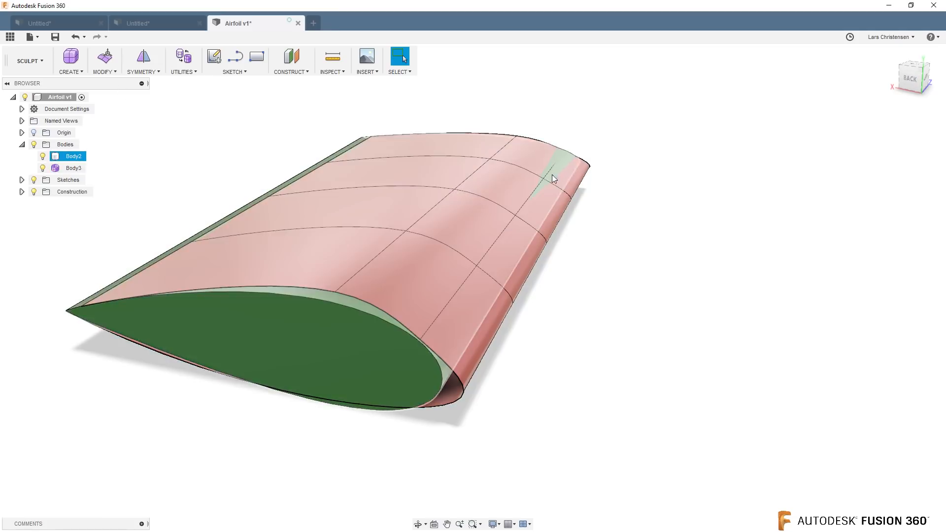
pyautogui.click(112, 72)
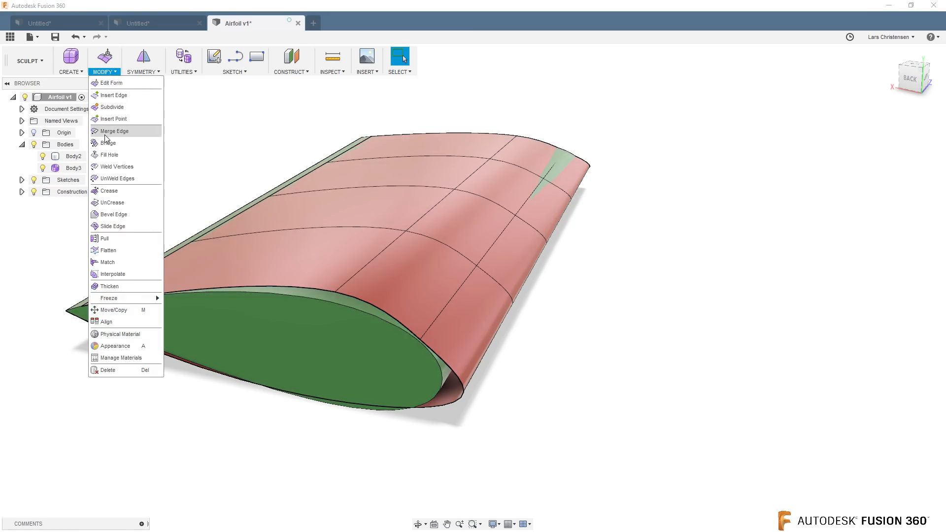
pyautogui.click(106, 239)
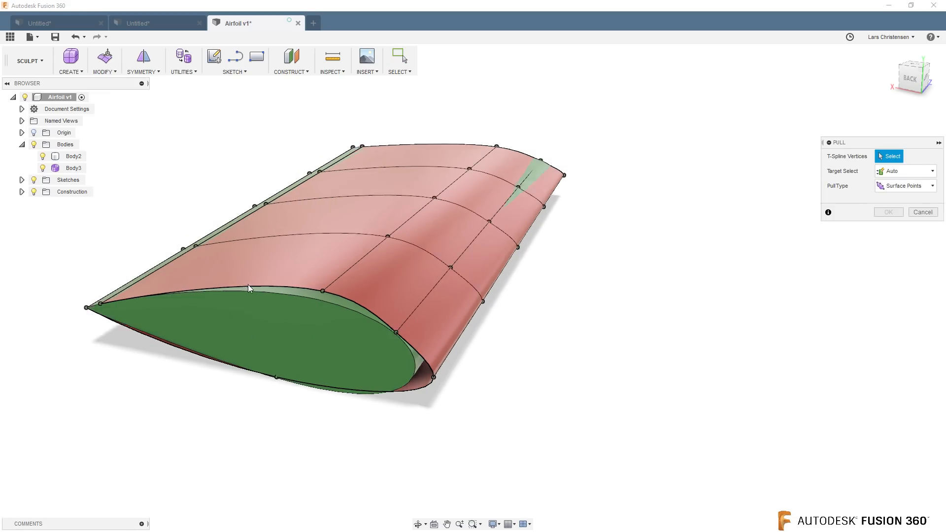
pyautogui.scroll(-2, 283, 294)
pyautogui.moveTo(105, 114); pyautogui.dragTo(605, 485)
pyautogui.scroll(2, 344, 228)
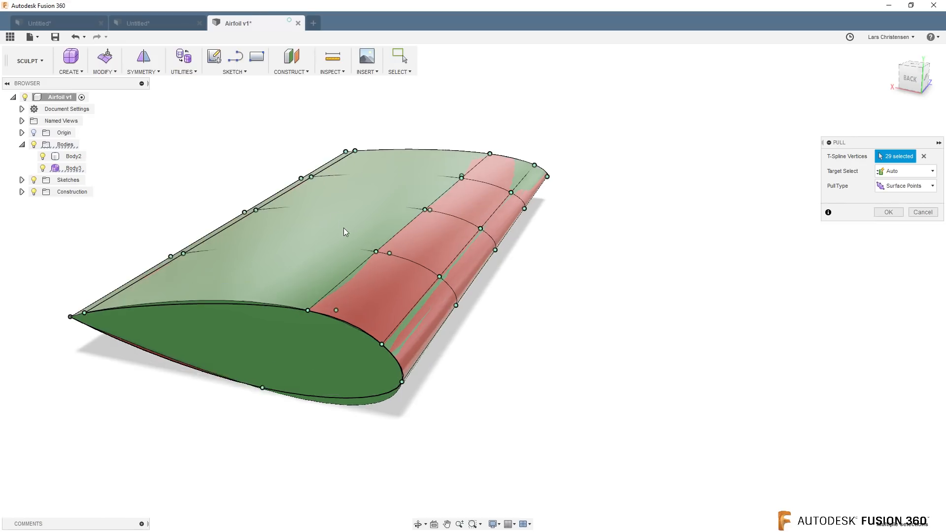
pyautogui.click(889, 212)
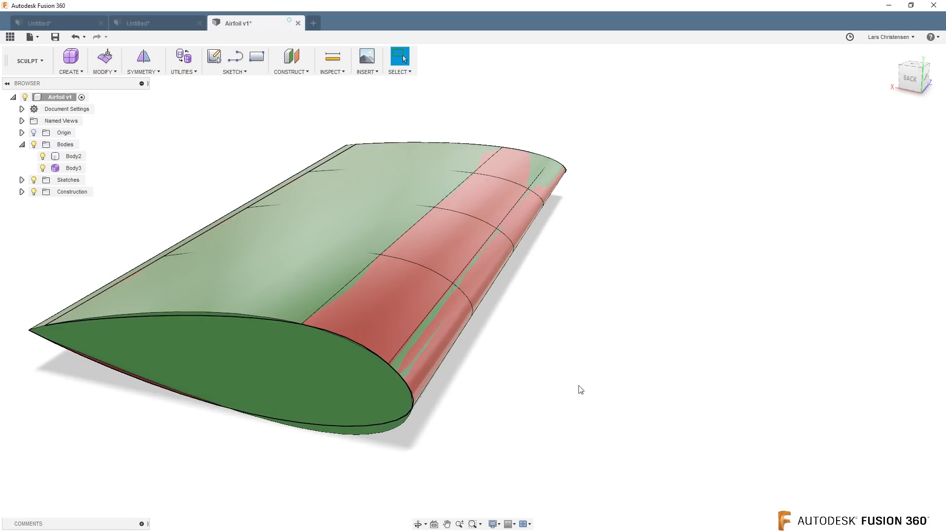
# Step: Try moving the vertex on the upper profile edge at the T-Spline's near end with Edit Form, and undo the move
pyautogui.scroll(2, 329, 465)
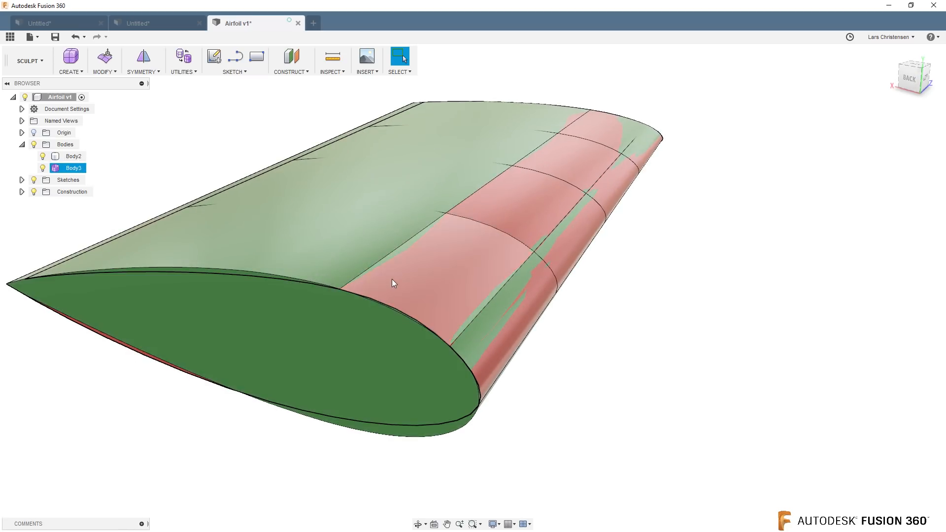
pyautogui.rightClick(596, 295)
pyautogui.click(624, 276)
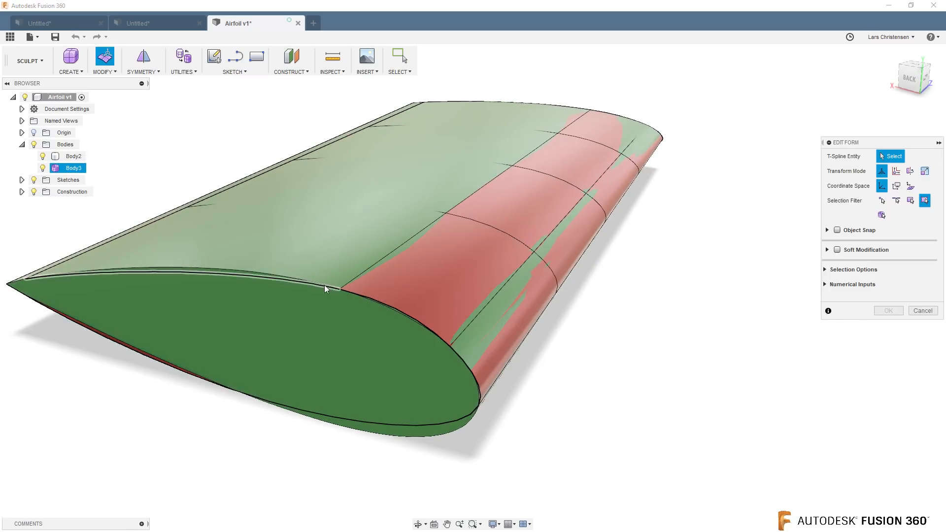
pyautogui.click(339, 291)
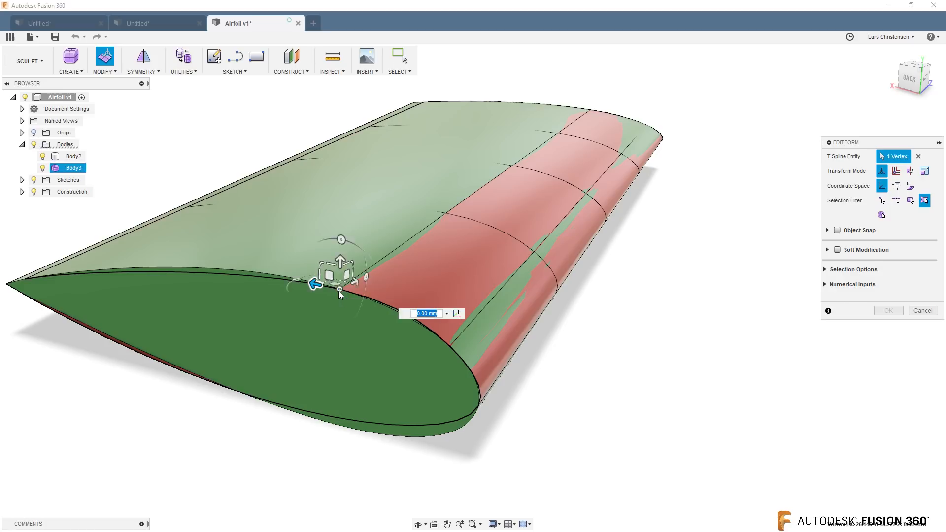
pyautogui.moveTo(332, 277); pyautogui.dragTo(388, 230)
pyautogui.hotkey('ctrl', 'z')
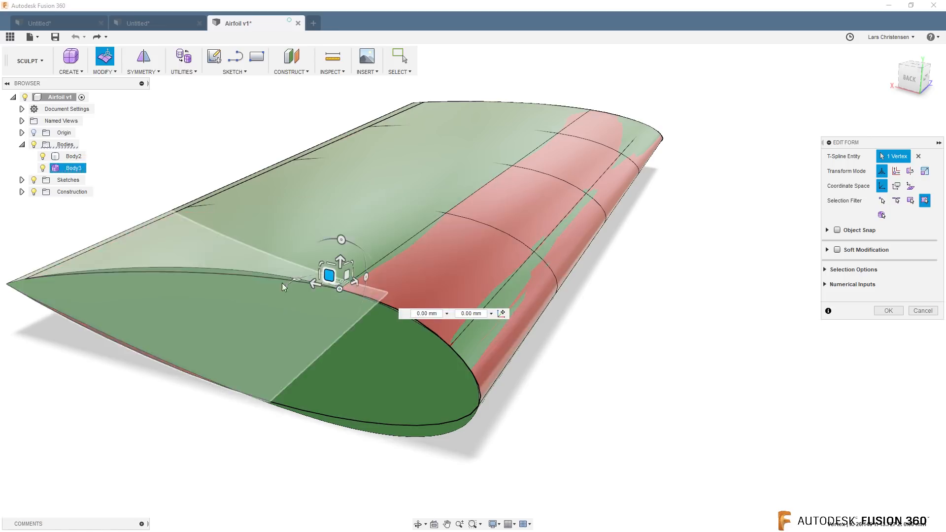
# Step: Try shifting the upper edge of the near end profile by -0.769 mm and 0.686 mm with Edit Form, and cancel the edit
pyautogui.doubleClick(279, 280)
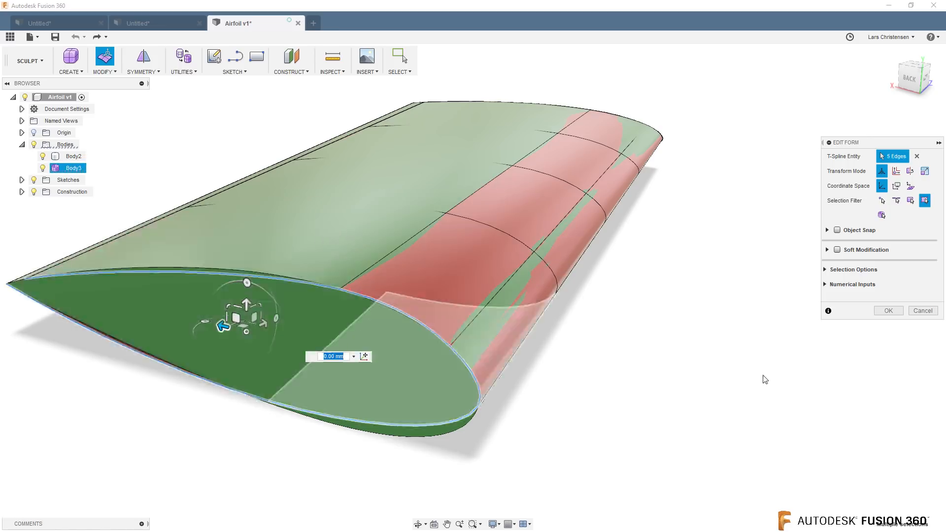
pyautogui.click(223, 273)
pyautogui.moveTo(168, 266)
pyautogui.mouseDown()
pyautogui.moveTo(167, 255)
pyautogui.moveTo(164, 267)
pyautogui.mouseUp()
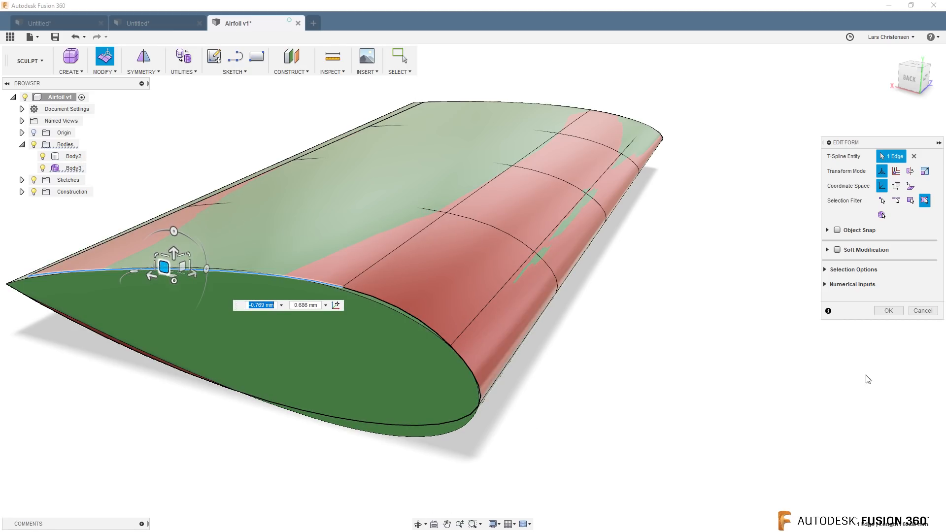
pyautogui.click(927, 311)
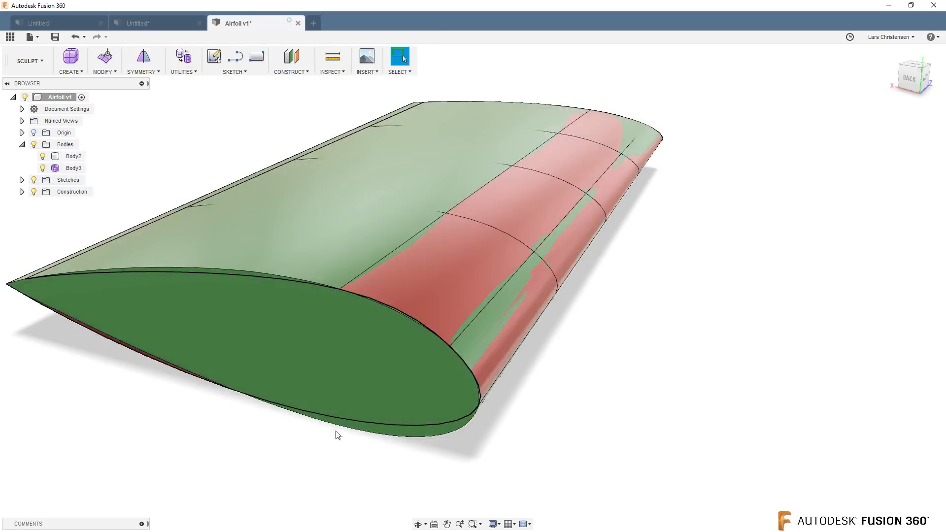
pyautogui.keyDown('shift'); pyautogui.moveTo(521, 327); pyautogui.dragTo(413, 385, button='middle'); pyautogui.keyUp('shift')
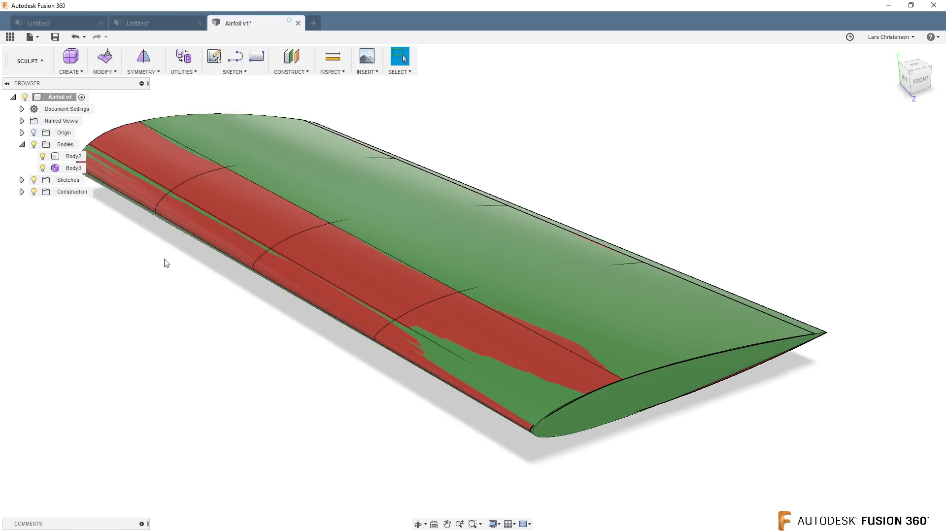
pyautogui.click(182, 73)
pyautogui.click(208, 121)
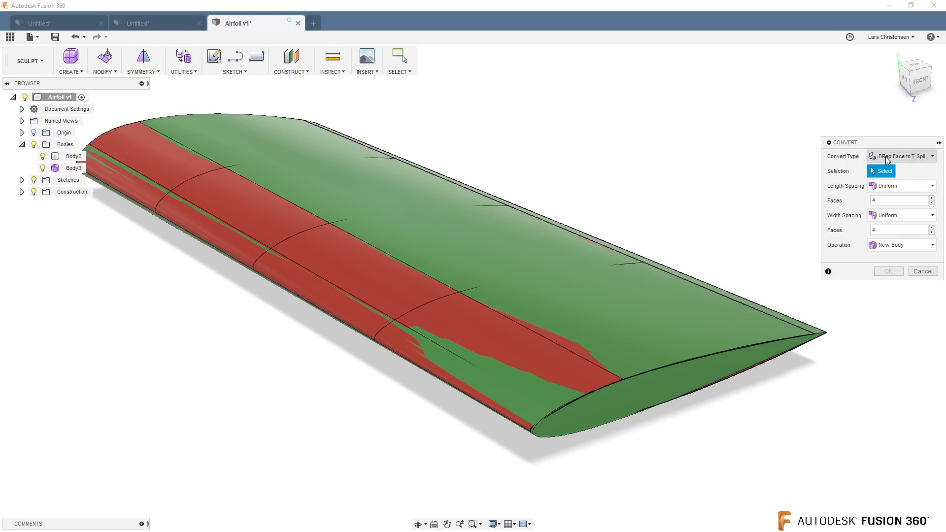
pyautogui.click(923, 271)
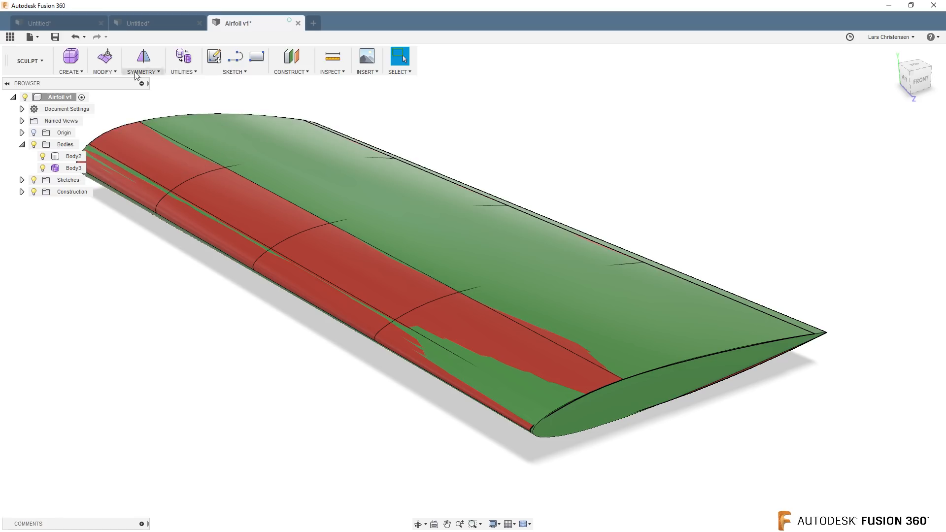
# Step: Open the recent design 1 Autodesk Logo Broken 1 and switch it from CAM to the Sculpt workspace
pyautogui.click(10, 37)
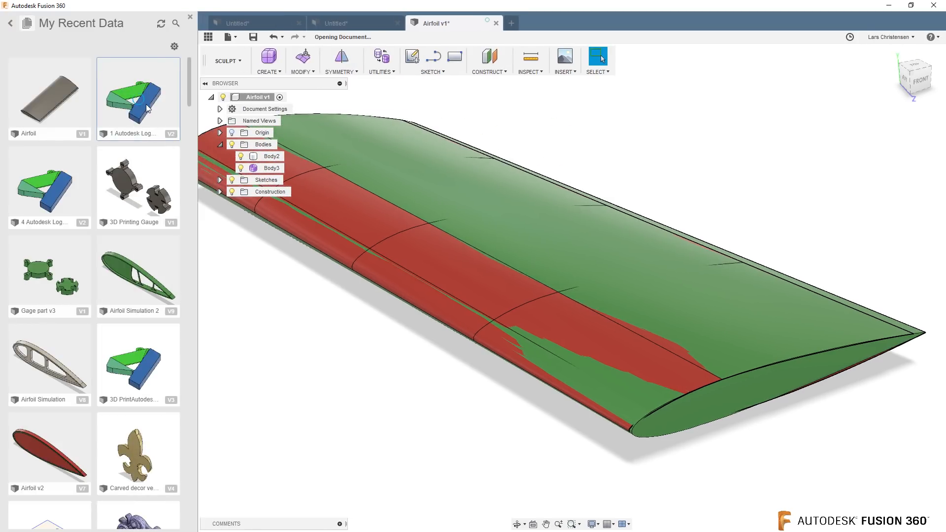
pyautogui.click(210, 36)
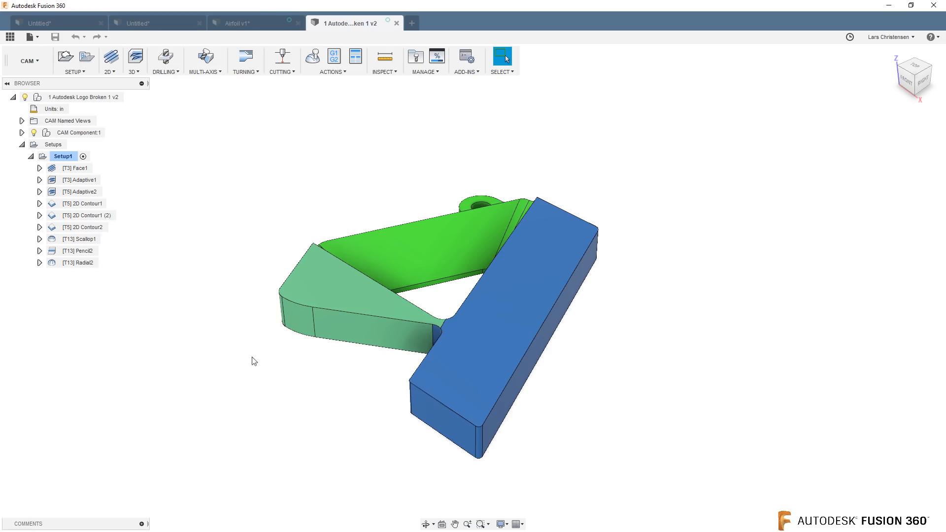
pyautogui.click(25, 69)
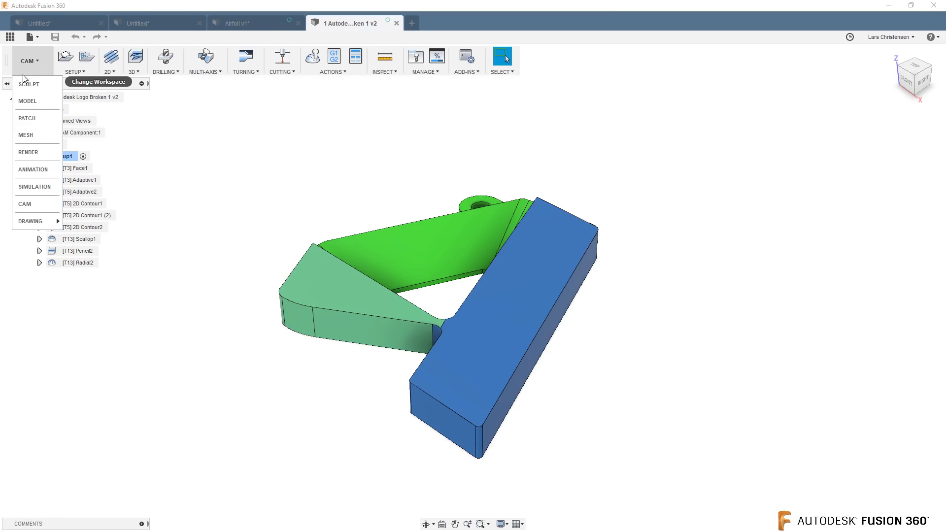
pyautogui.click(34, 84)
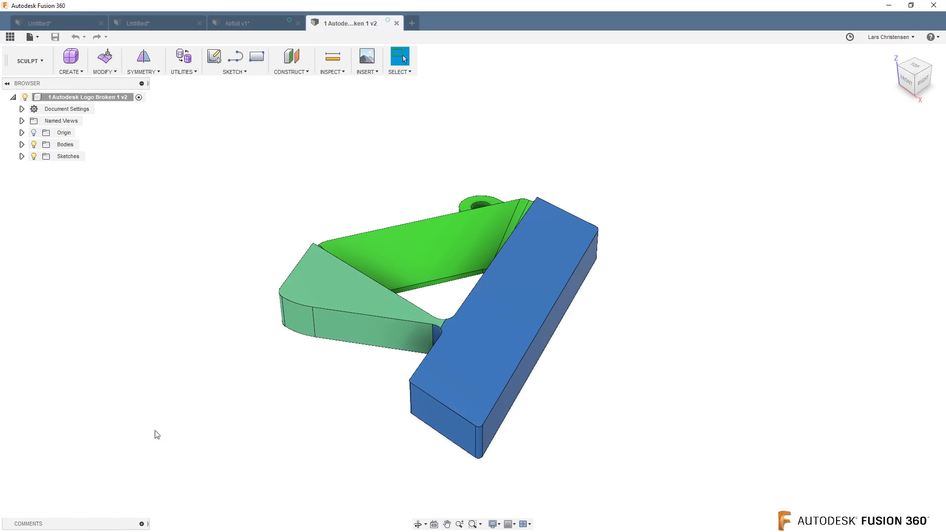
# Step: Try converting all BRep faces of the logo to T-Splines as a new body with uniform spacing and 4 by 4 faces
pyautogui.click(181, 73)
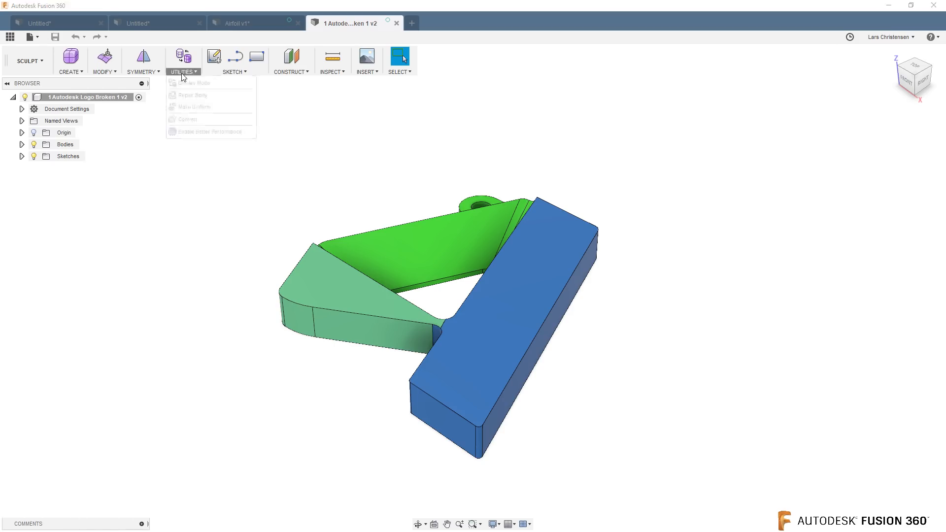
pyautogui.click(192, 122)
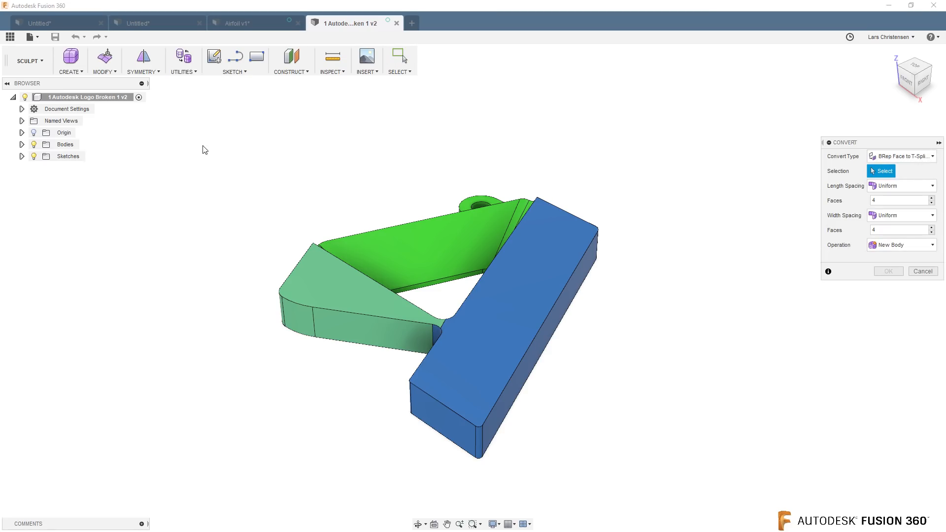
pyautogui.moveTo(205, 150); pyautogui.dragTo(706, 510)
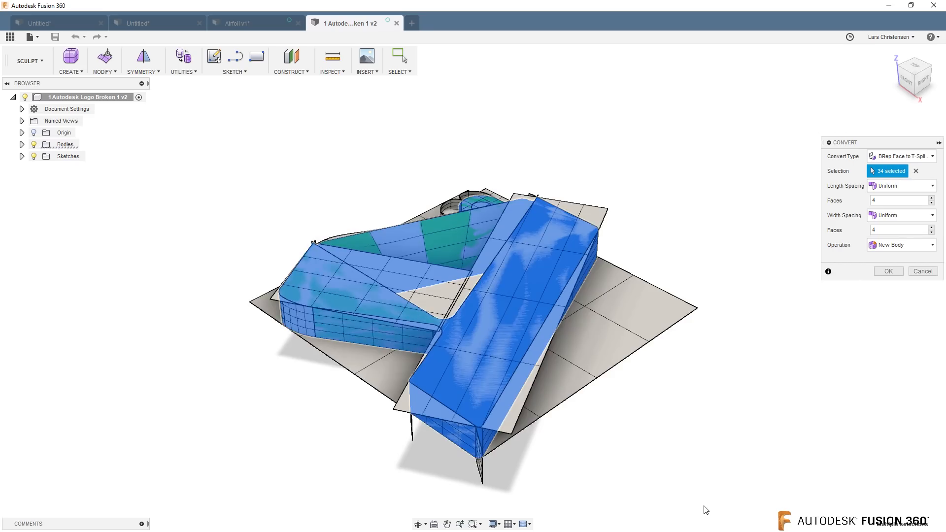
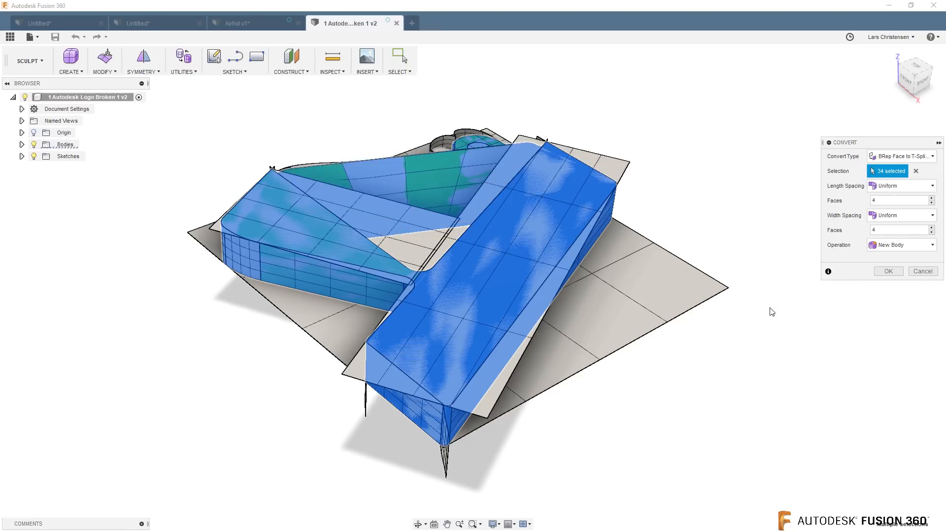
pyautogui.click(920, 272)
pyautogui.click(149, 319)
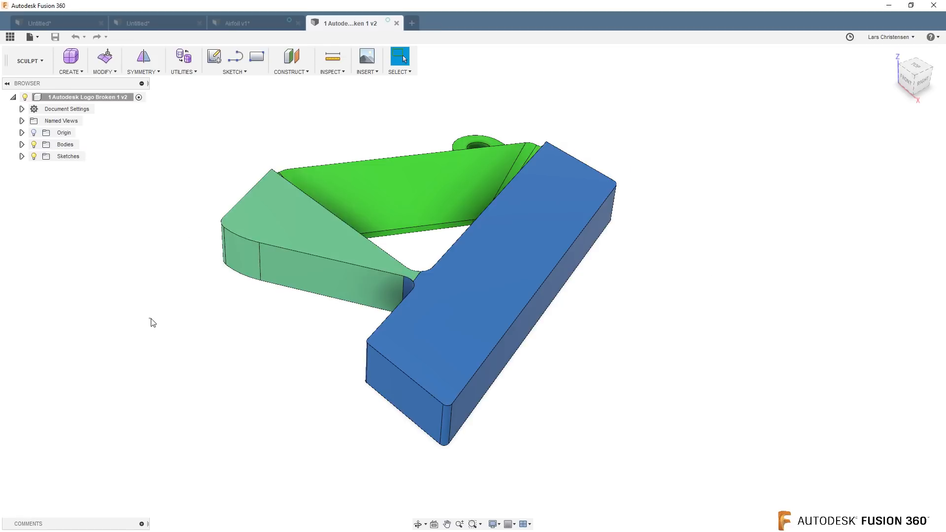
# Step: Examine the conversion types that the Convert command offers for the logo, and leave the command
pyautogui.moveTo(169, 333)
pyautogui.keyDown('shift'); pyautogui.mouseDown(button='middle')
pyautogui.moveTo(159, 333)
pyautogui.moveTo(173, 329)
pyautogui.mouseUp(button='middle'); pyautogui.keyUp('shift')
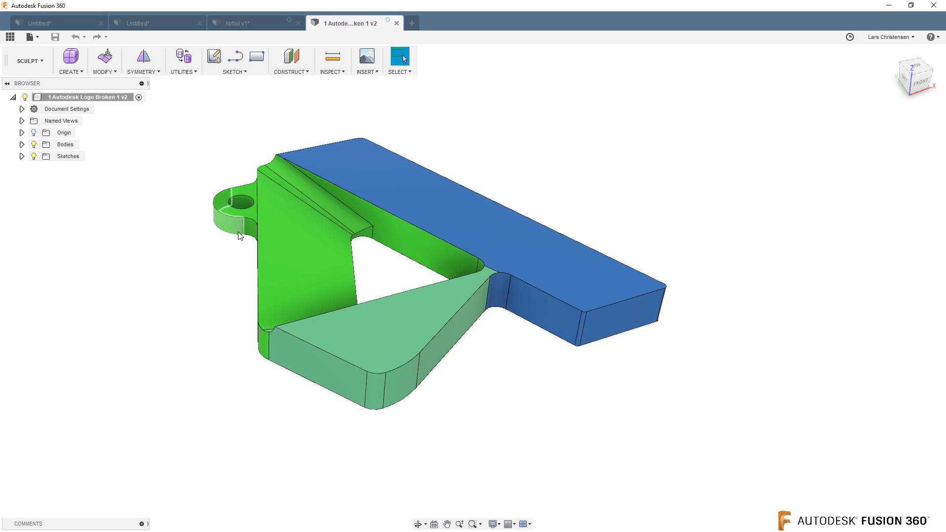
pyautogui.click(180, 72)
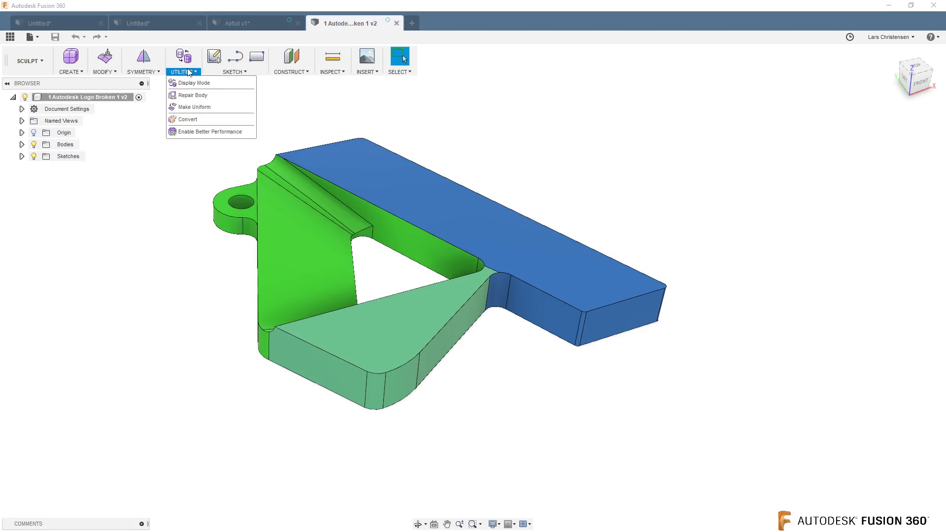
pyautogui.click(199, 118)
pyautogui.click(923, 159)
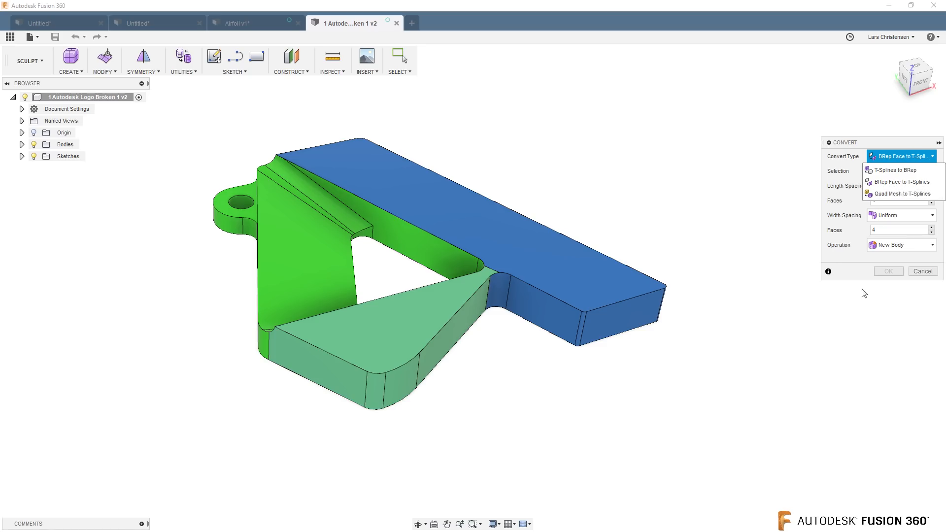
pyautogui.click(893, 280)
pyautogui.click(916, 273)
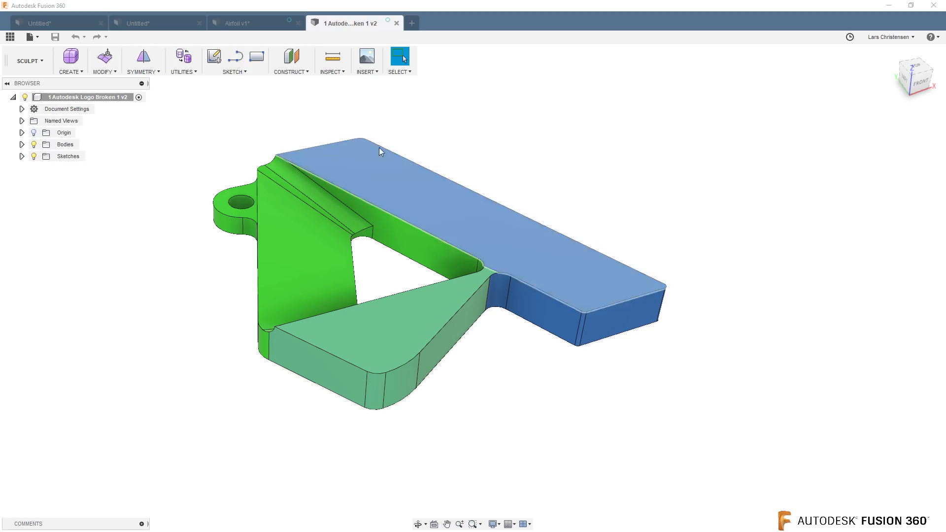
# Step: Set up a binary STL export of the whole logo design with High refinement and inspect its previewed mesh
pyautogui.rightClick(75, 99)
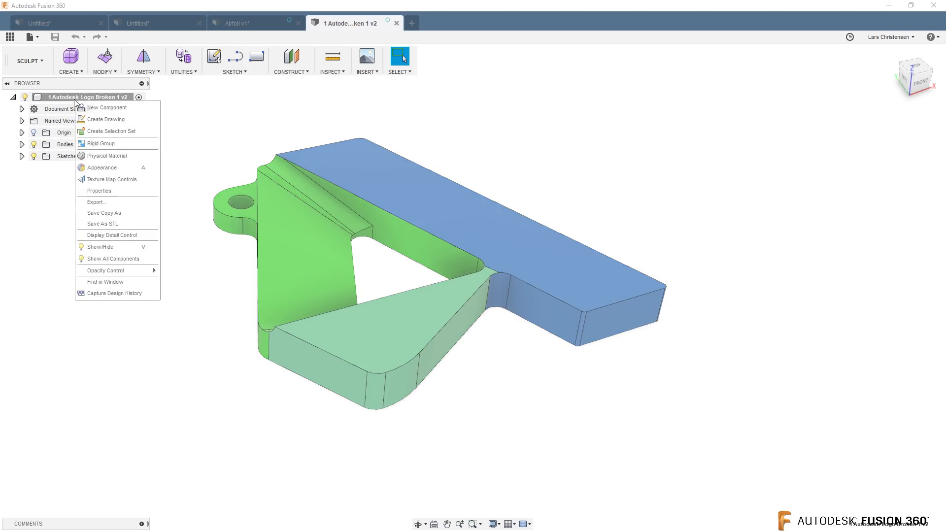
pyautogui.click(117, 224)
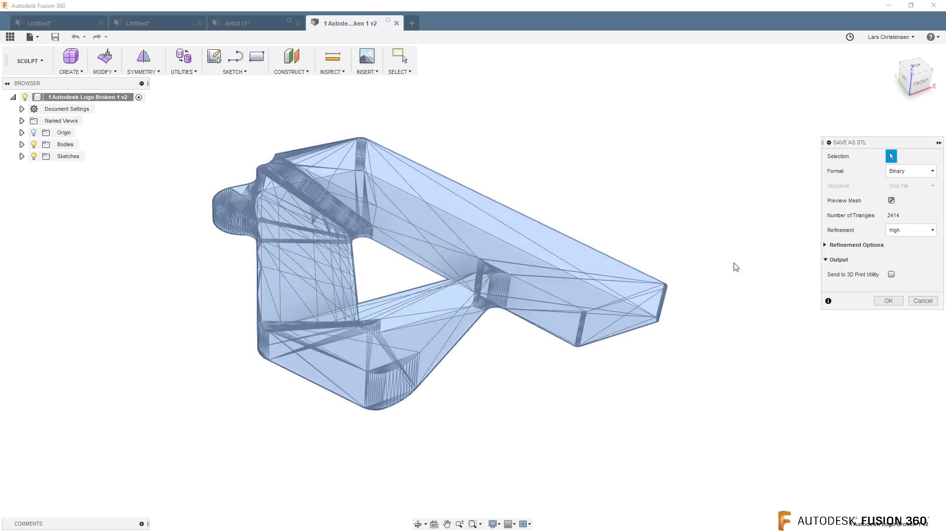
pyautogui.click(911, 231)
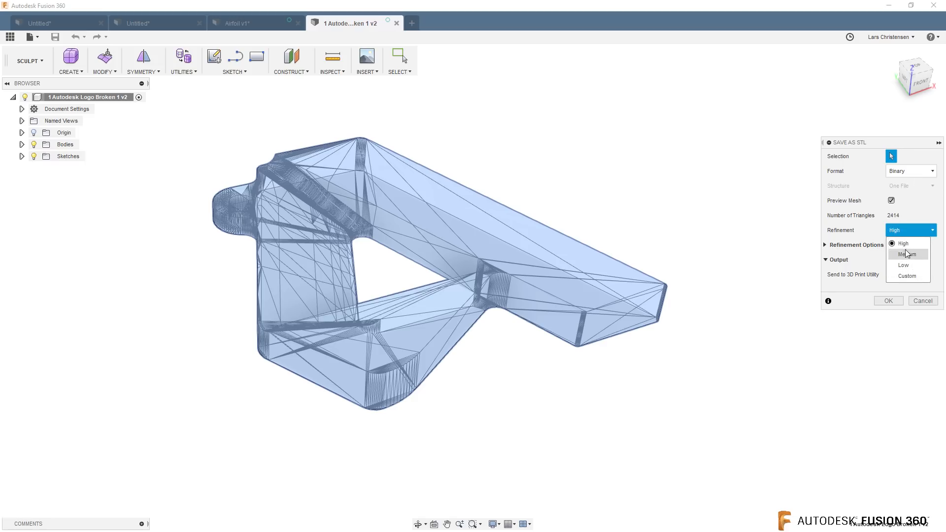
pyautogui.click(906, 244)
pyautogui.keyDown('shift'); pyautogui.moveTo(528, 448); pyautogui.dragTo(564, 399, button='middle'); pyautogui.keyUp('shift')
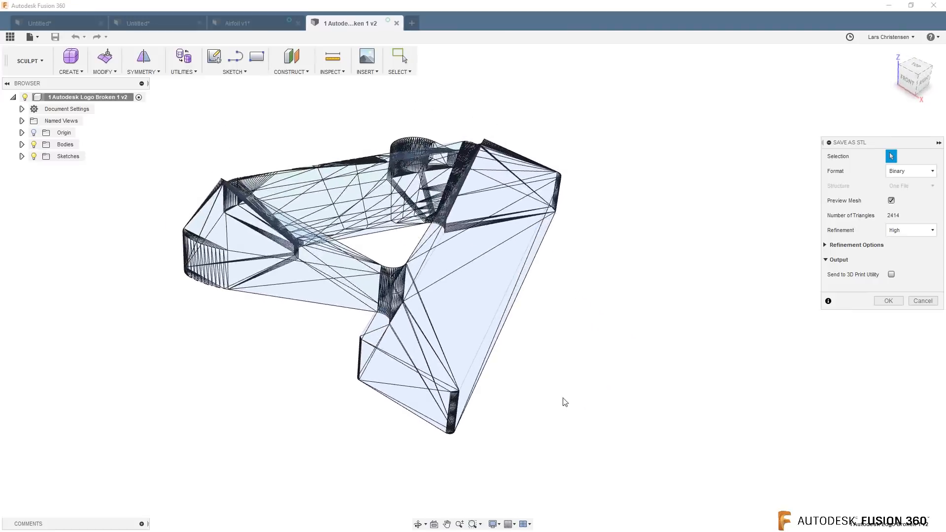
pyautogui.click(458, 271)
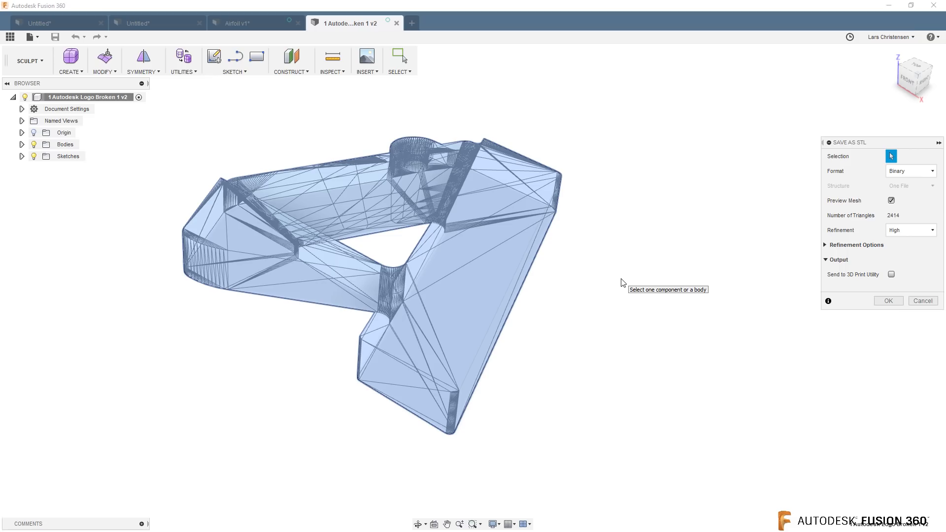
pyautogui.click(182, 72)
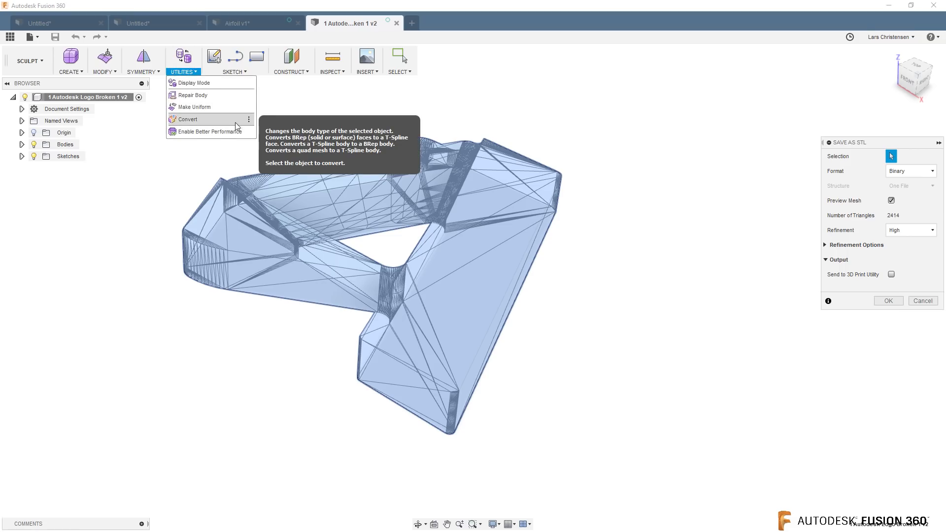
pyautogui.click(380, 115)
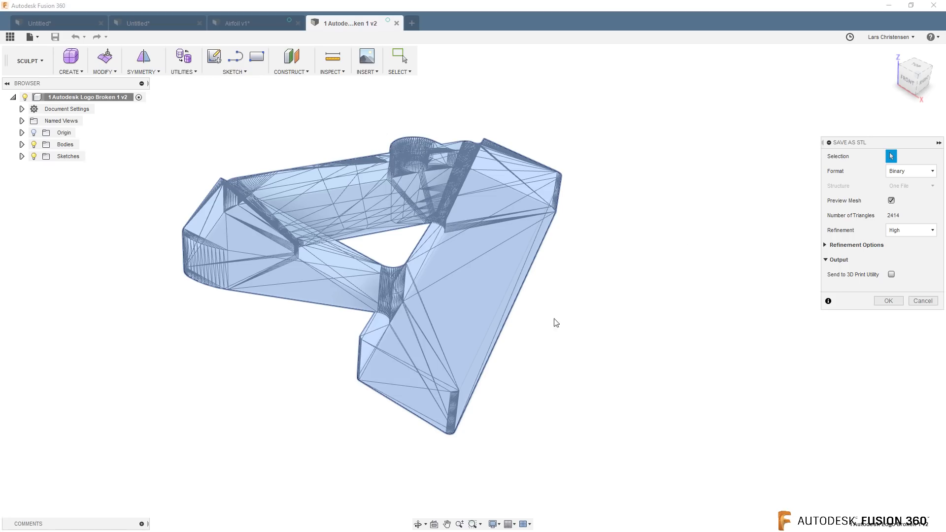
pyautogui.keyDown('shift'); pyautogui.moveTo(604, 350); pyautogui.dragTo(570, 275, button='middle'); pyautogui.keyUp('shift')
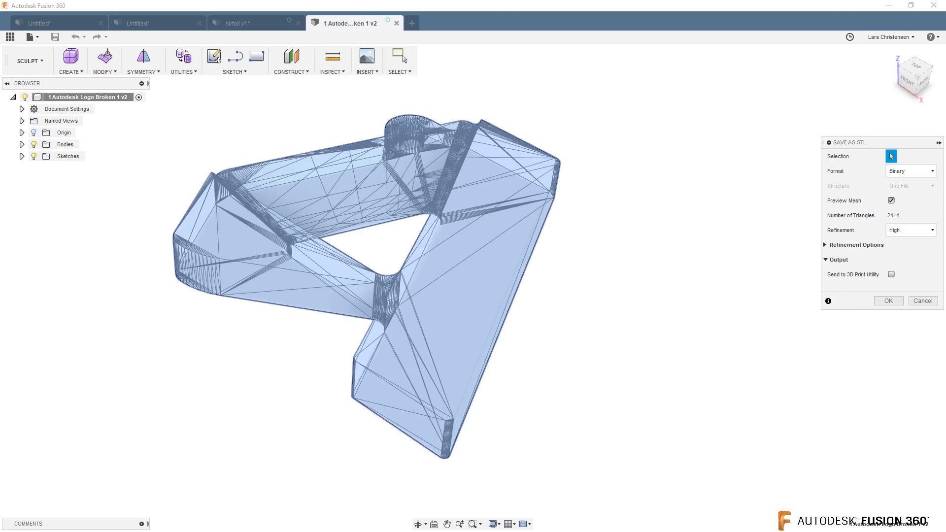
# Step: Bring the ReCap Photo window over the design to look at its dashboard, and move it away again
pyautogui.moveTo(0, 98); pyautogui.dragTo(410, 85)
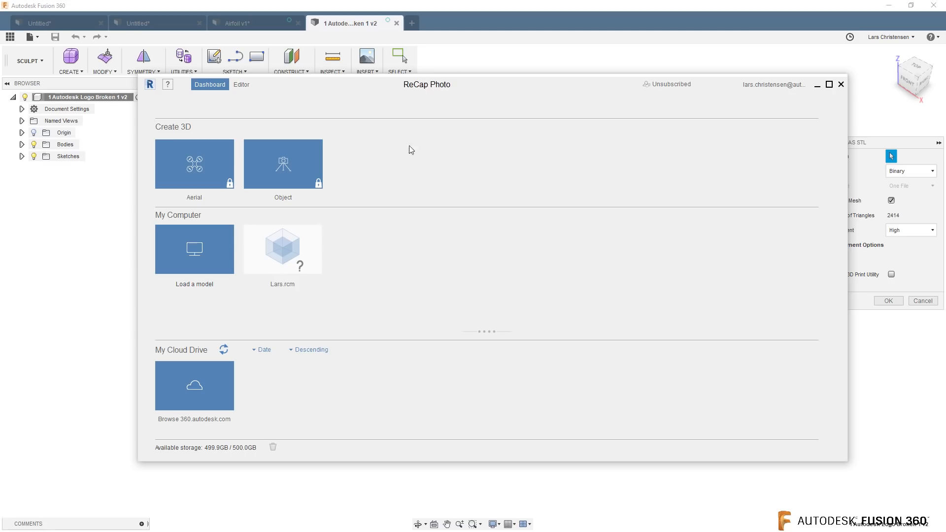
pyautogui.moveTo(429, 88); pyautogui.dragTo(0, 96)
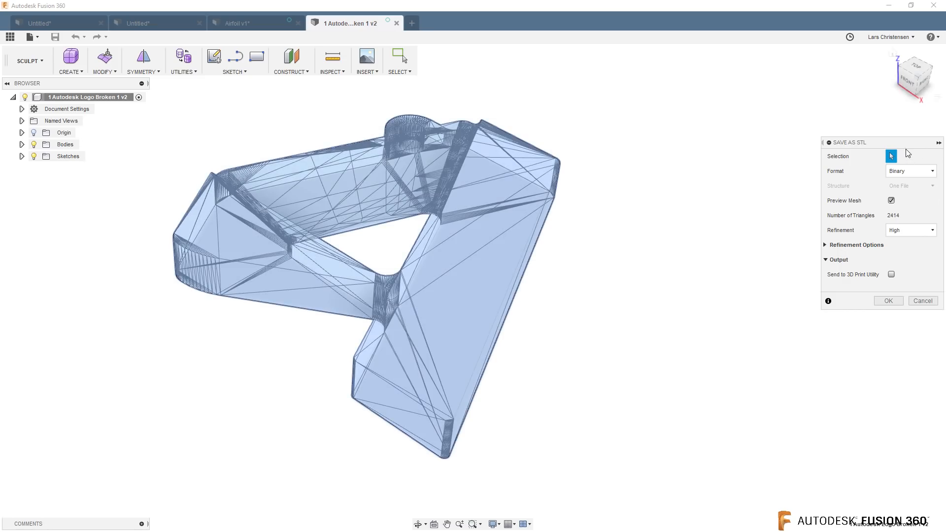
# Step: Confirm the STL export and save the mesh to the Desktop as Livestream
pyautogui.click(888, 300)
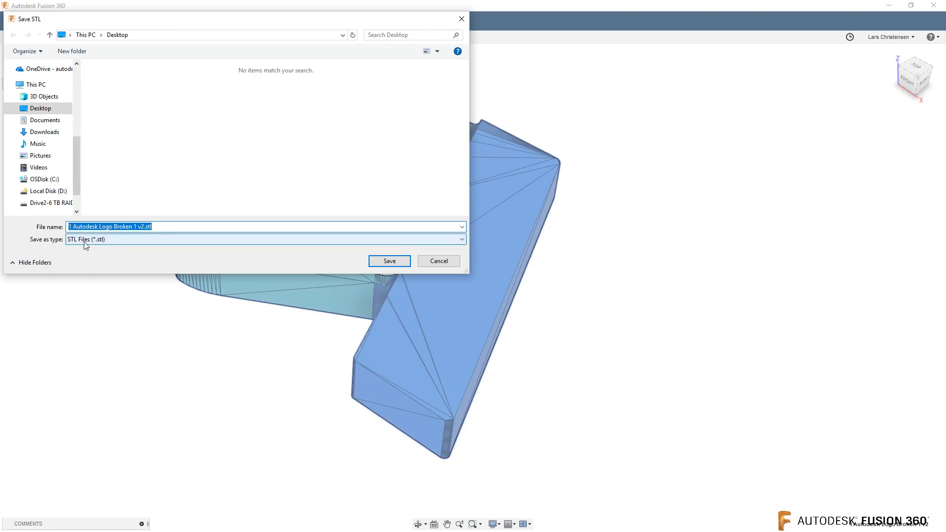
pyautogui.moveTo(182, 226); pyautogui.dragTo(35, 231)
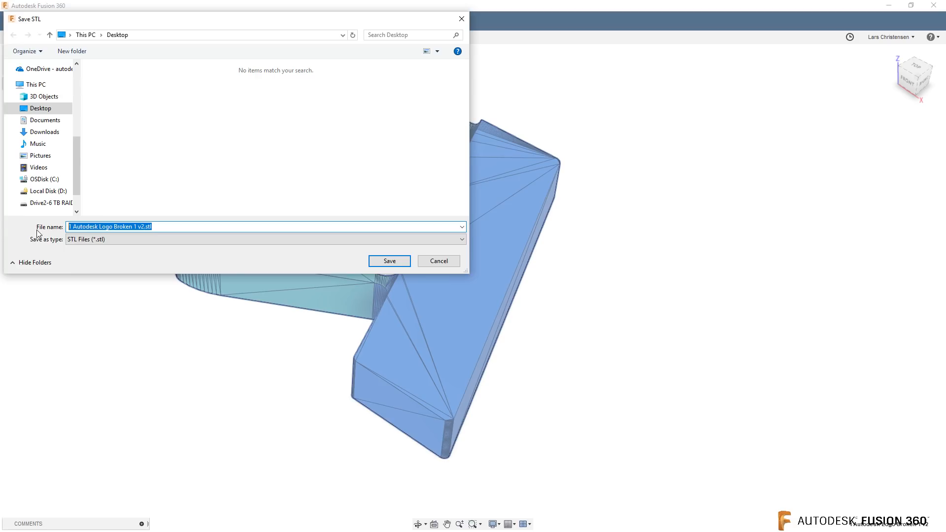
pyautogui.write('Livestrea,m')
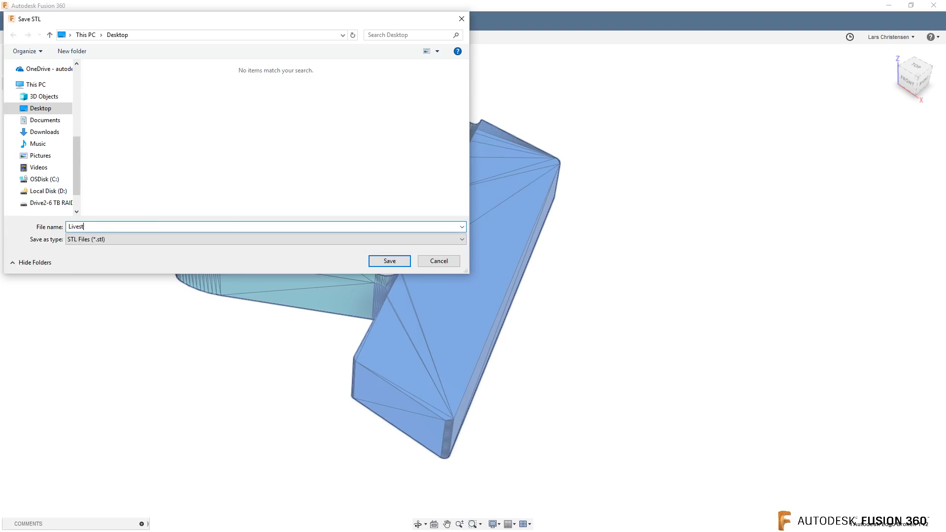
pyautogui.press('BackSpace')
pyautogui.press('BackSpace')
pyautogui.write('m')
pyautogui.click(389, 261)
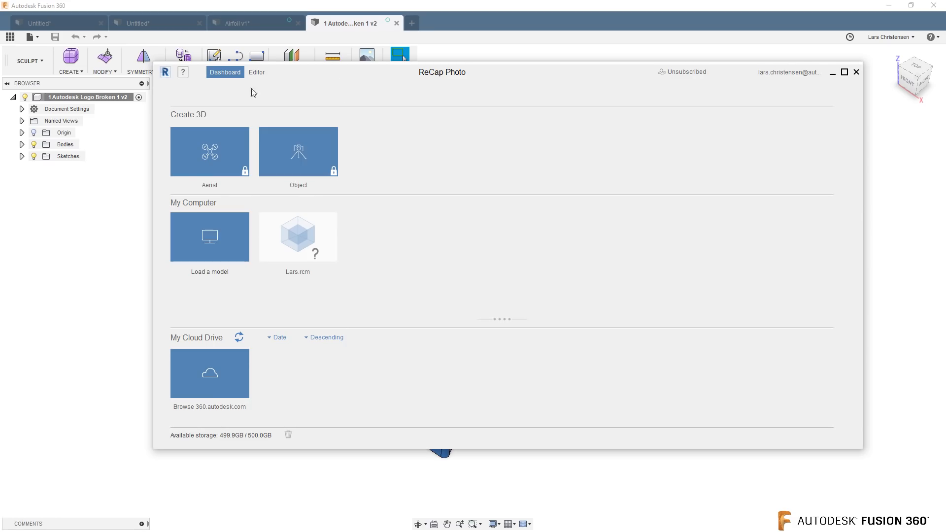
# Step: Load Livestream.stl from the Desktop into ReCap Photo and look over the model
pyautogui.click(206, 227)
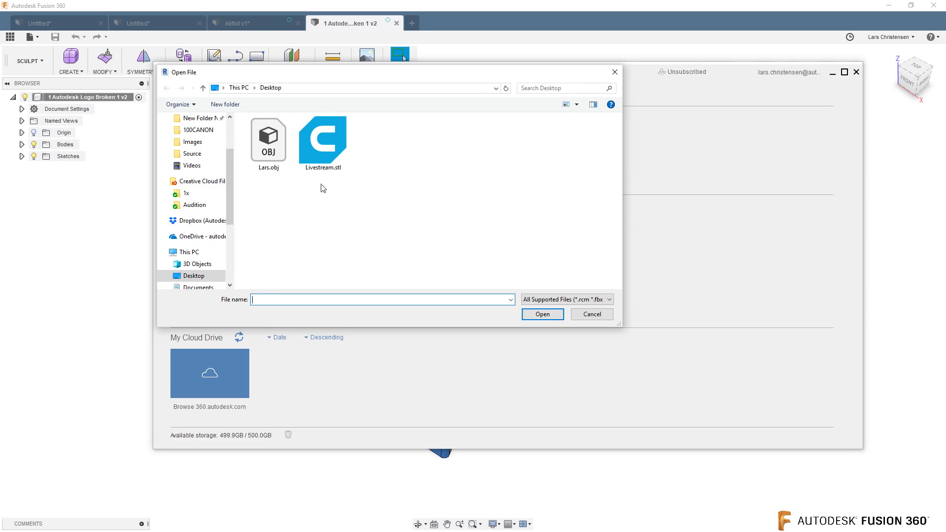
pyautogui.doubleClick(319, 160)
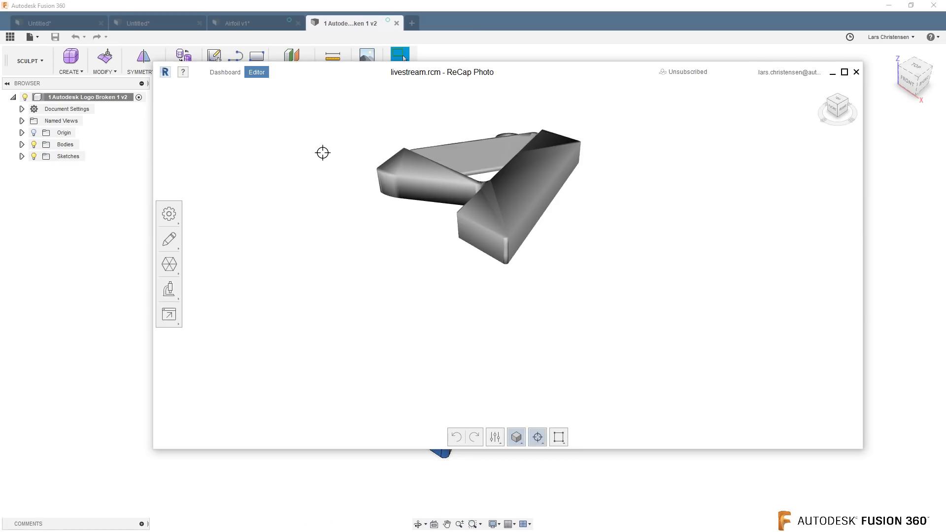
pyautogui.scroll(-2, 507, 122)
pyautogui.scroll(4, 508, 138)
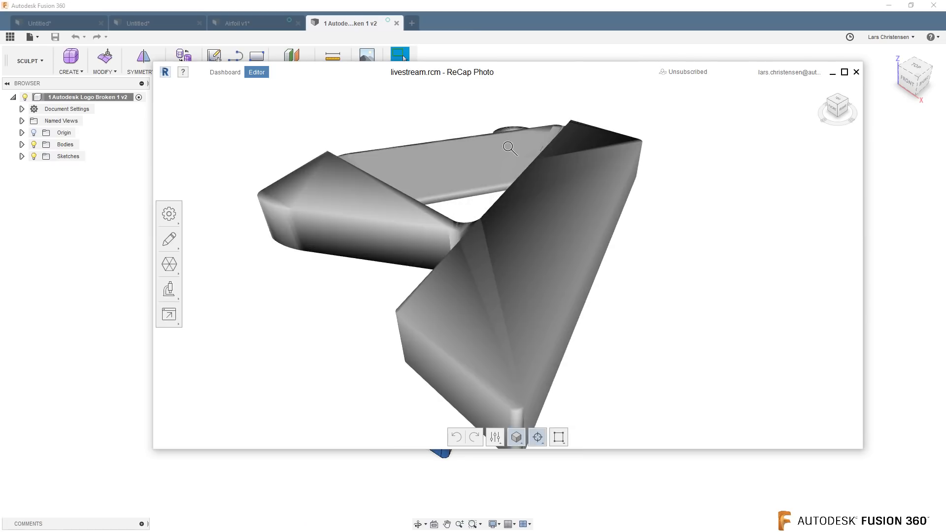
pyautogui.scroll(-2, 509, 149)
pyautogui.scroll(-3, 481, 235)
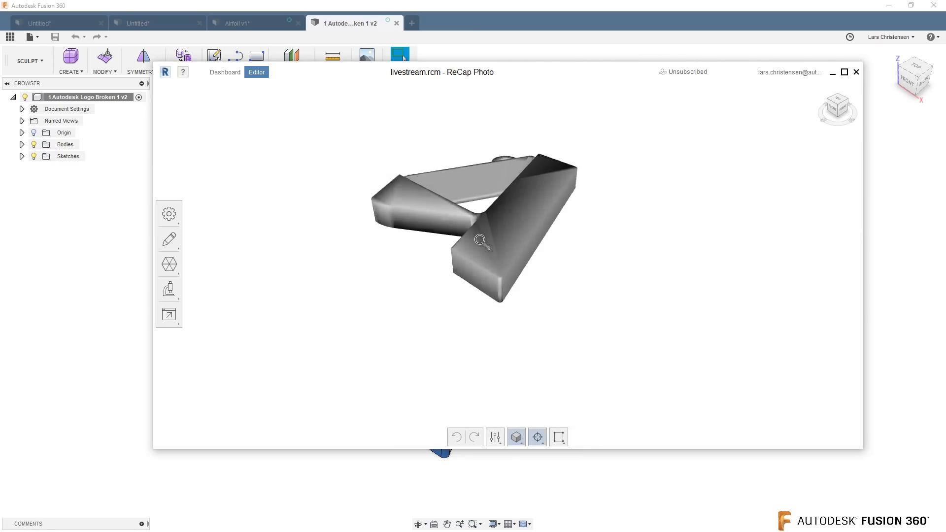
pyautogui.scroll(3, 483, 224)
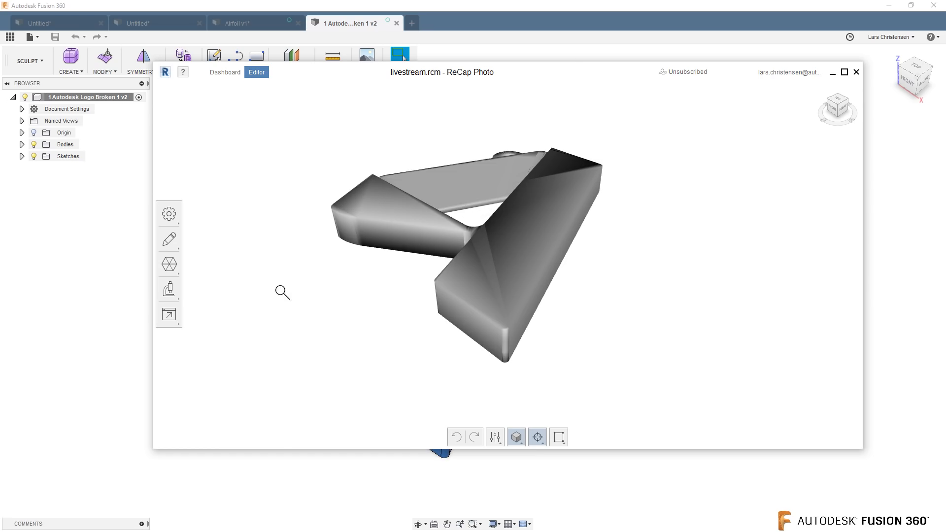
# Step: Set up an advanced export of the model as OBJ(Quads) with a target face count of 20000, and leave it without exporting
pyautogui.click(172, 318)
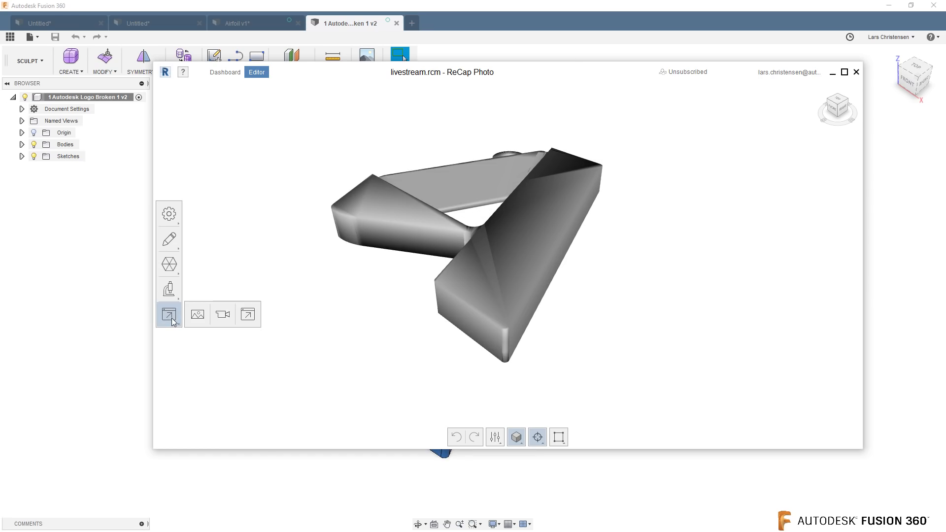
pyautogui.click(250, 312)
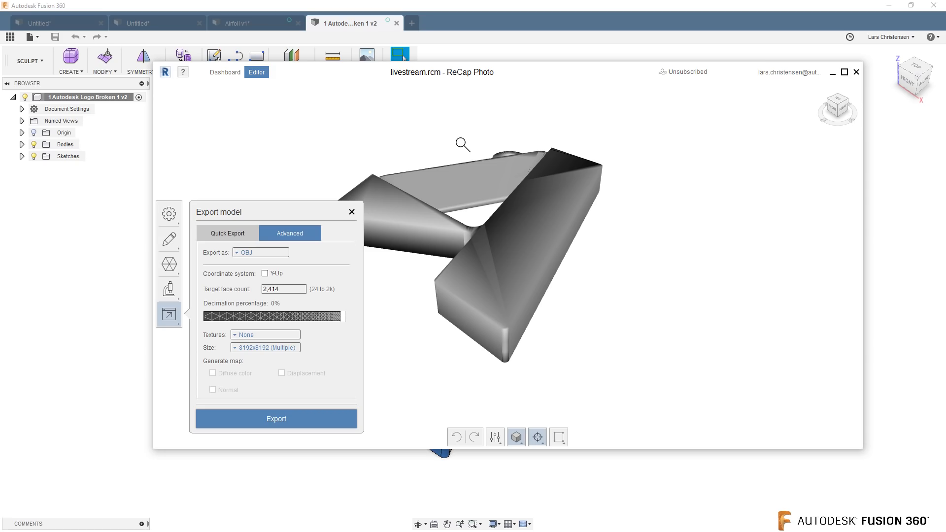
pyautogui.click(258, 253)
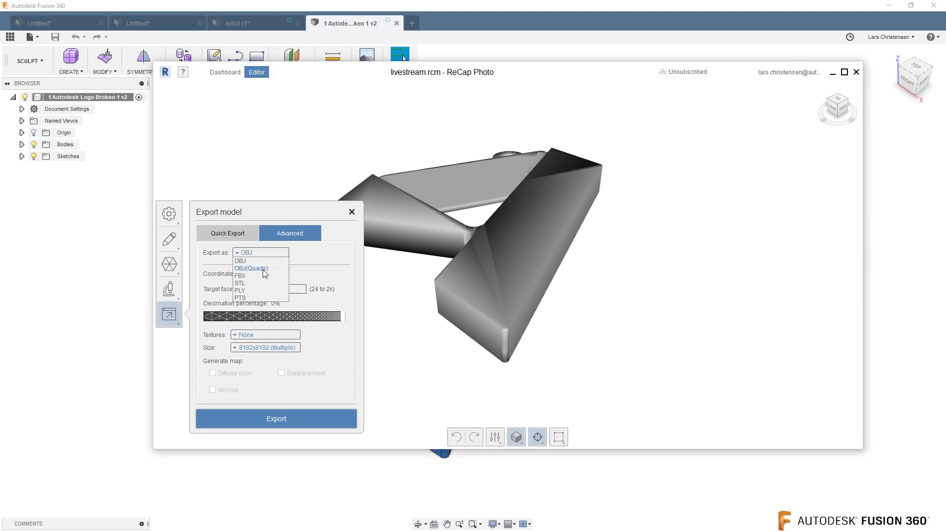
pyautogui.click(265, 268)
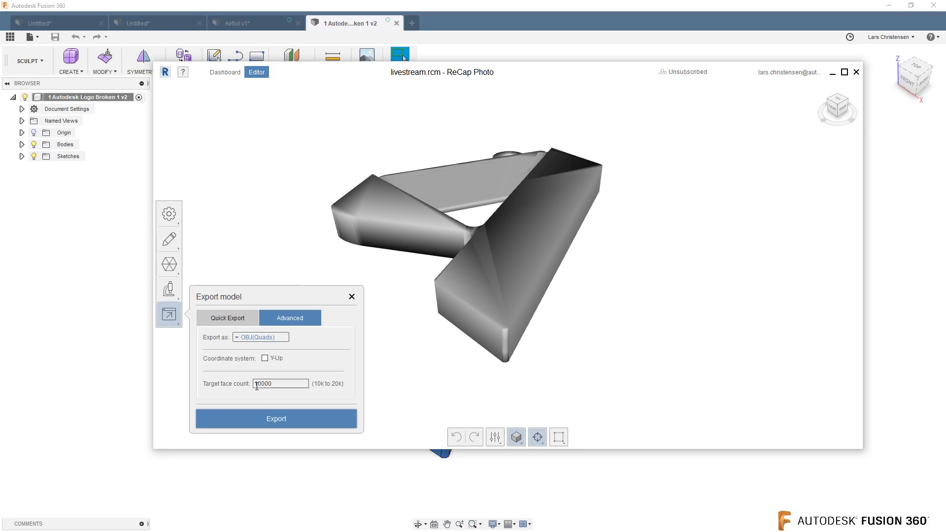
pyautogui.moveTo(290, 383); pyautogui.dragTo(229, 386)
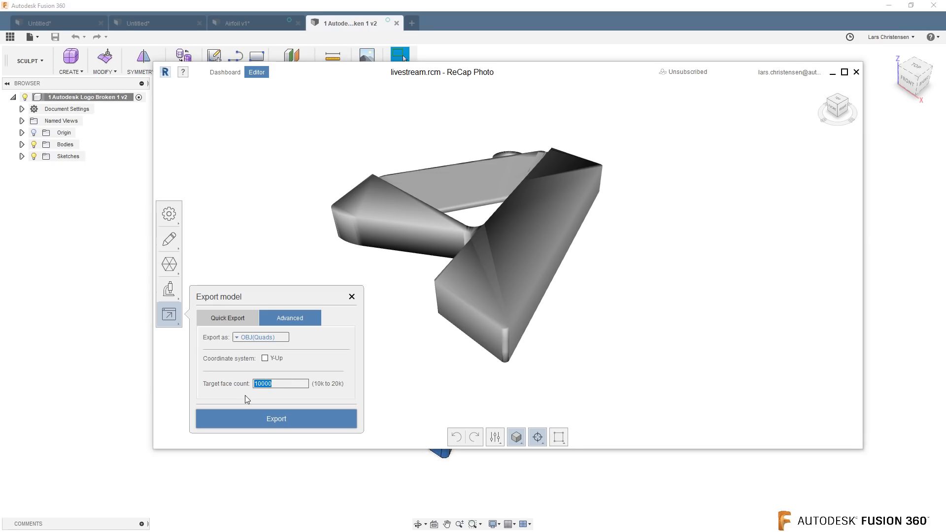
pyautogui.write('20000')
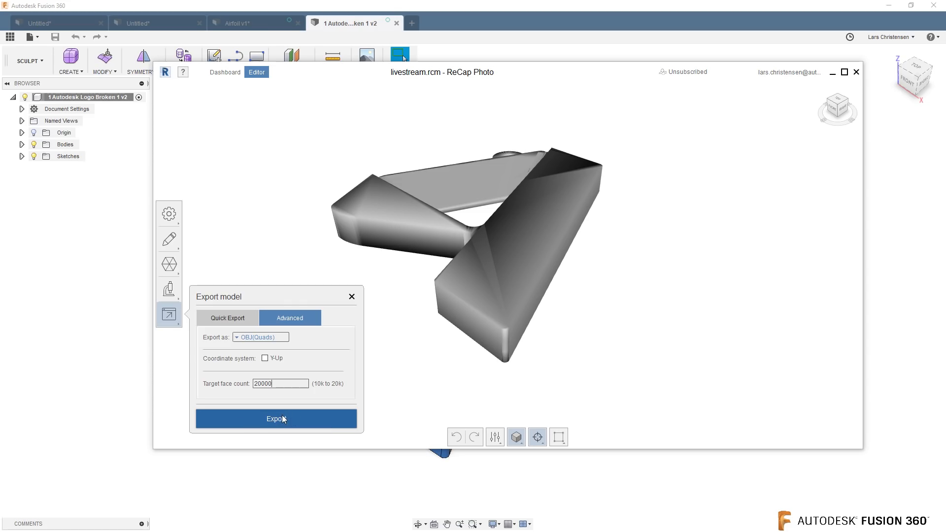
pyautogui.click(351, 296)
# Step: Close ReCap Photo and insert the OBJ mesh from the Desktop into a new Fusion 360 design with Millimeter units
pyautogui.scroll(-3, 351, 298)
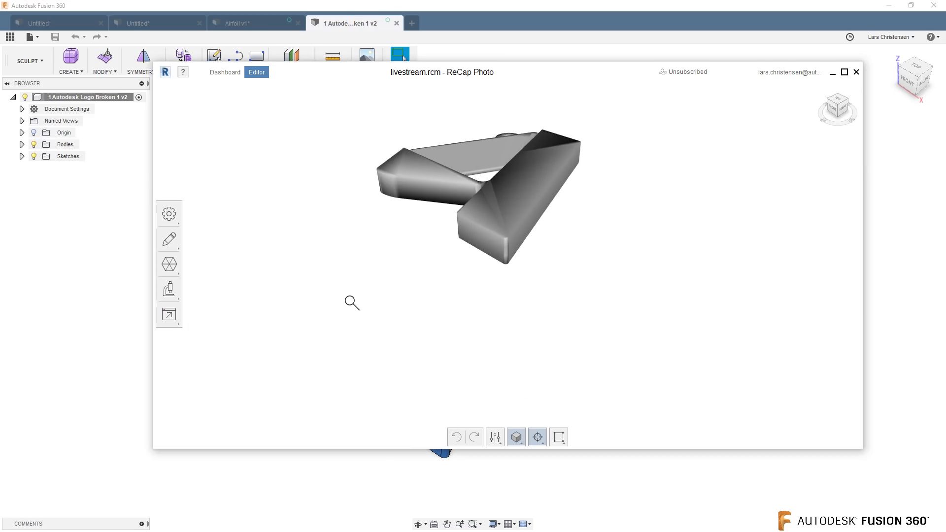
pyautogui.click(856, 72)
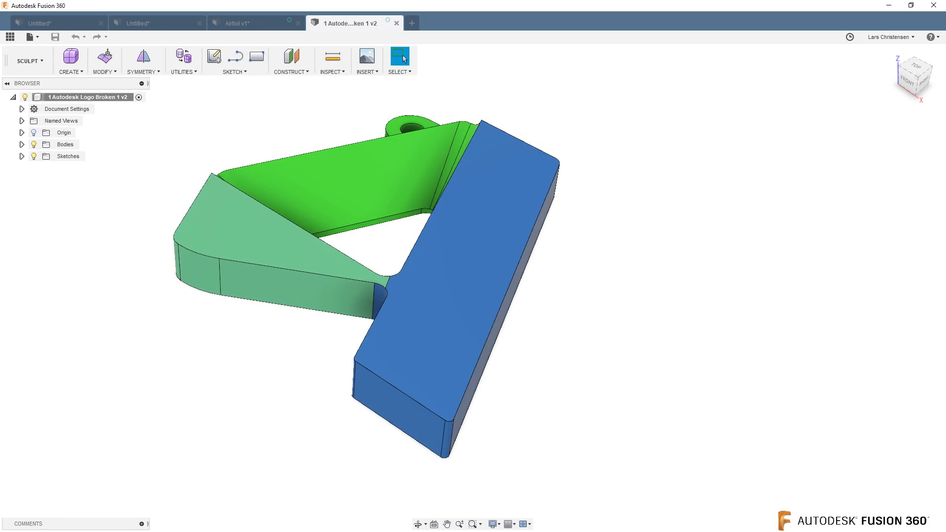
pyautogui.click(412, 23)
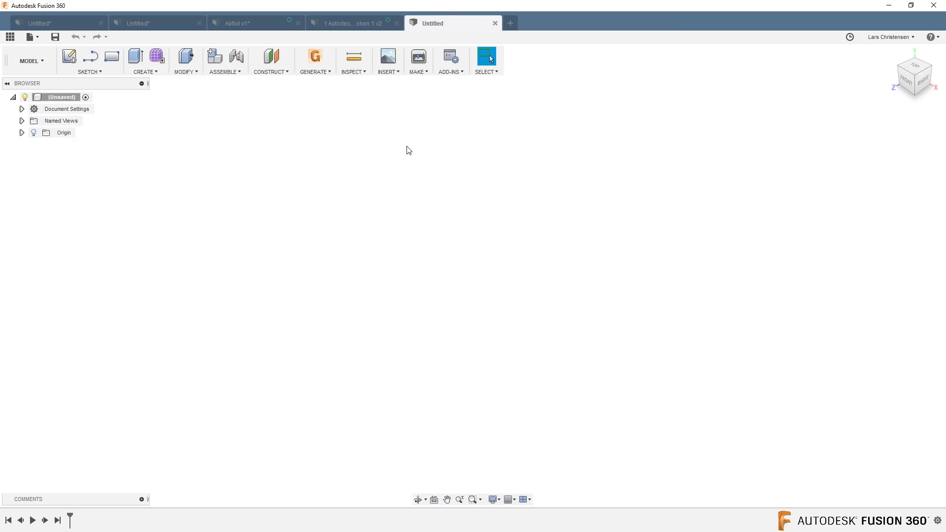
pyautogui.click(383, 74)
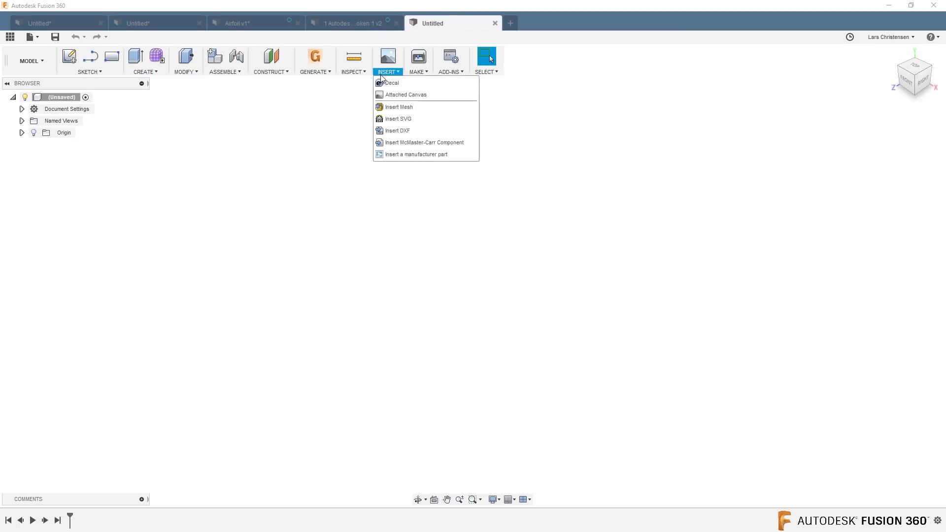
pyautogui.click(381, 107)
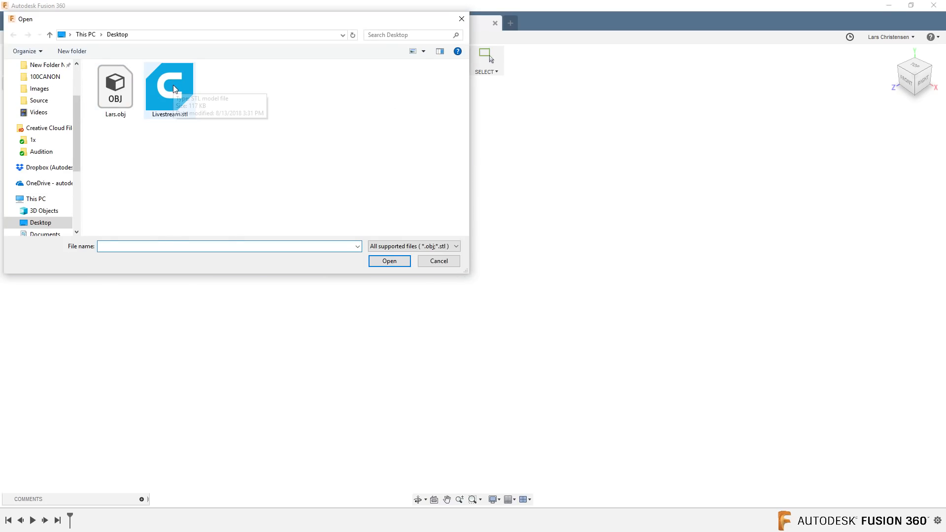
pyautogui.doubleClick(112, 111)
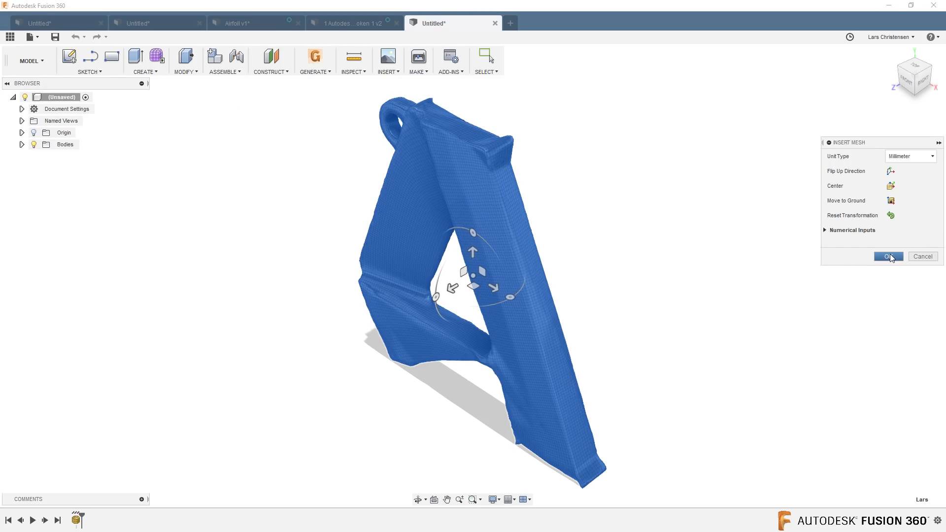
pyautogui.click(888, 256)
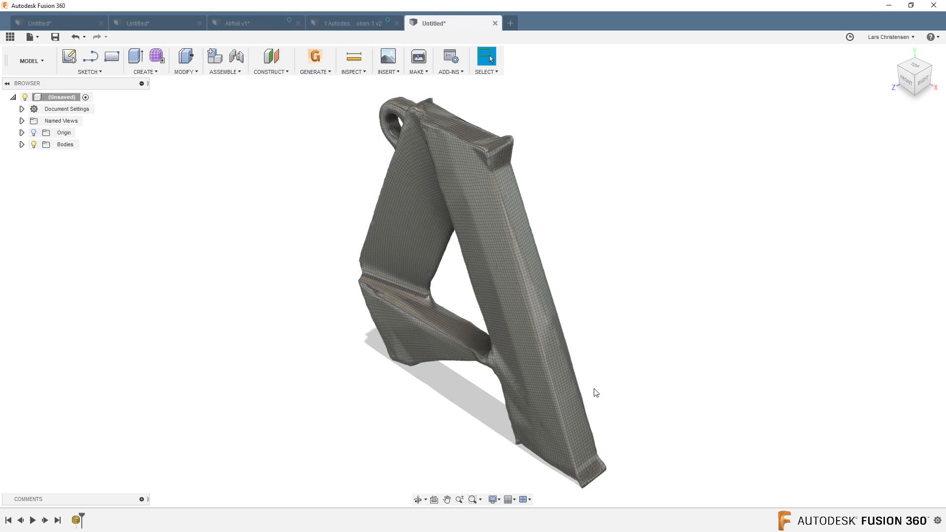
# Step: Examine the inserted quad mesh from several sides and compare its corners and edges with the original logo solid
pyautogui.keyDown('shift'); pyautogui.moveTo(595, 391); pyautogui.dragTo(218, 402, button='middle'); pyautogui.keyUp('shift')
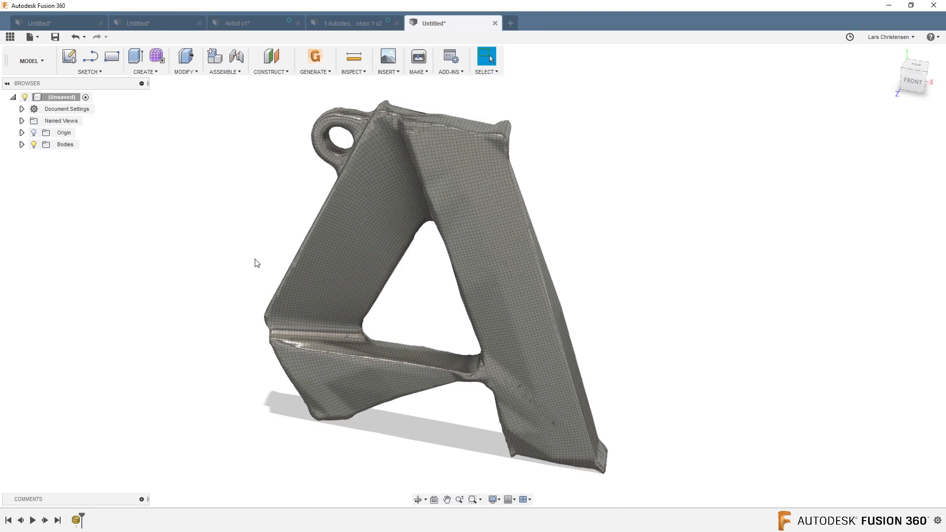
pyautogui.keyDown('shift'); pyautogui.moveTo(644, 328); pyautogui.dragTo(284, 279, button='middle'); pyautogui.keyUp('shift')
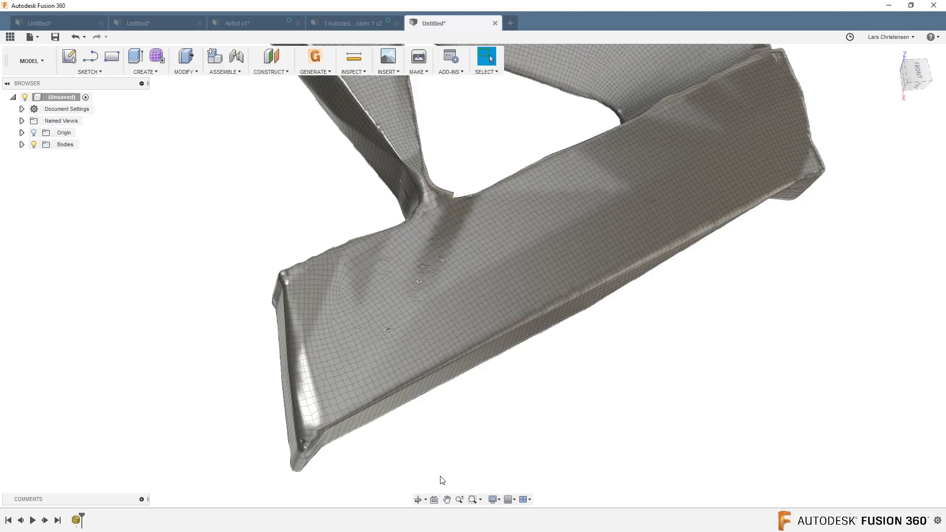
pyautogui.moveTo(441, 479)
pyautogui.keyDown('shift'); pyautogui.mouseDown(button='middle')
pyautogui.moveTo(294, 494)
pyautogui.moveTo(266, 387)
pyautogui.moveTo(330, 391)
pyautogui.moveTo(317, 437)
pyautogui.moveTo(206, 397)
pyautogui.mouseUp(button='middle'); pyautogui.keyUp('shift')
pyautogui.keyDown('shift'); pyautogui.moveTo(167, 422); pyautogui.dragTo(212, 385, button='middle'); pyautogui.keyUp('shift')
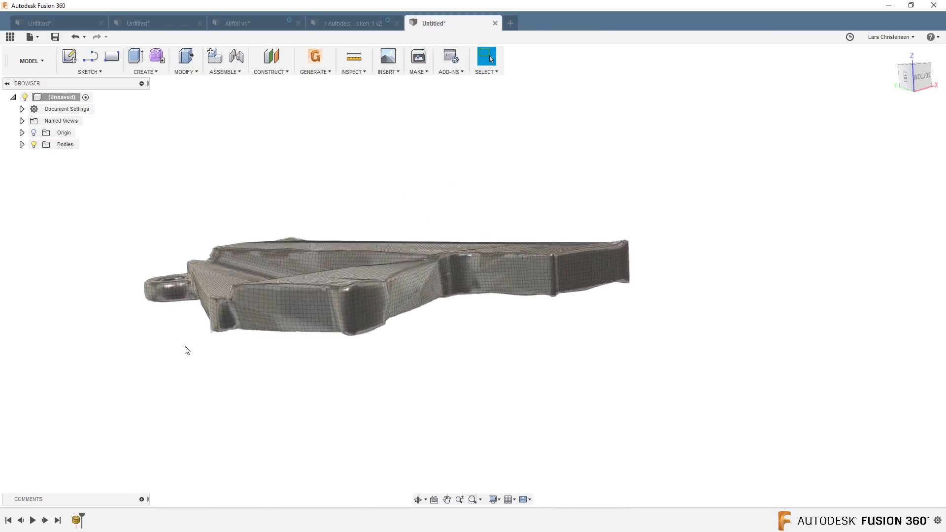
pyautogui.scroll(5, 197, 353)
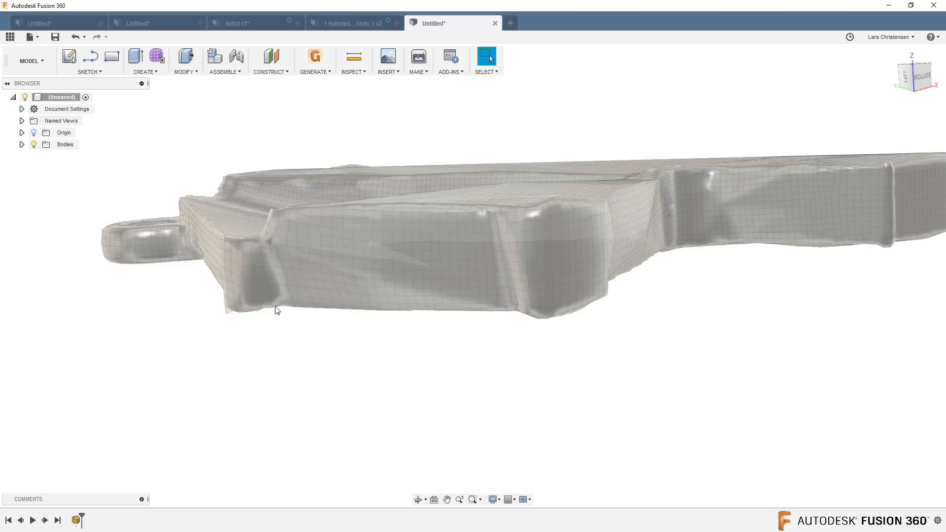
pyautogui.click(377, 27)
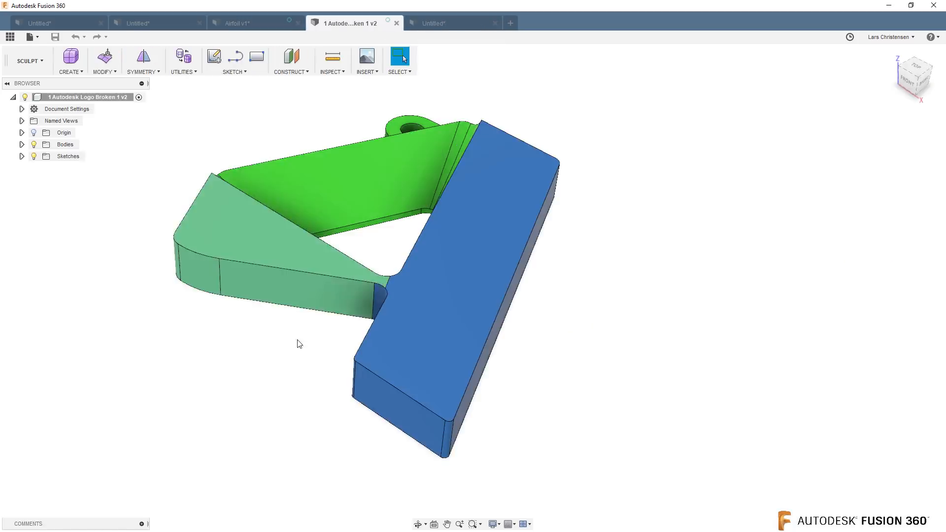
pyautogui.keyDown('shift'); pyautogui.moveTo(297, 342); pyautogui.dragTo(368, 317, button='middle'); pyautogui.keyUp('shift')
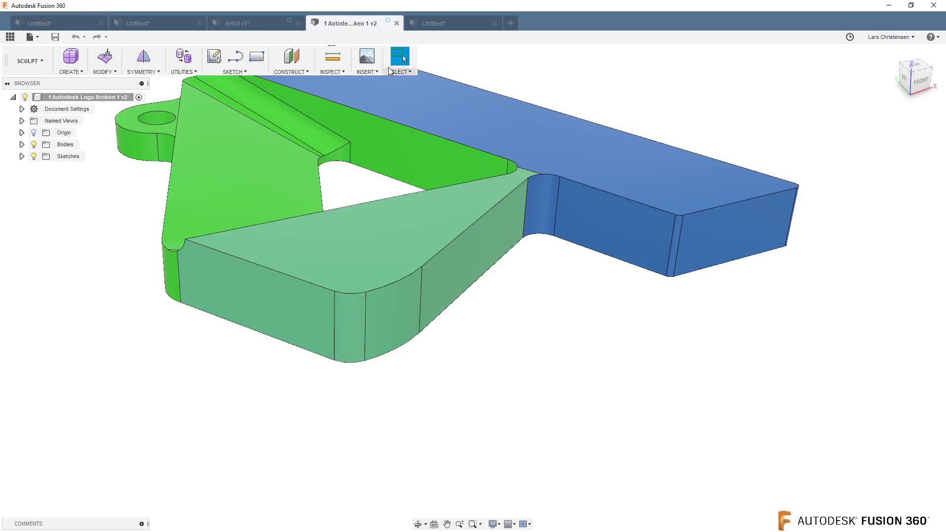
pyautogui.click(433, 24)
pyautogui.keyDown('shift'); pyautogui.moveTo(572, 295); pyautogui.dragTo(632, 276, button='middle'); pyautogui.keyUp('shift')
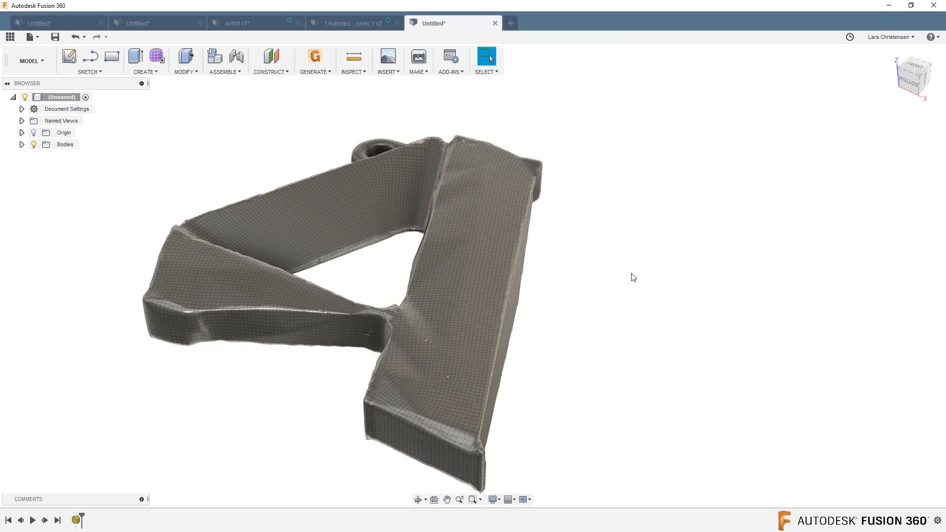
pyautogui.keyDown('shift'); pyautogui.moveTo(633, 278); pyautogui.dragTo(215, 416, button='middle'); pyautogui.keyUp('shift')
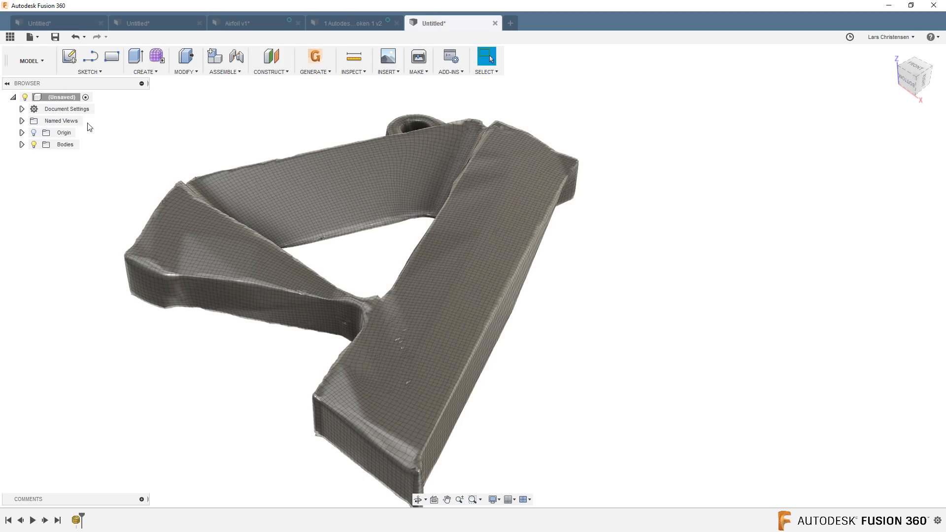
# Step: Turn off design history capture for the new mesh design and confirm the change
pyautogui.rightClick(60, 97)
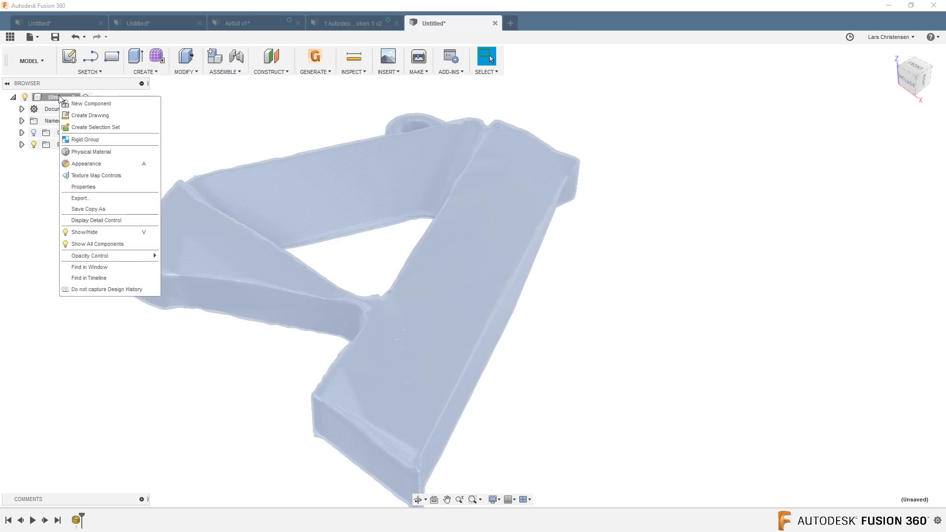
pyautogui.click(91, 290)
pyautogui.click(481, 270)
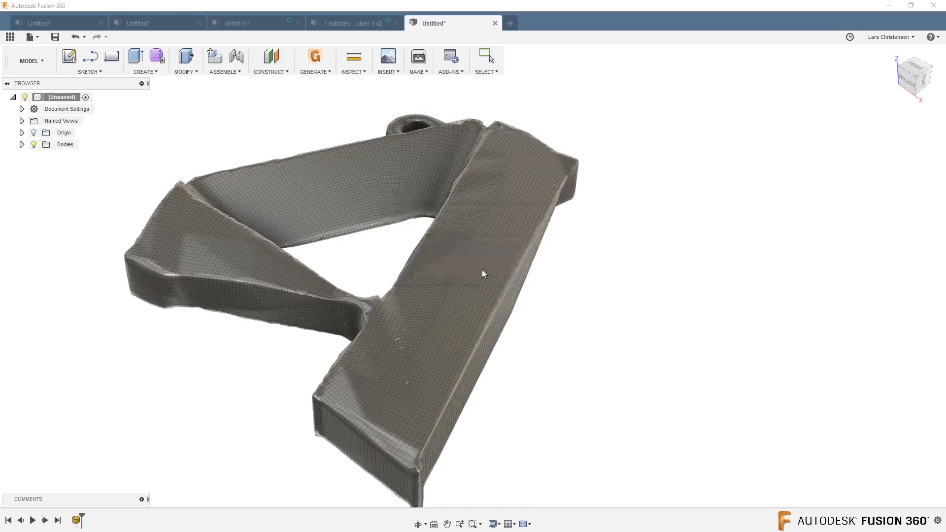
# Step: In the Sculpt workspace, convert the quad logo mesh into a new T-Spline body with the Quad Mesh to T-Splines type
pyautogui.click(28, 60)
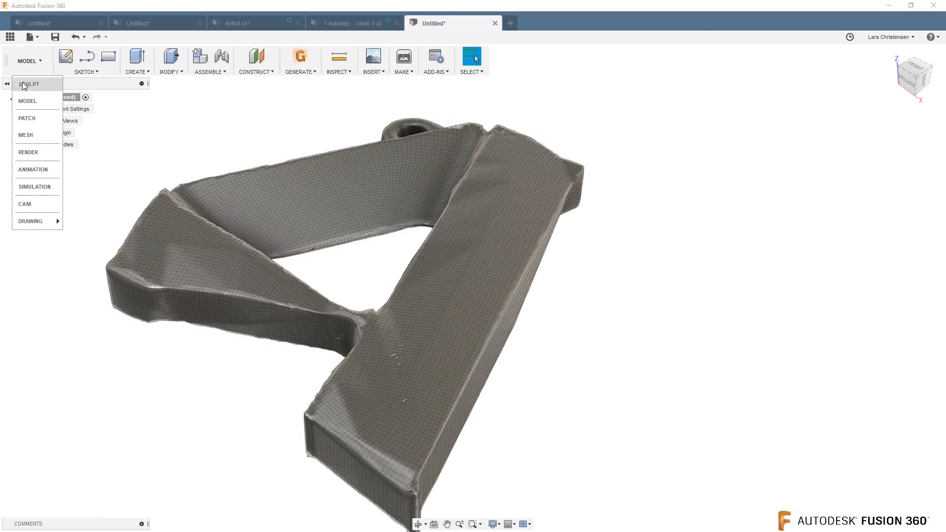
pyautogui.click(23, 84)
pyautogui.click(194, 72)
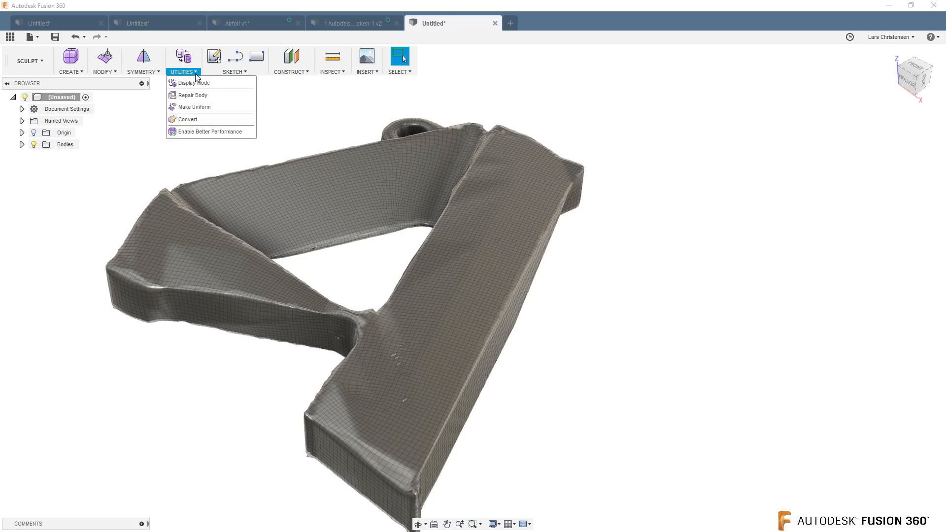
pyautogui.click(188, 119)
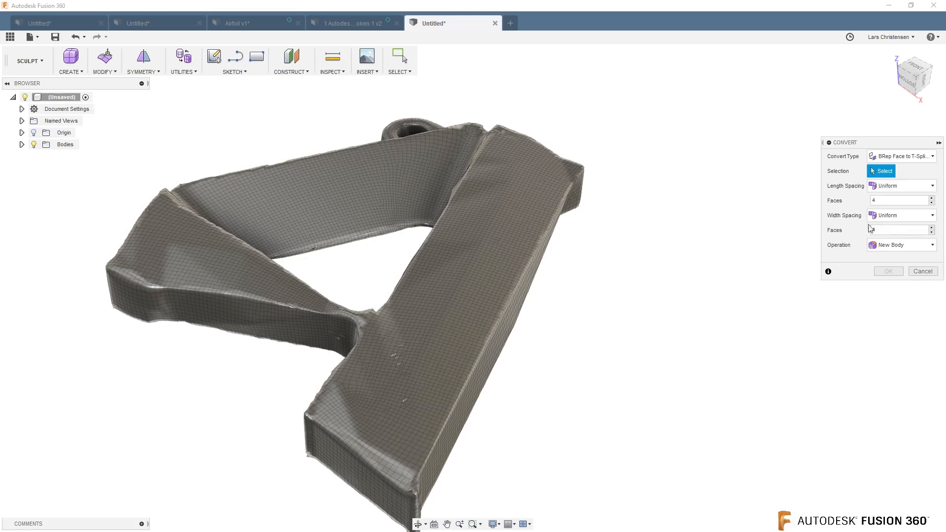
pyautogui.click(908, 156)
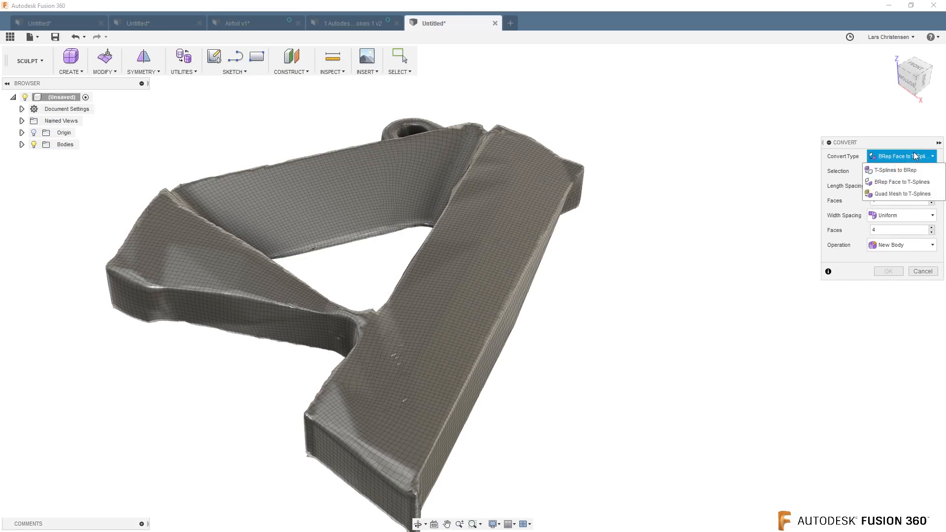
pyautogui.click(898, 194)
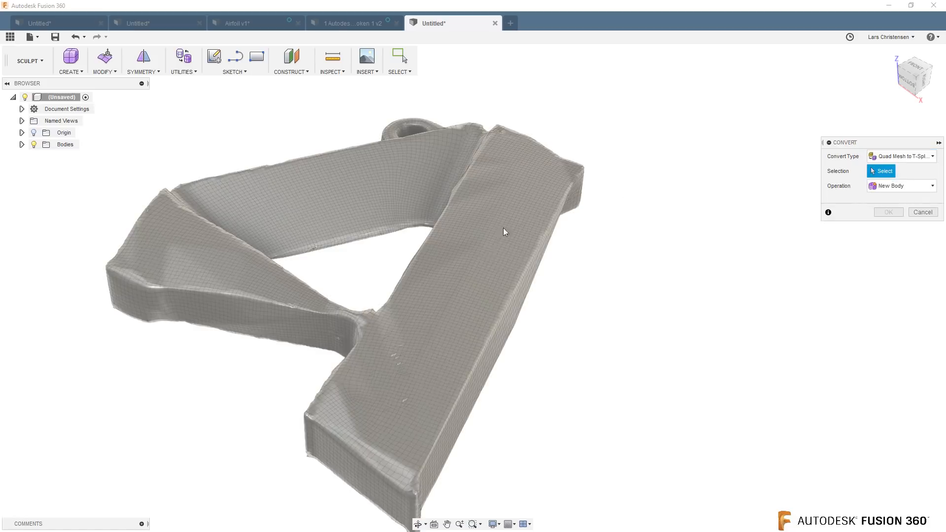
pyautogui.click(480, 256)
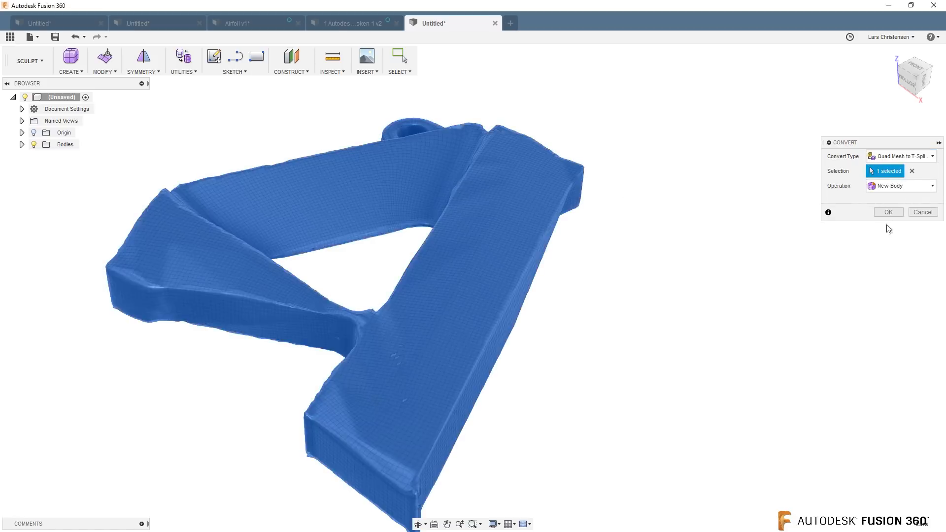
pyautogui.click(888, 212)
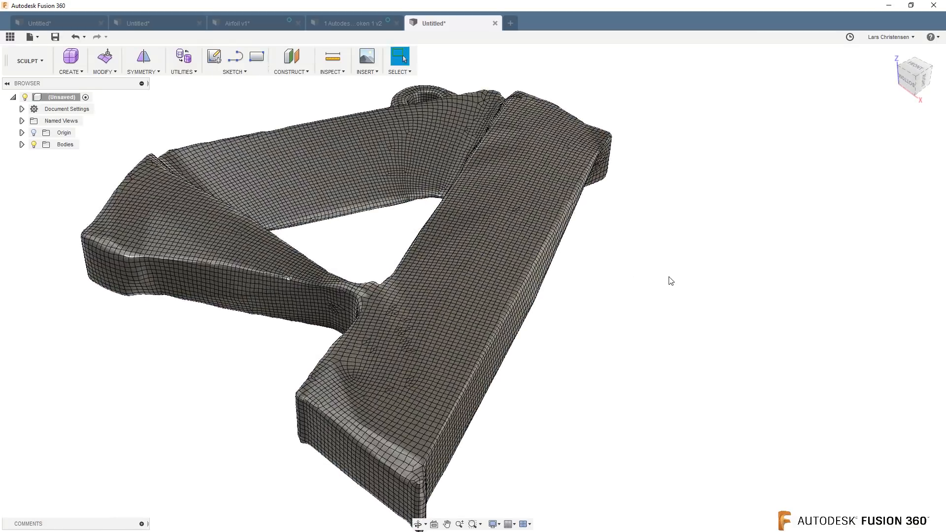
# Step: Select a patch of faces on the long bar beside the triangular opening and pull it upward into a raised block with Edit Form
pyautogui.scroll(3, 576, 367)
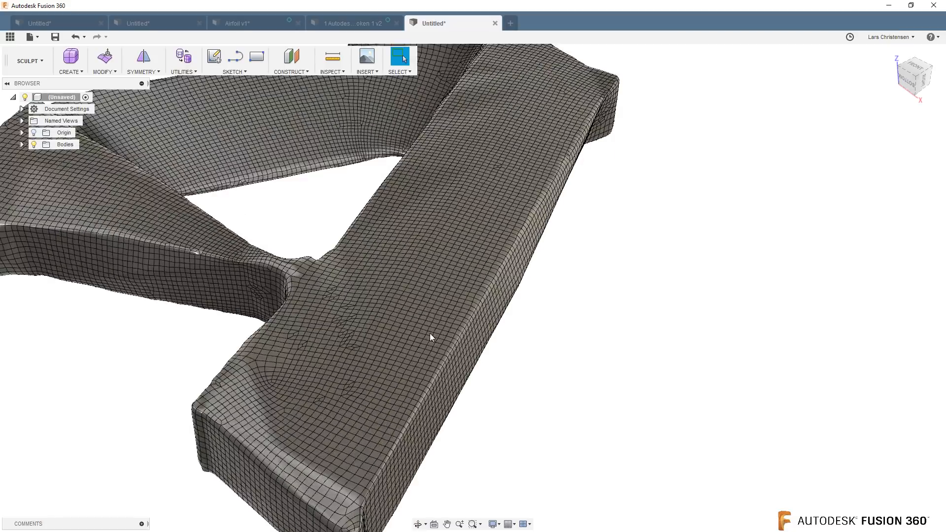
pyautogui.scroll(4, 427, 332)
pyautogui.scroll(-6, 552, 294)
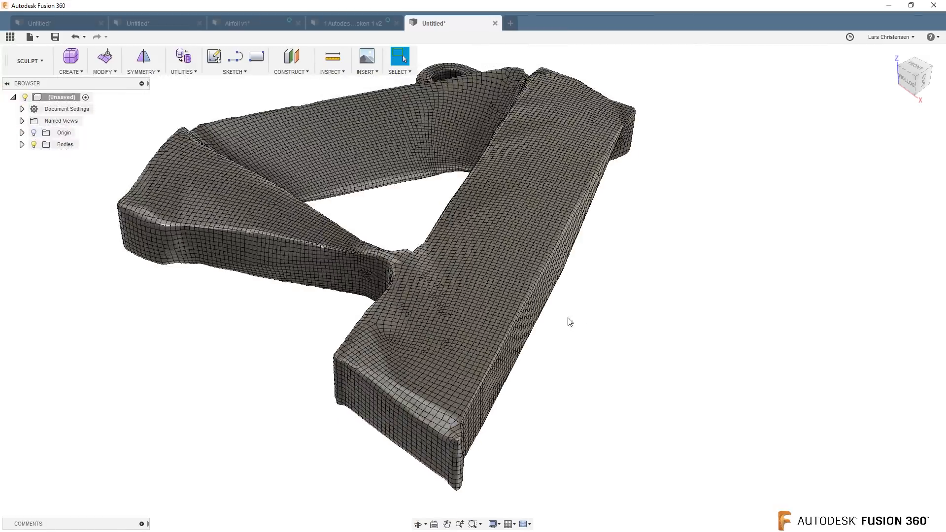
pyautogui.moveTo(420, 205); pyautogui.dragTo(486, 246)
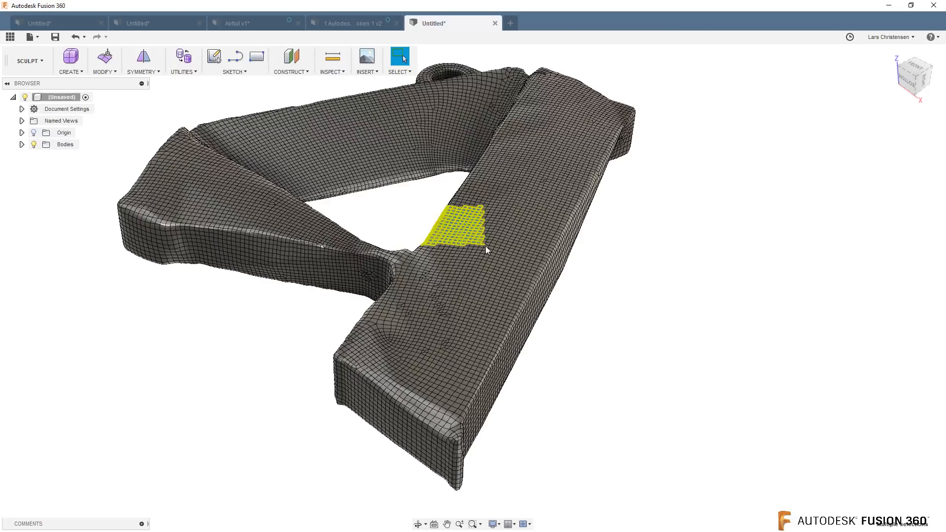
pyautogui.scroll(2, 386, 195)
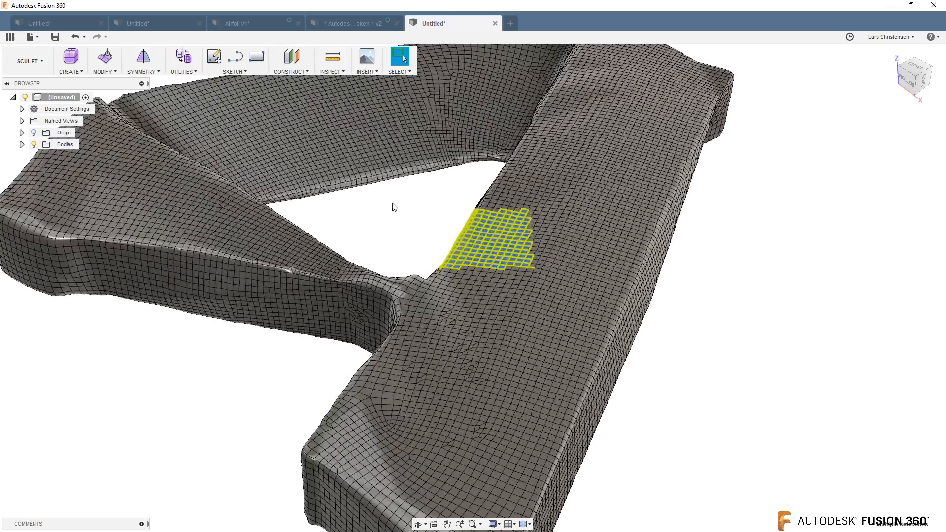
pyautogui.rightClick(394, 207)
pyautogui.click(425, 187)
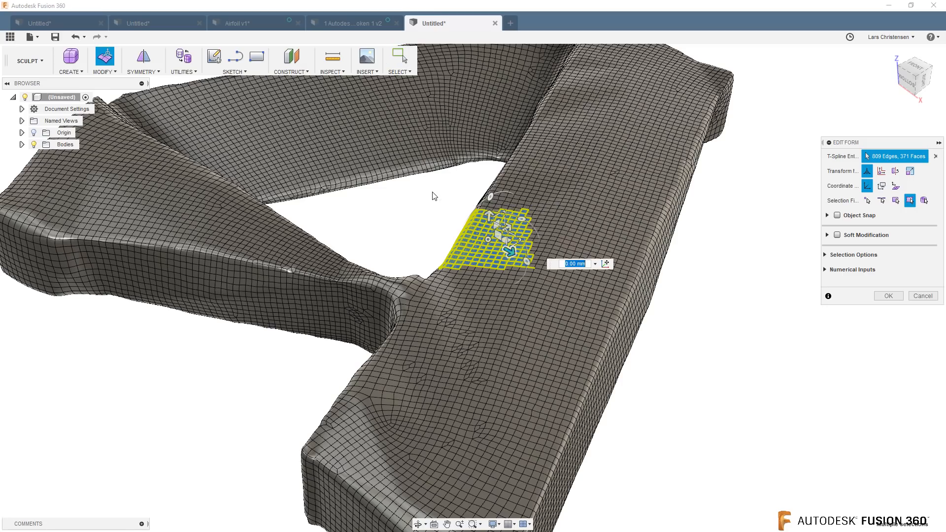
pyautogui.moveTo(488, 215); pyautogui.dragTo(489, 213)
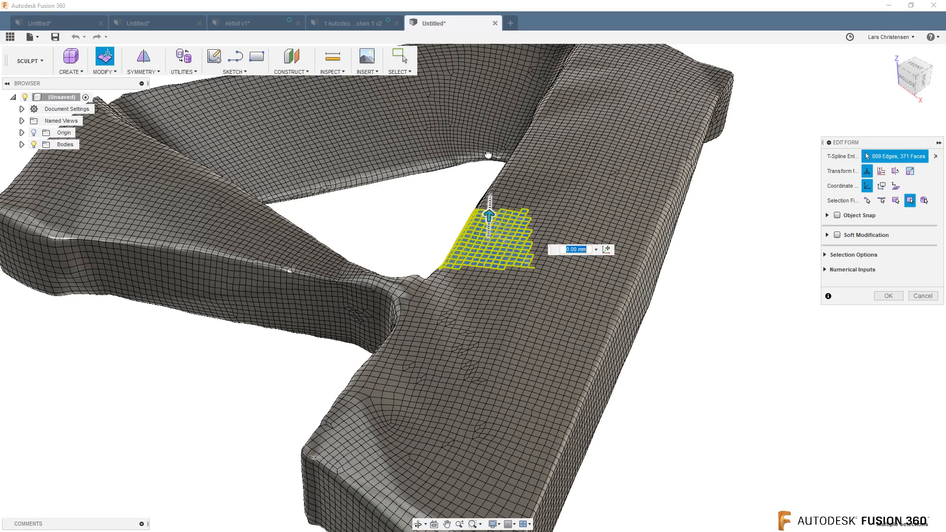
pyautogui.write('1')
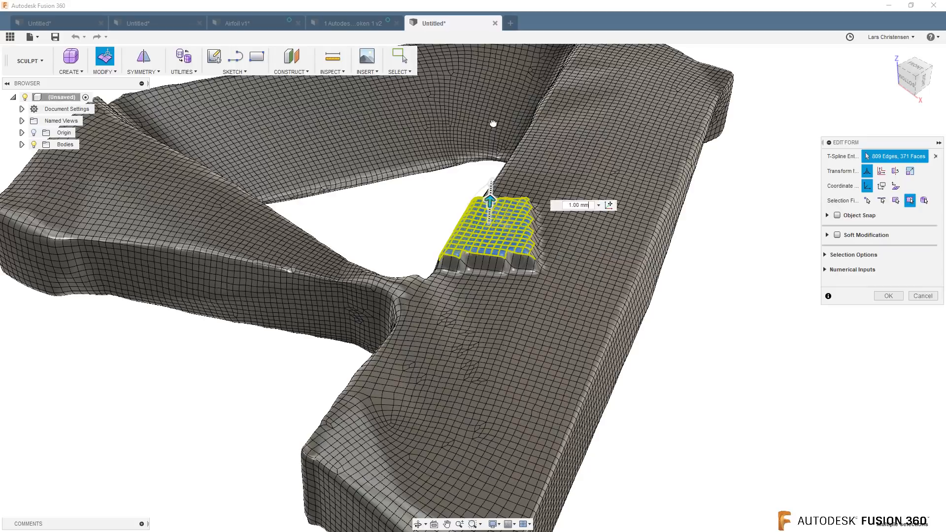
pyautogui.moveTo(493, 123); pyautogui.dragTo(492, 119)
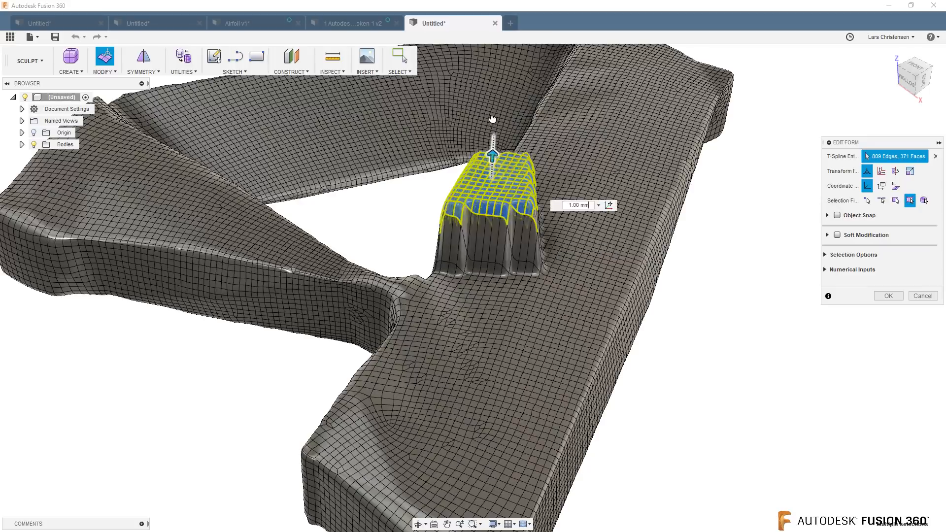
pyautogui.click(738, 287)
# Step: Pick a vertex and a small group of faces on the raised block's rippled side wall, and finish the form edit
pyautogui.keyDown('shift'); pyautogui.moveTo(604, 232); pyautogui.dragTo(551, 330, button='middle'); pyautogui.keyUp('shift')
pyautogui.scroll(4, 394, 335)
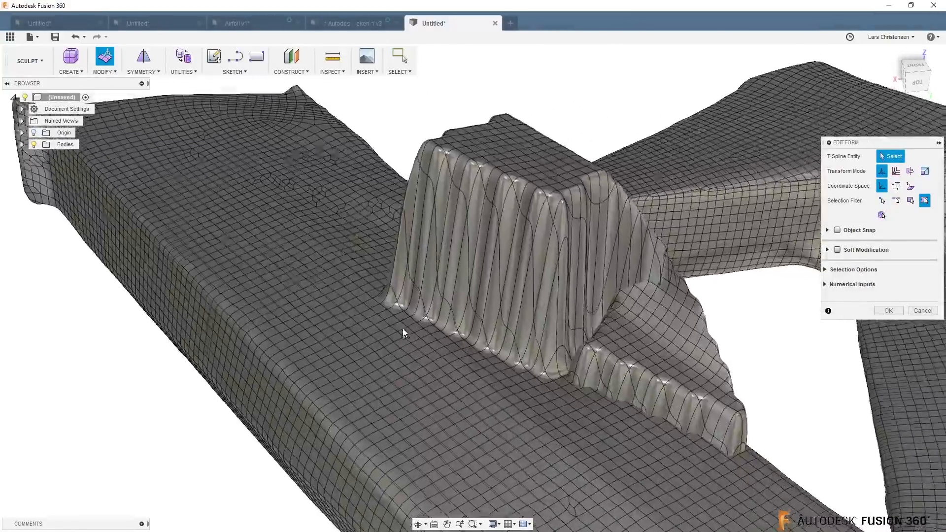
pyautogui.scroll(2, 403, 334)
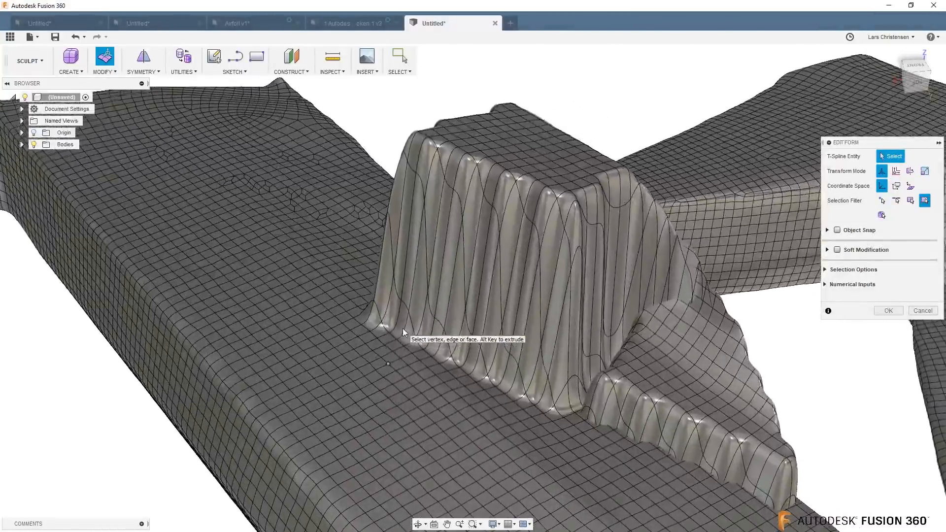
pyautogui.click(516, 184)
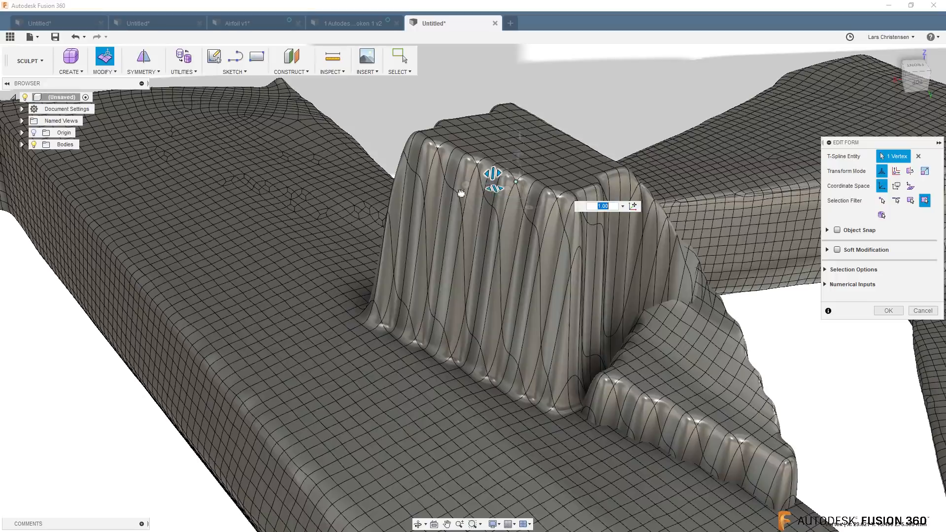
pyautogui.moveTo(489, 189); pyautogui.dragTo(424, 202)
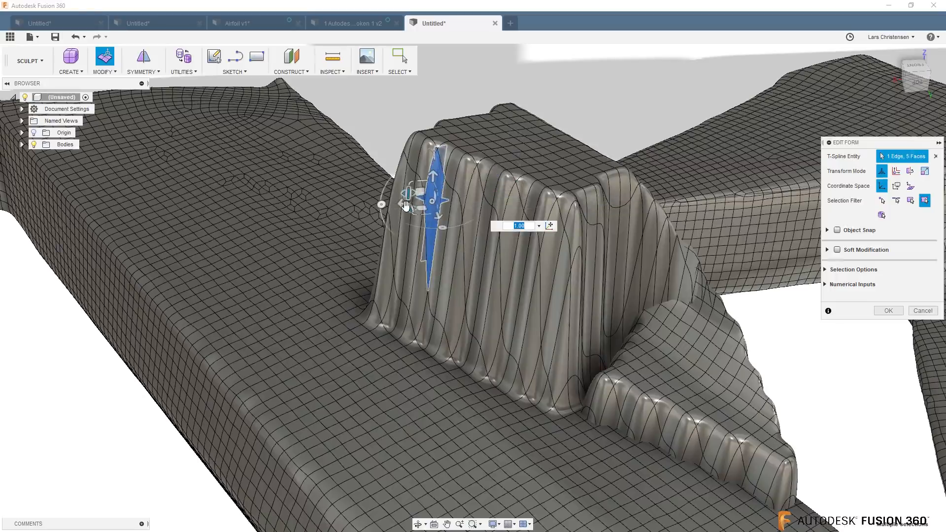
pyautogui.click(889, 311)
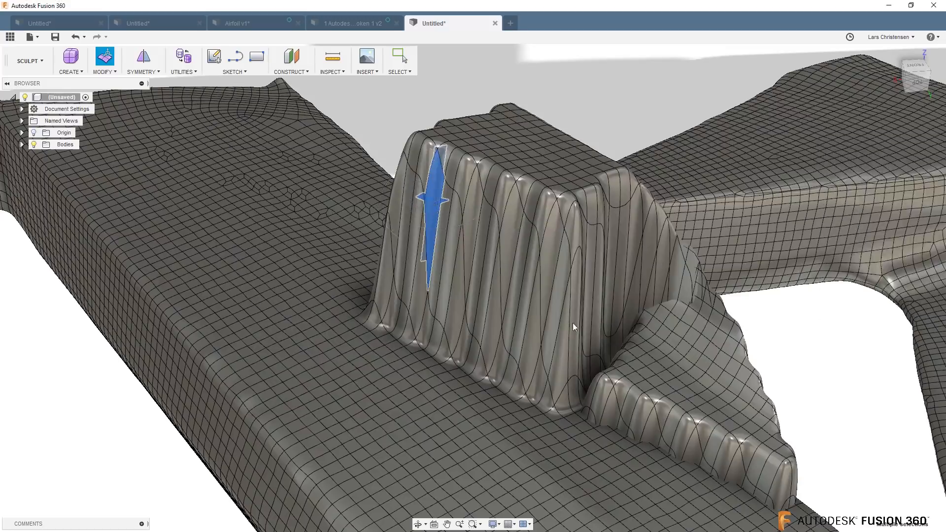
pyautogui.scroll(-9, 493, 322)
pyautogui.keyDown('shift'); pyautogui.moveTo(307, 358); pyautogui.dragTo(134, 250, button='middle'); pyautogui.keyUp('shift')
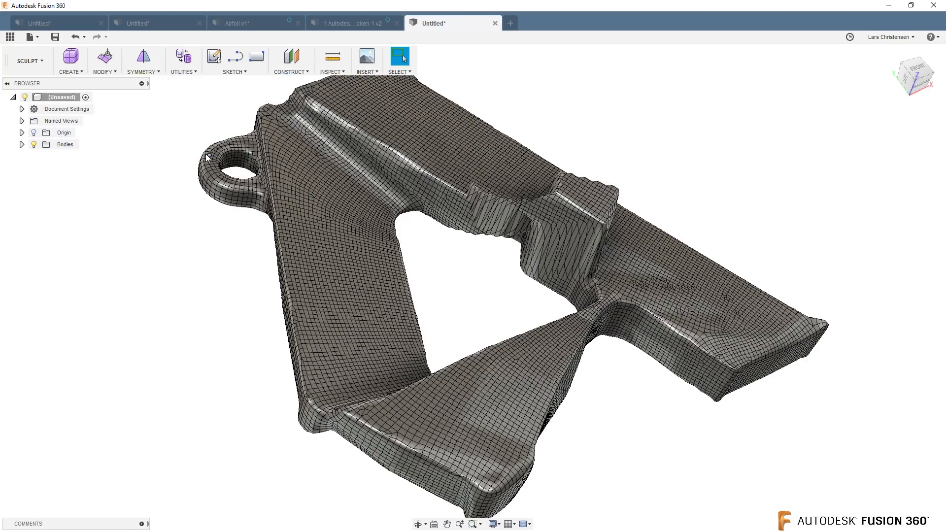
# Step: Review the rounded body with holes, the box with the sculpted top and the airfoil in their open designs
pyautogui.click(72, 24)
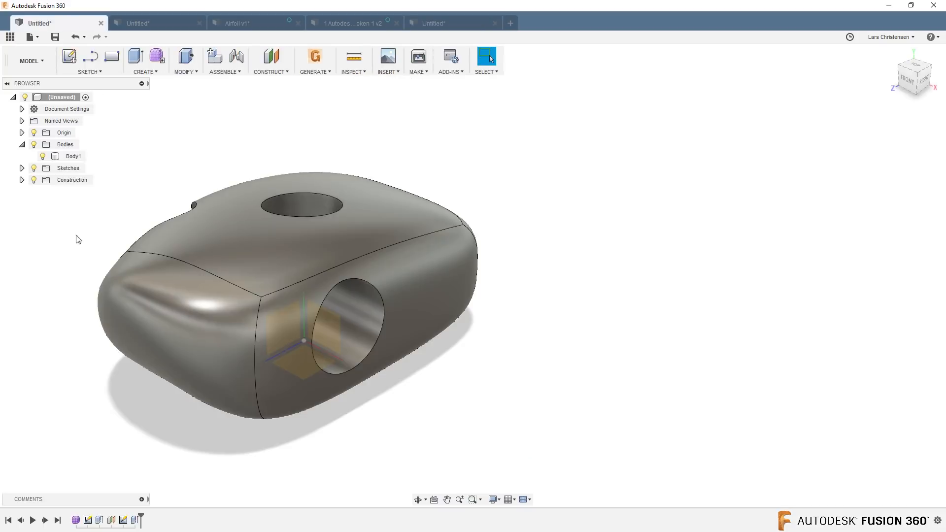
pyautogui.click(100, 304)
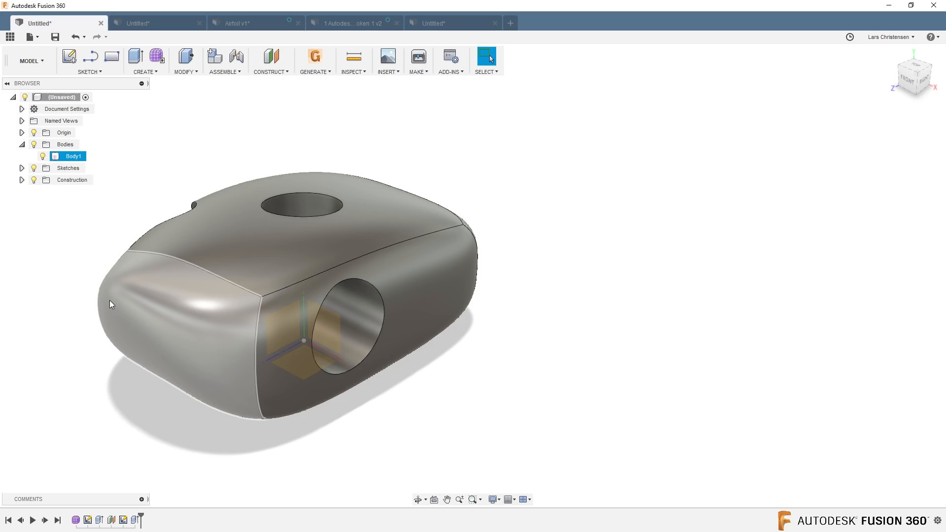
pyautogui.click(60, 489)
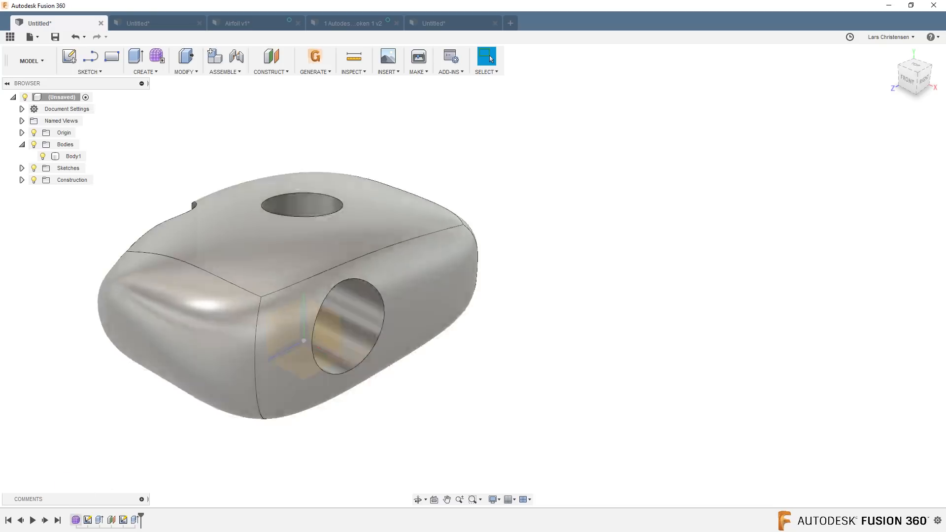
pyautogui.keyDown('shift'); pyautogui.moveTo(148, 480); pyautogui.dragTo(224, 453, button='middle'); pyautogui.keyUp('shift')
pyautogui.click(147, 24)
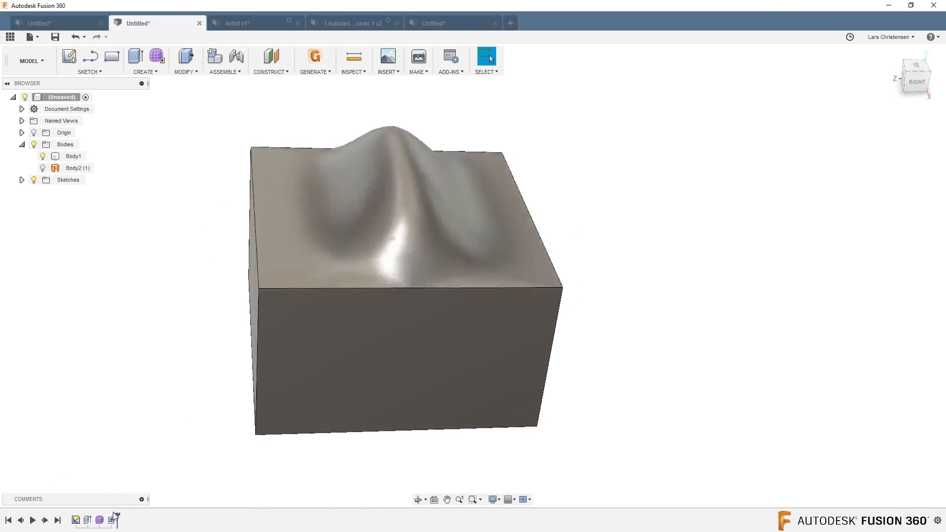
pyautogui.keyDown('shift'); pyautogui.moveTo(371, 250); pyautogui.dragTo(340, 178, button='middle'); pyautogui.keyUp('shift')
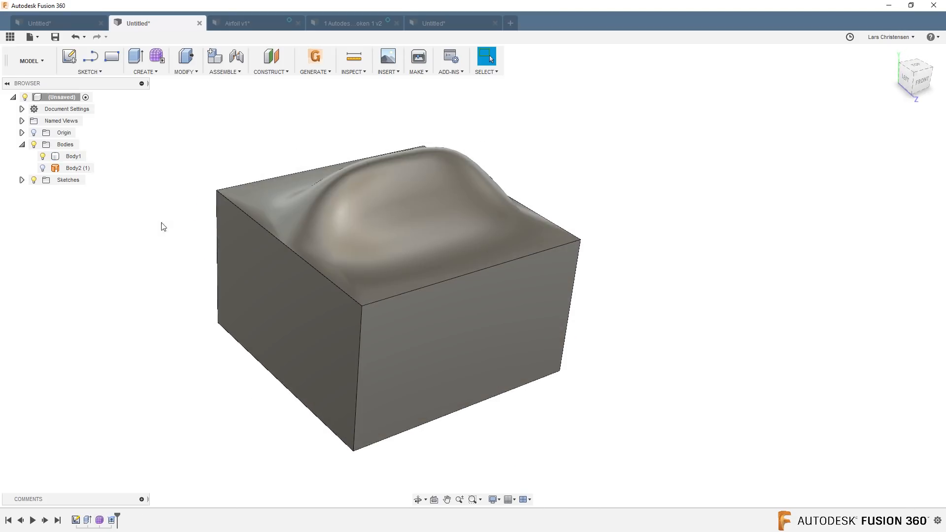
pyautogui.click(244, 24)
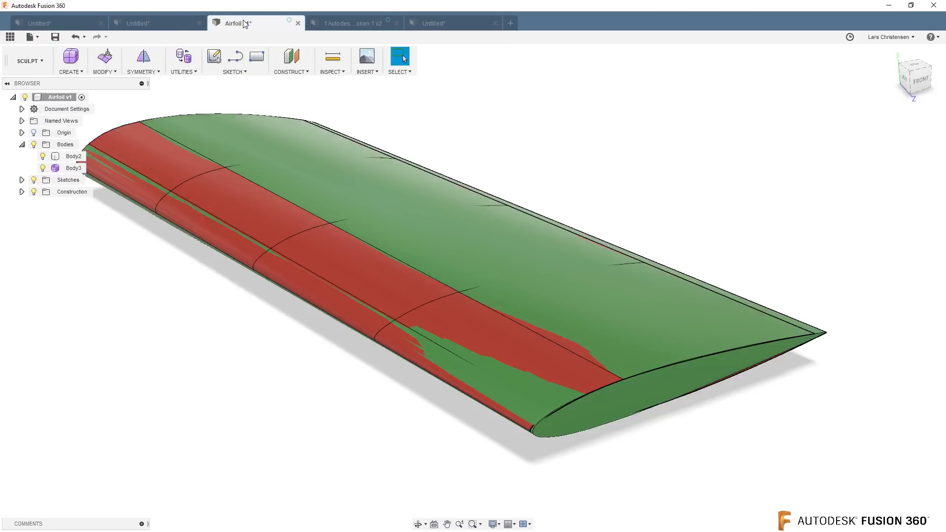
pyautogui.keyDown('shift'); pyautogui.moveTo(174, 267); pyautogui.dragTo(134, 359, button='middle'); pyautogui.keyUp('shift')
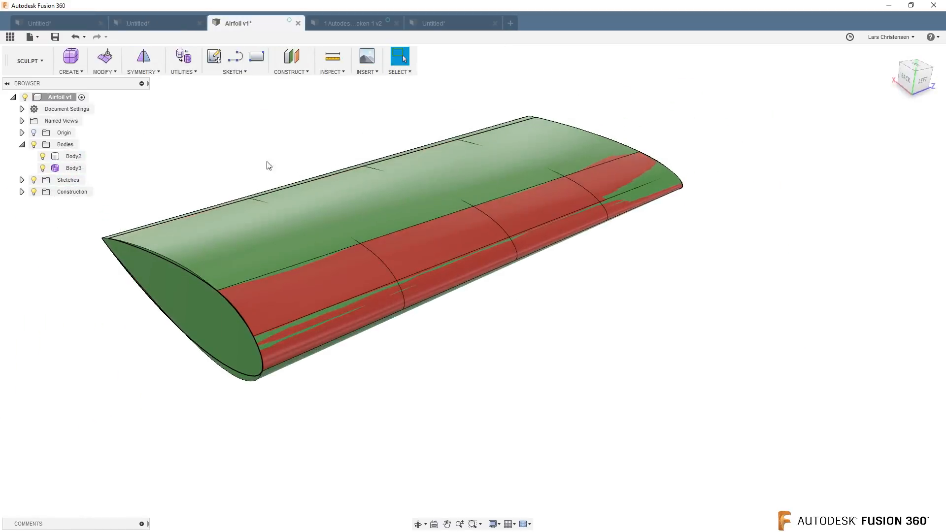
# Step: Compare the converted T-Spline logo and its raised block with the original Autodesk logo solid in its own design
pyautogui.click(460, 23)
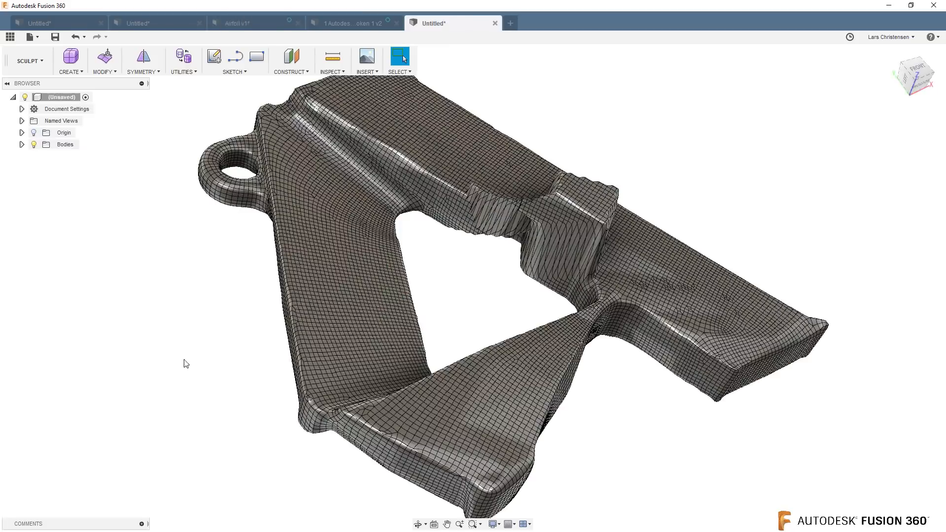
pyautogui.scroll(-5, 184, 361)
pyautogui.keyDown('shift'); pyautogui.moveTo(178, 379); pyautogui.dragTo(165, 385, button='middle'); pyautogui.keyUp('shift')
pyautogui.scroll(4, 165, 385)
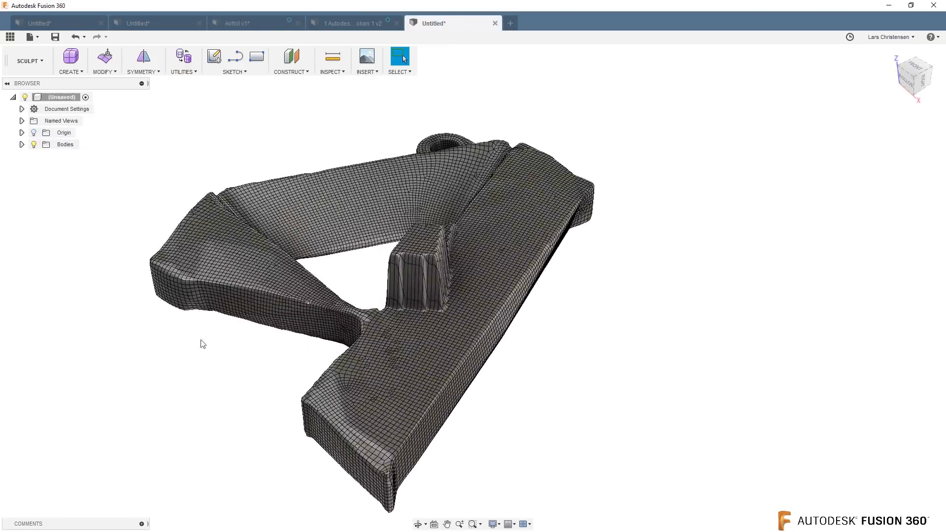
pyautogui.click(369, 23)
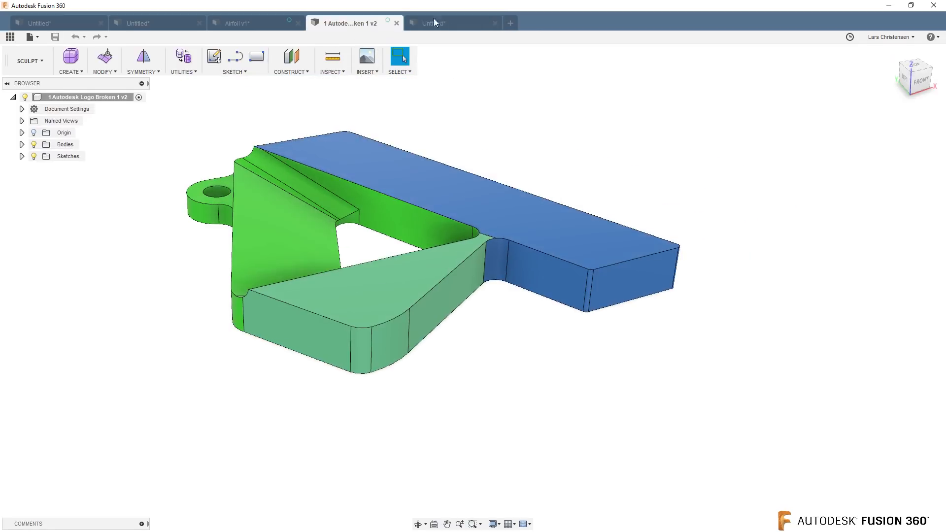
pyautogui.scroll(2, 233, 143)
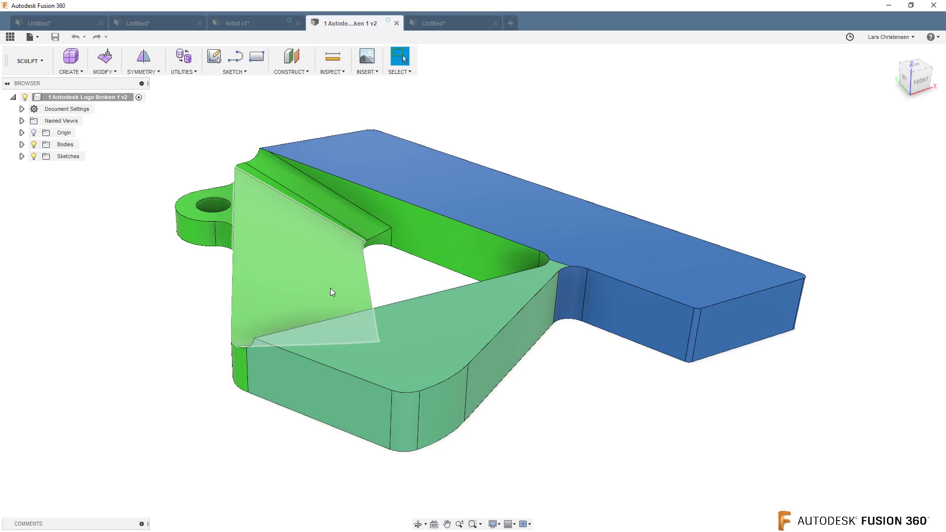
pyautogui.click(149, 18)
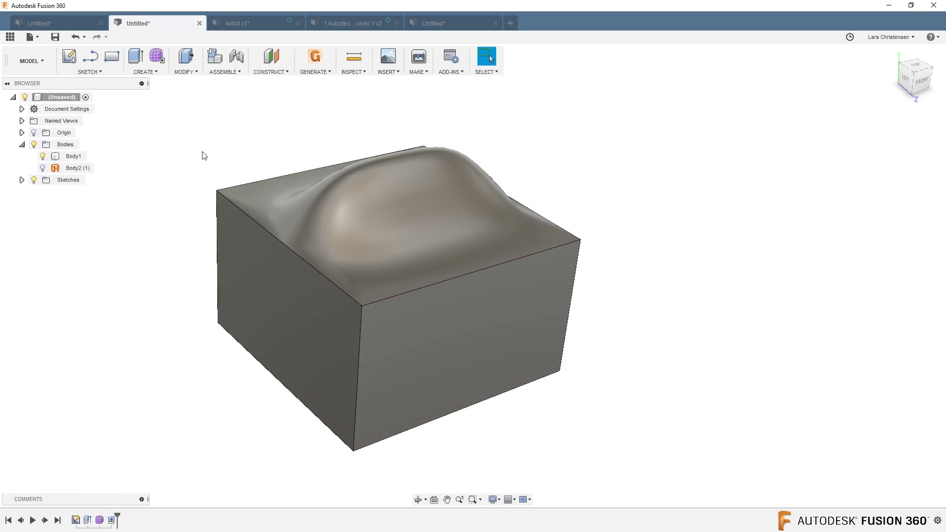
pyautogui.click(187, 72)
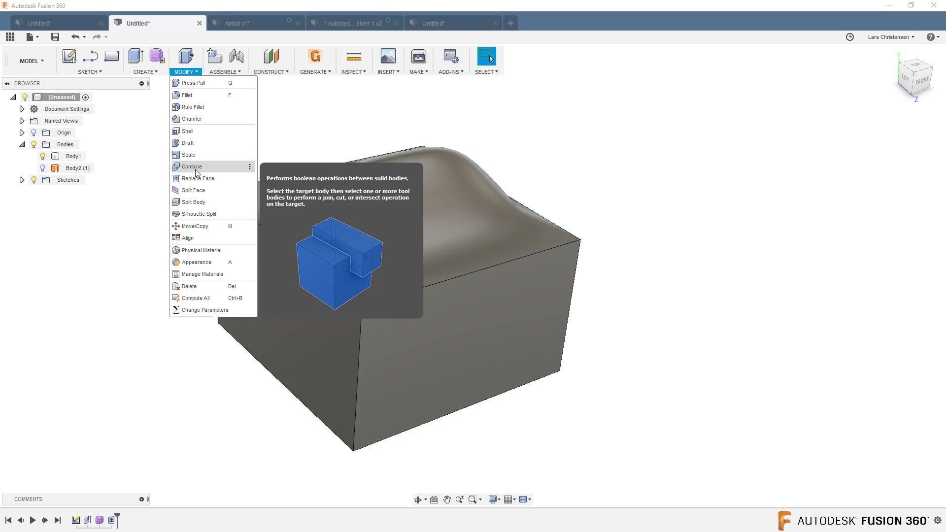
pyautogui.click(190, 95)
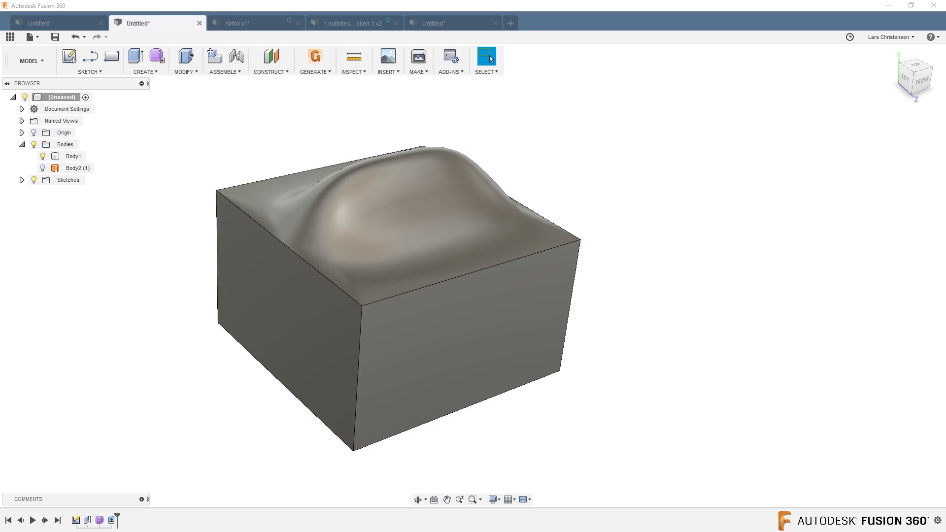